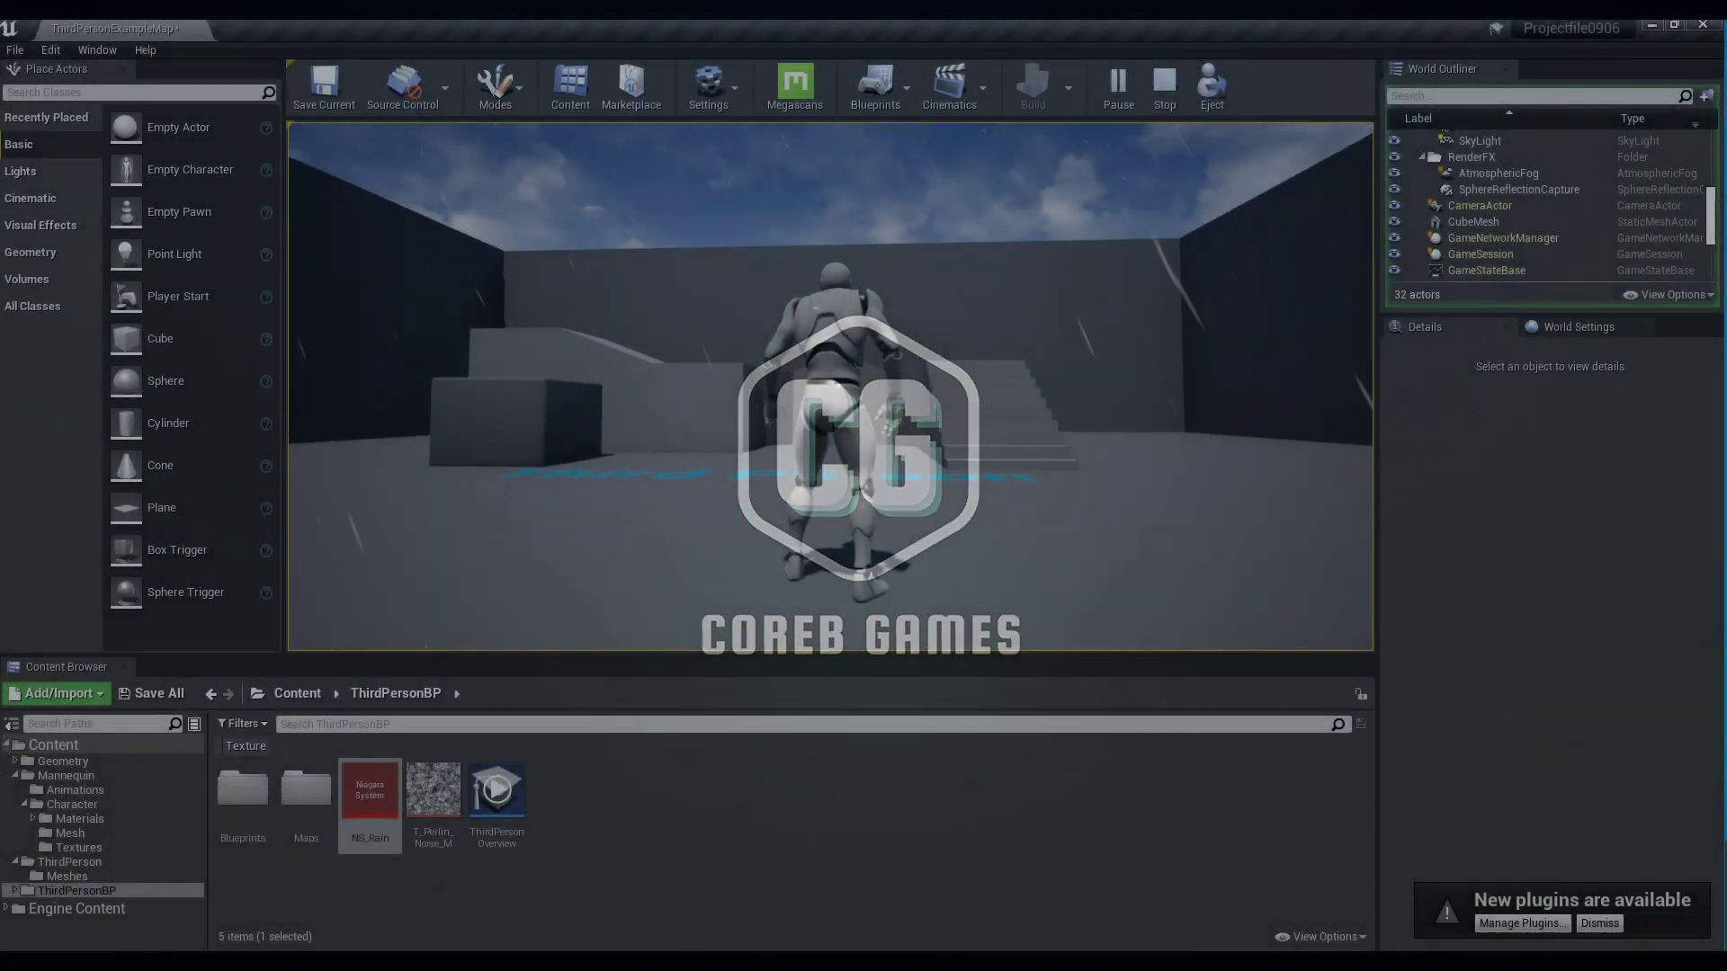
# Run the character around the level to examine the rain effect from different directions, and end the play session
pyautogui.press('w')
pyautogui.press('d')
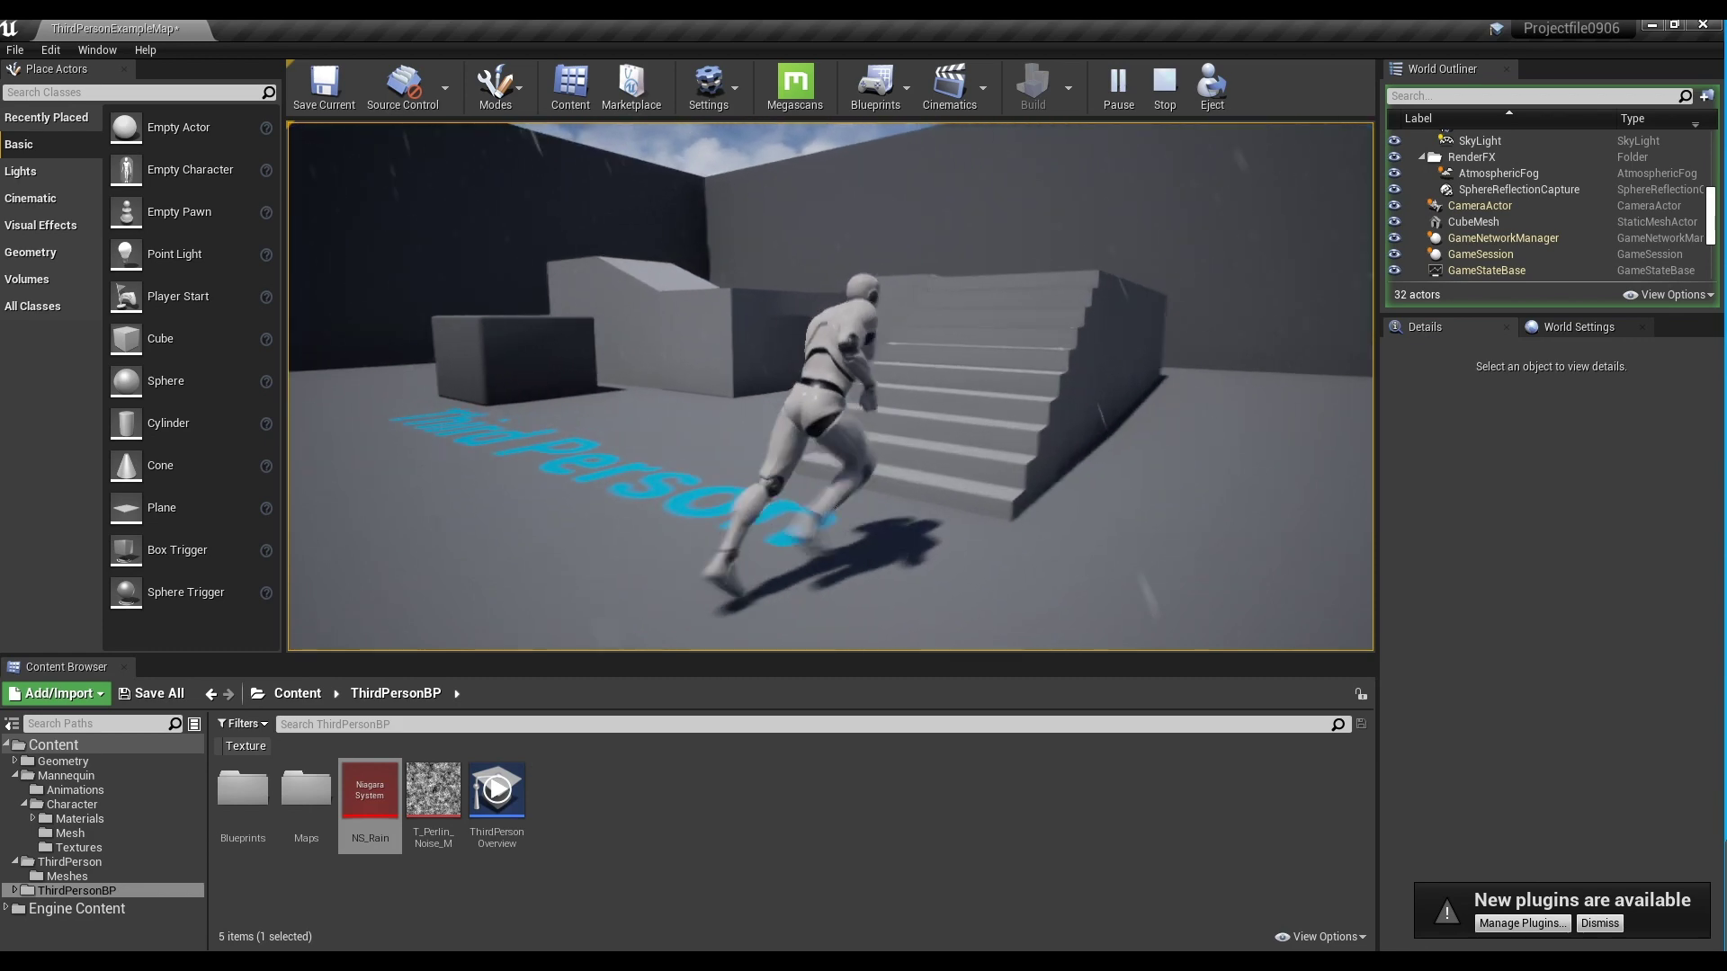
pyautogui.press('w')
pyautogui.press('d')
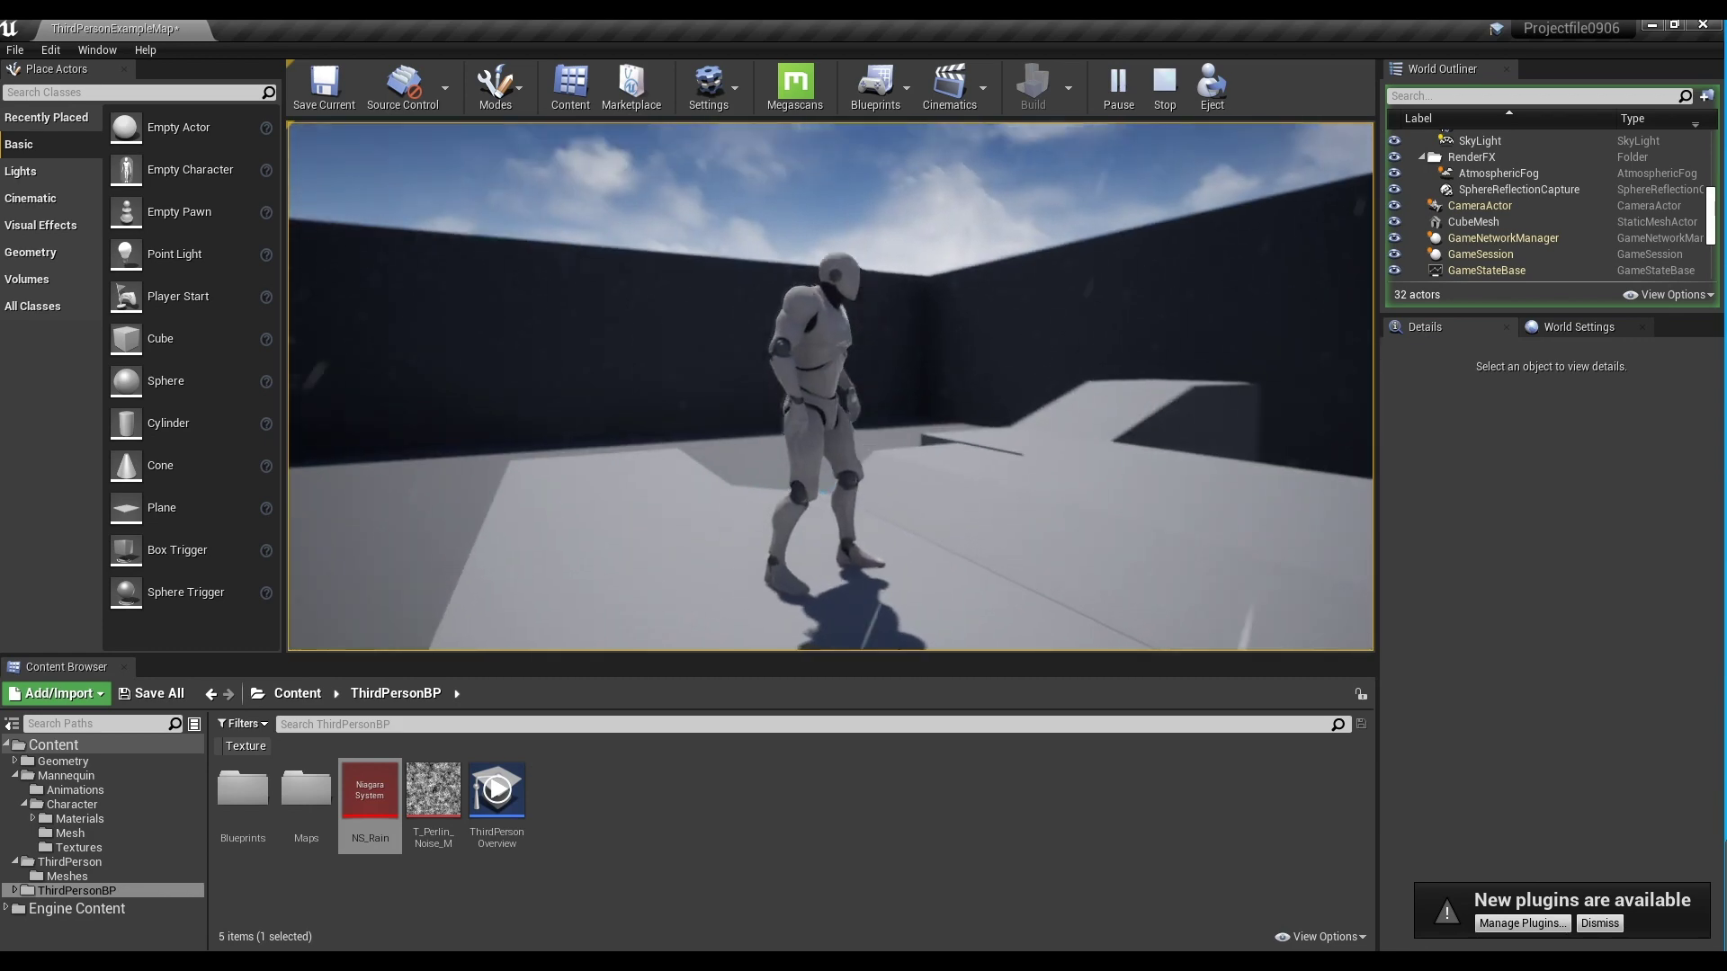
pyautogui.press('d')
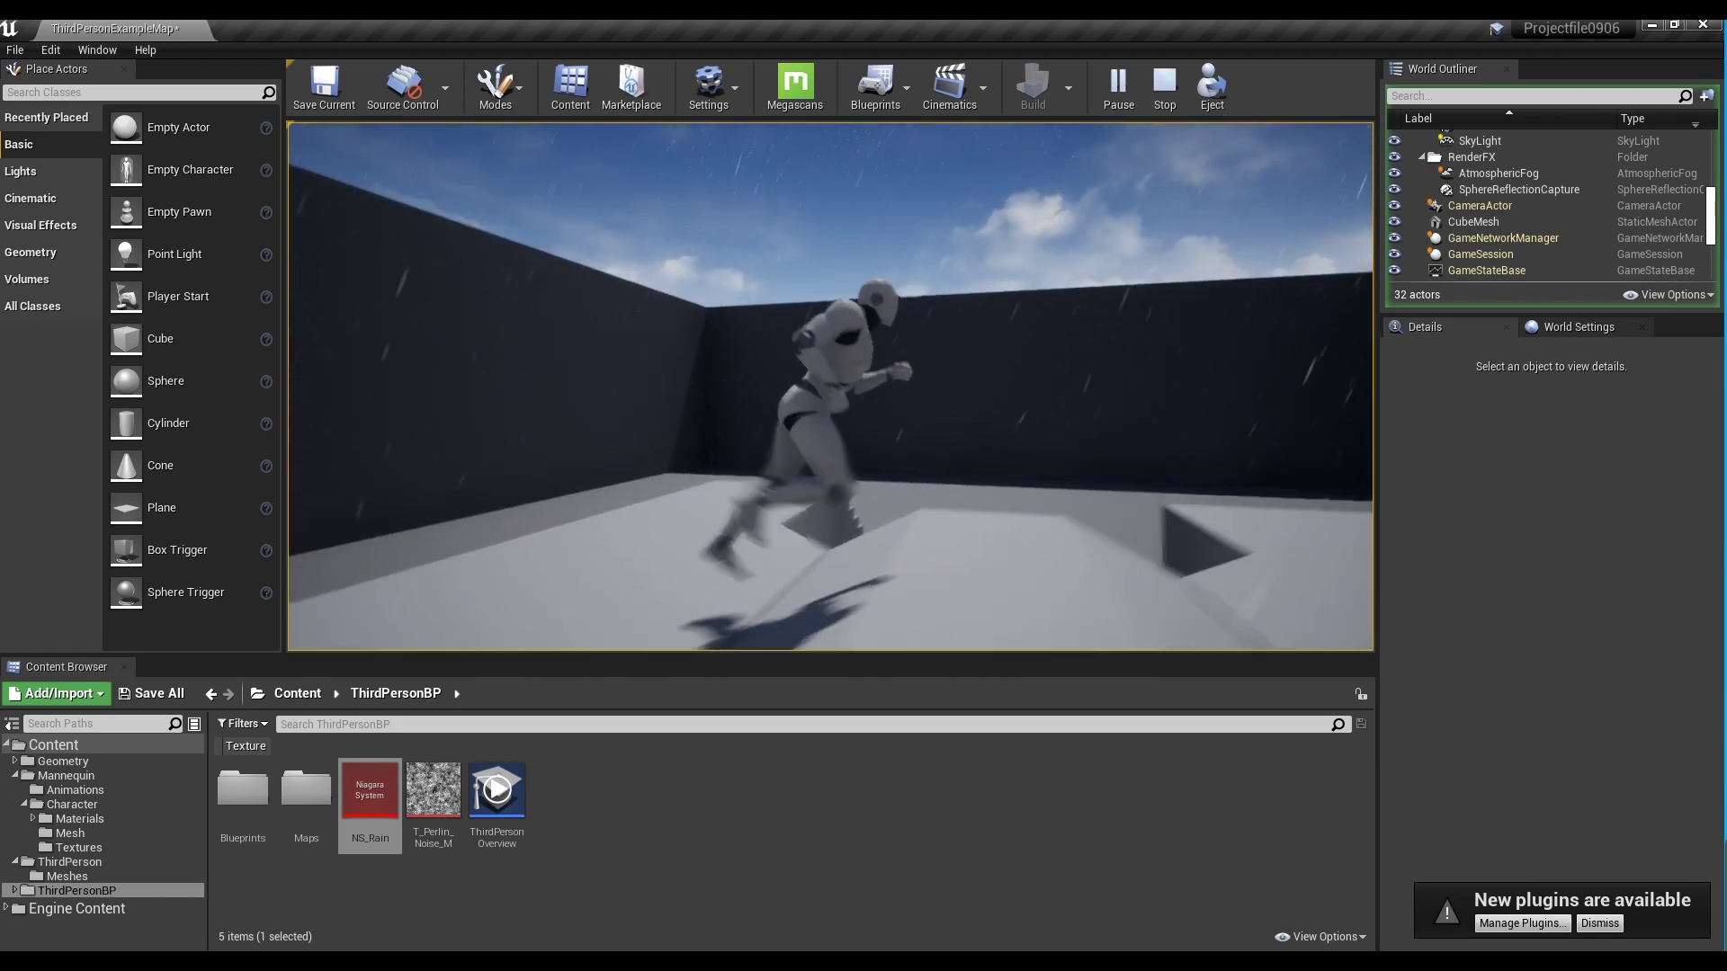
pyautogui.press('w')
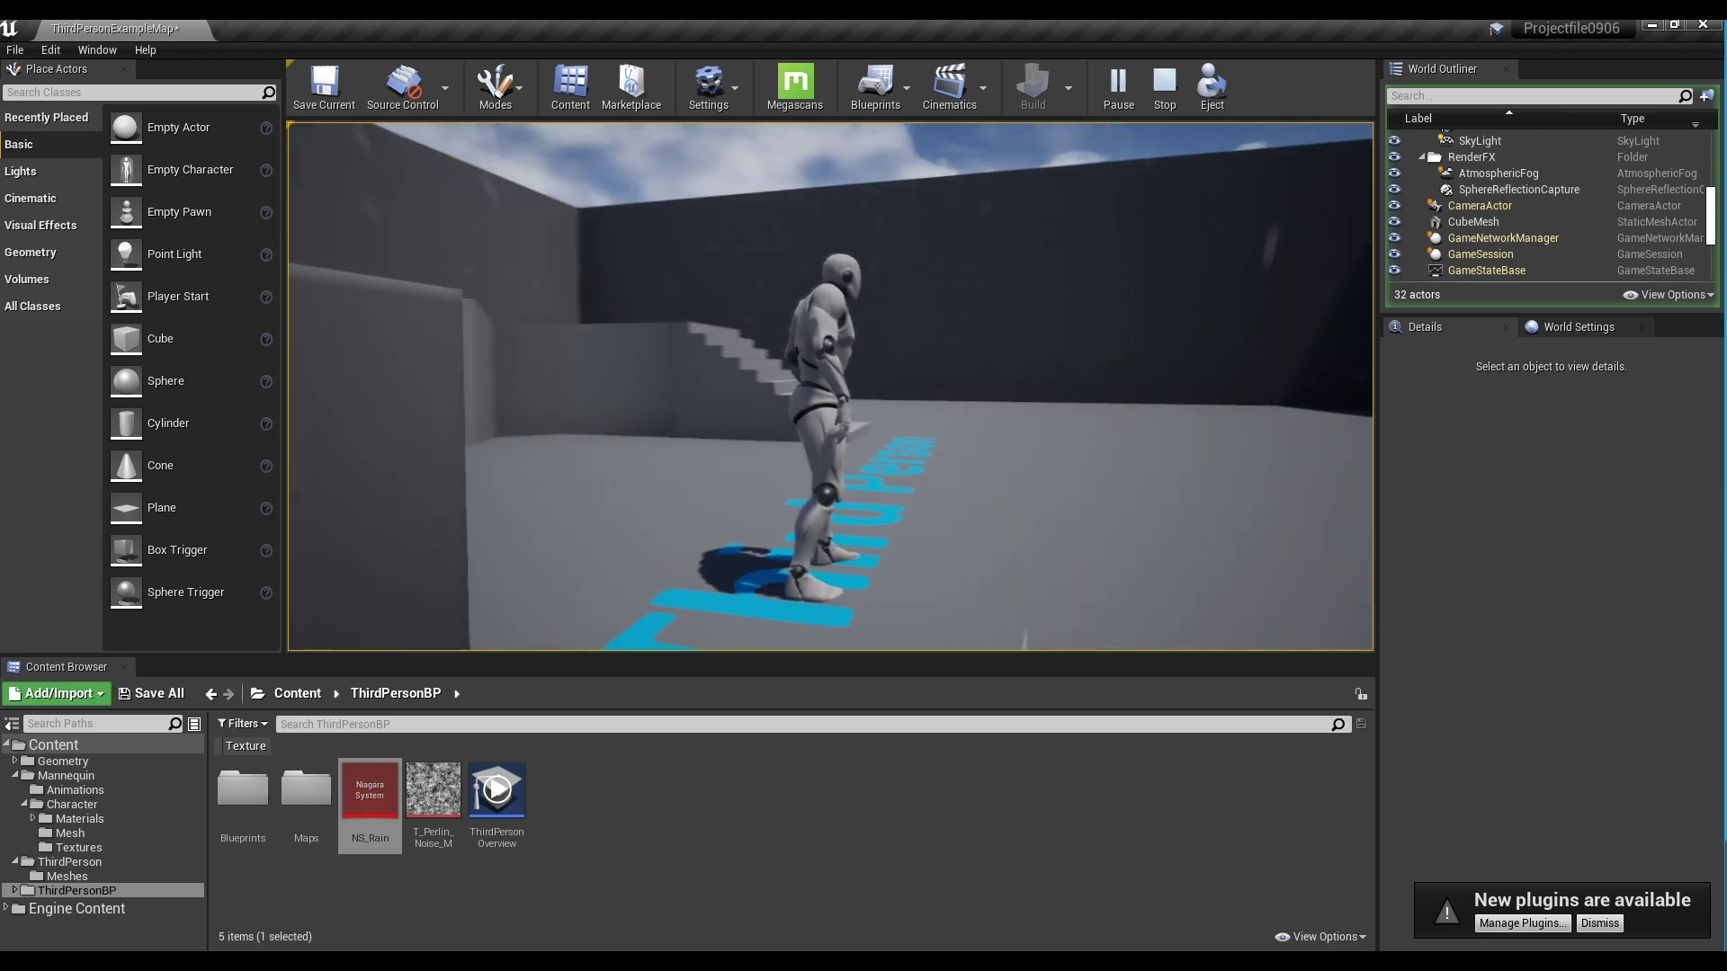
pyautogui.press('d')
pyautogui.press('s')
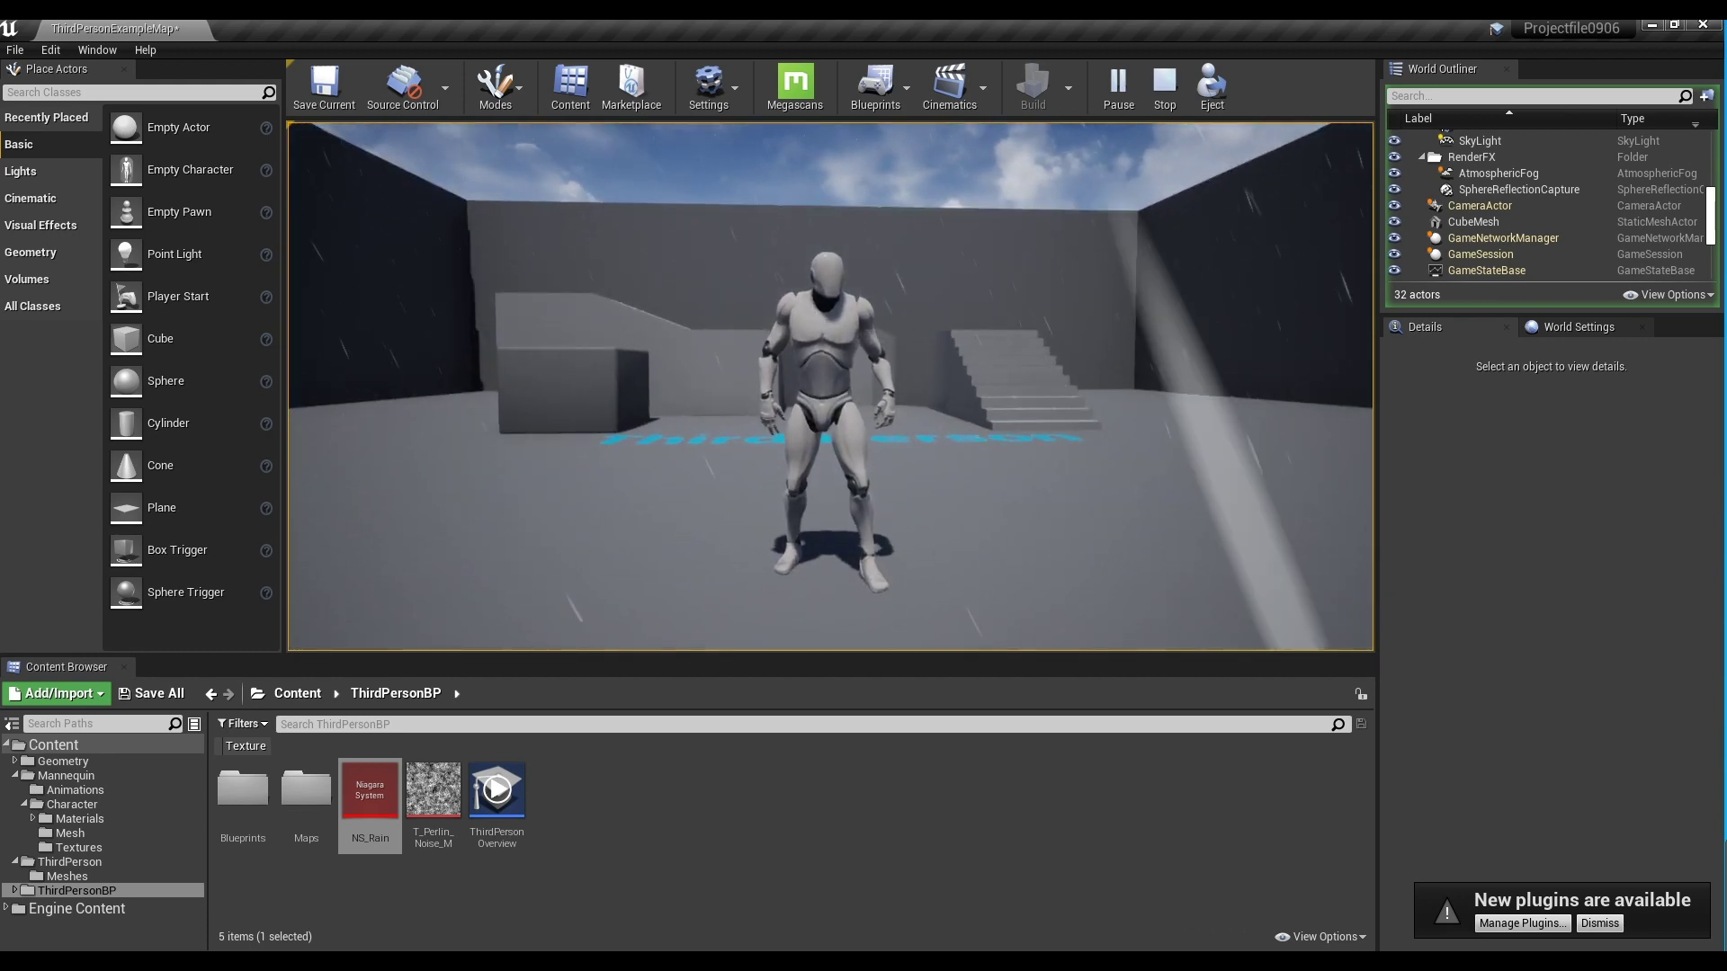
pyautogui.press('d')
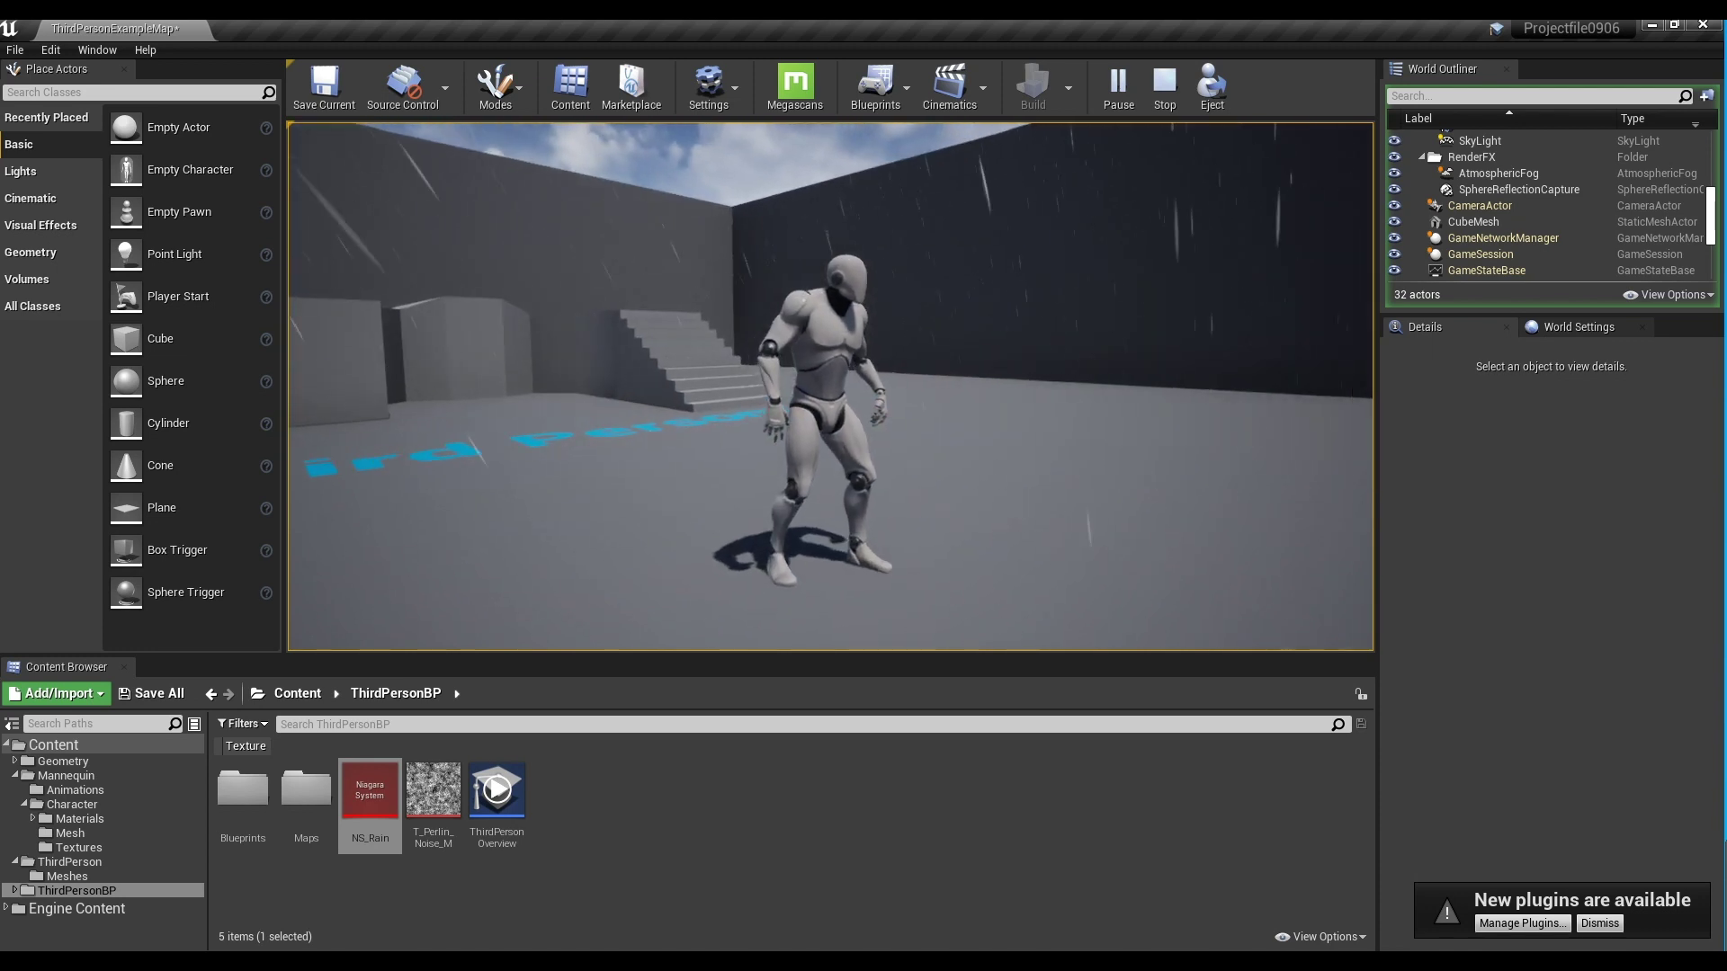
pyautogui.press('Escape')
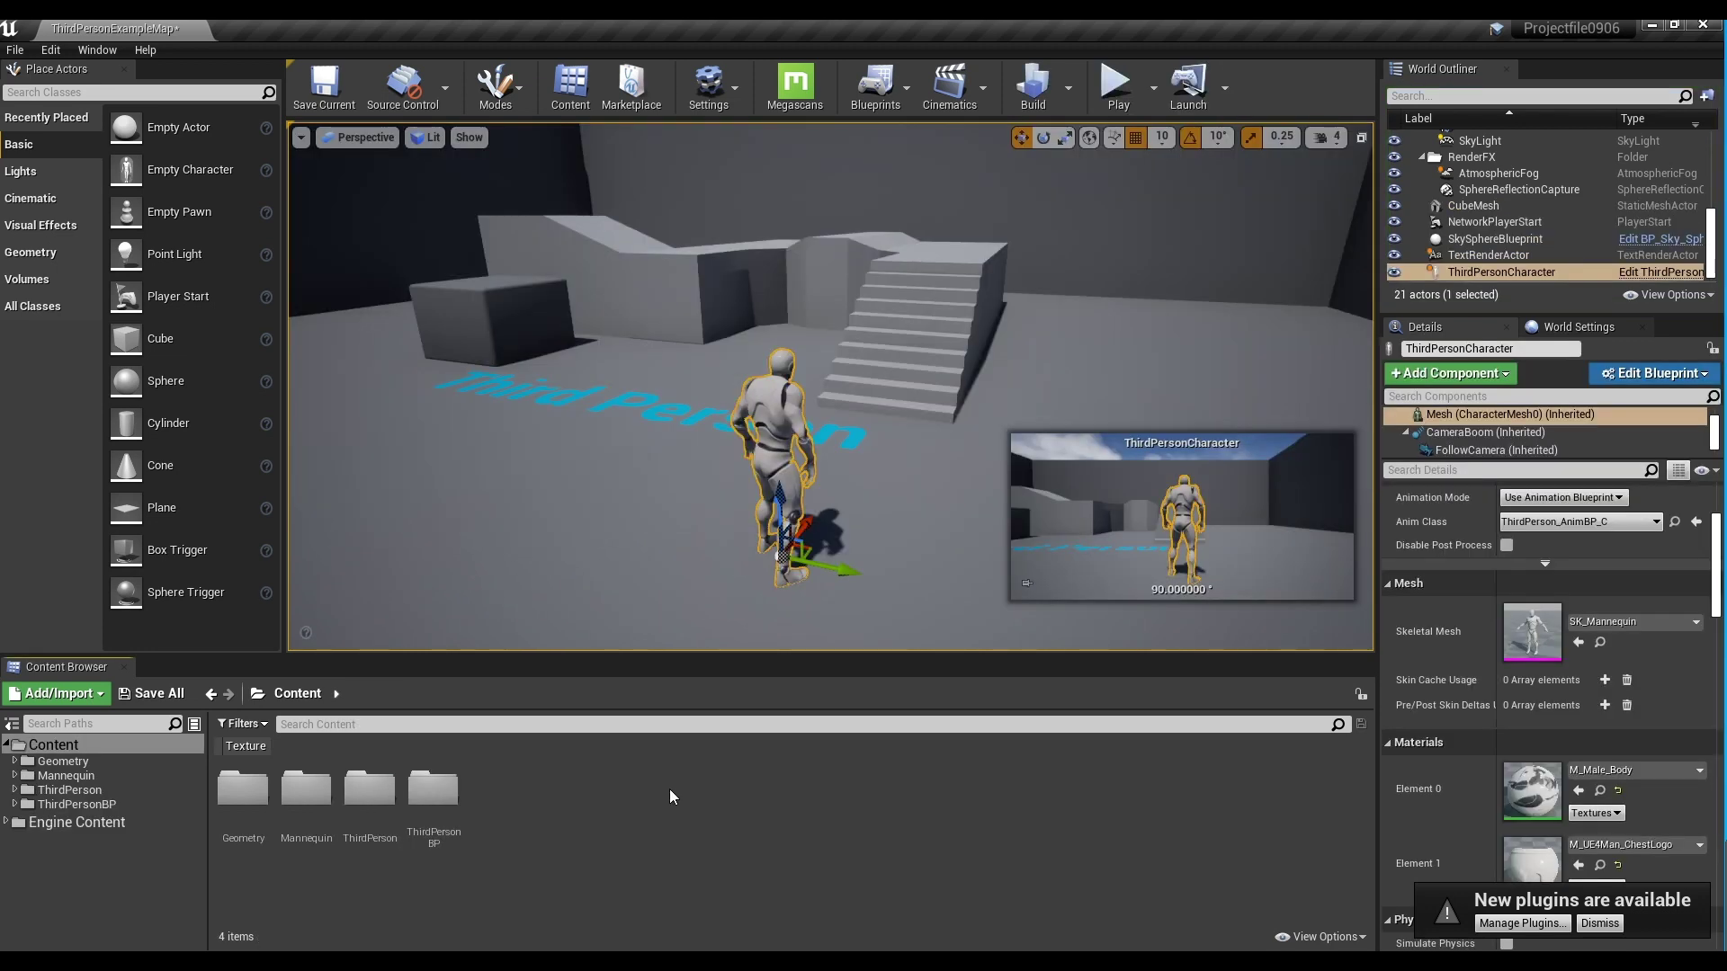
# Create a Niagara System in the Content folder from selected emitters, adding the Fountain template as its emitter
pyautogui.rightClick(607, 806)
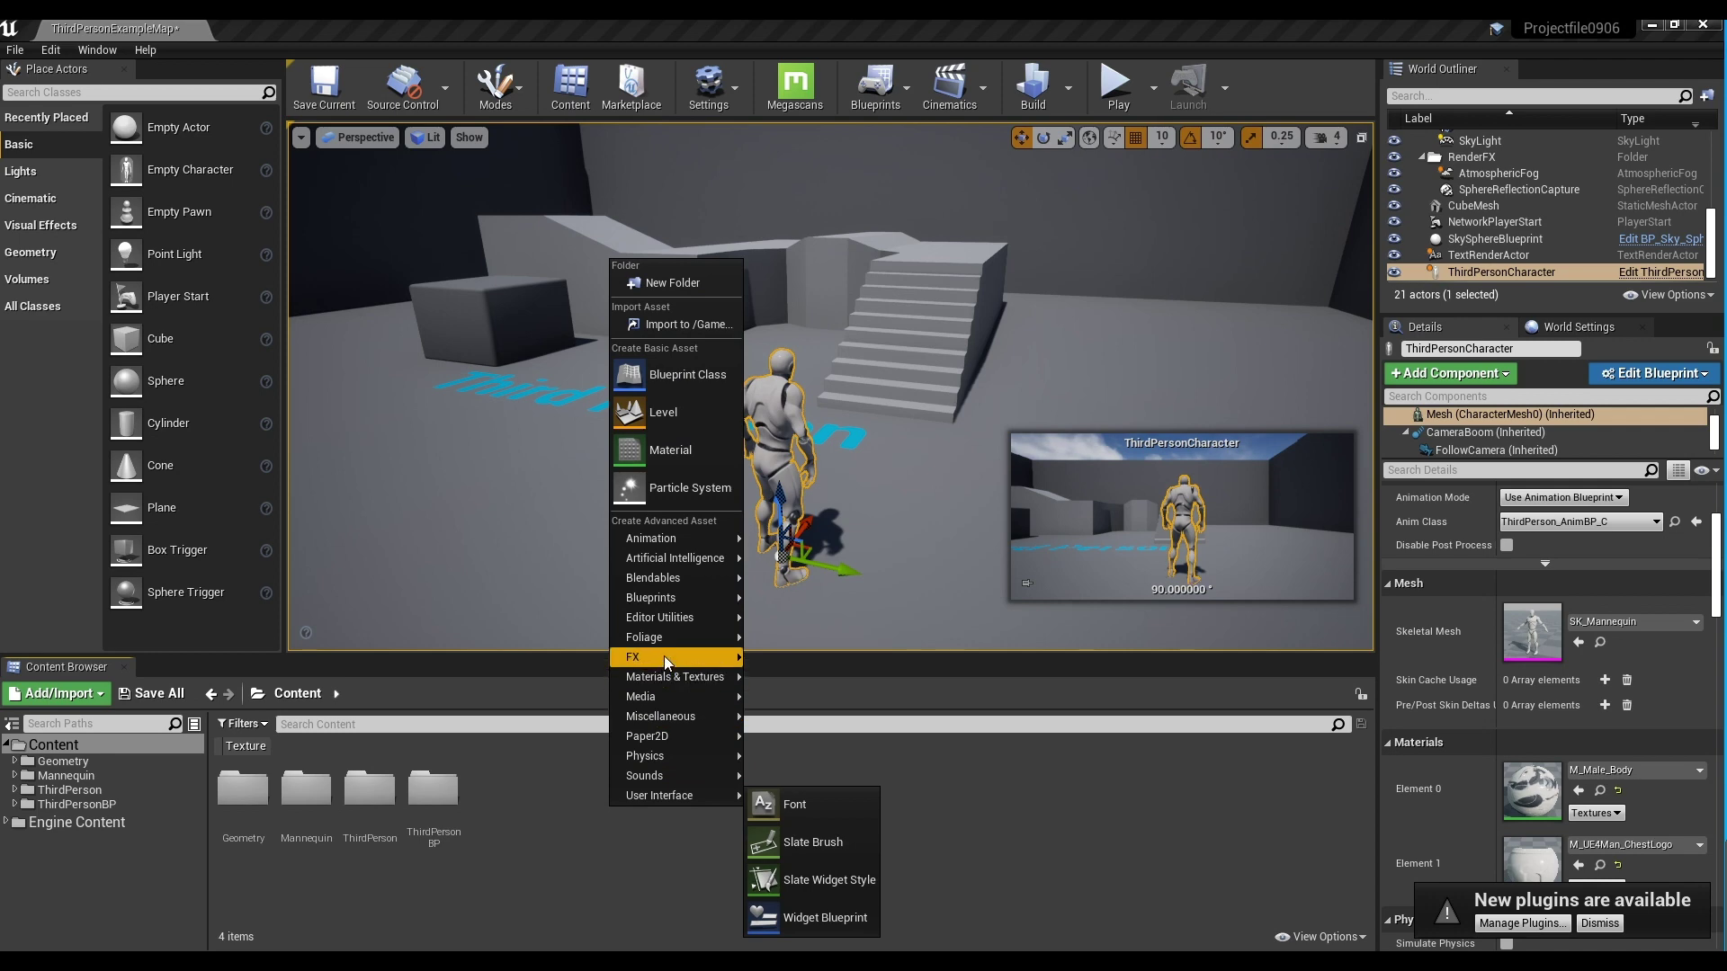
pyautogui.moveTo(664, 655)
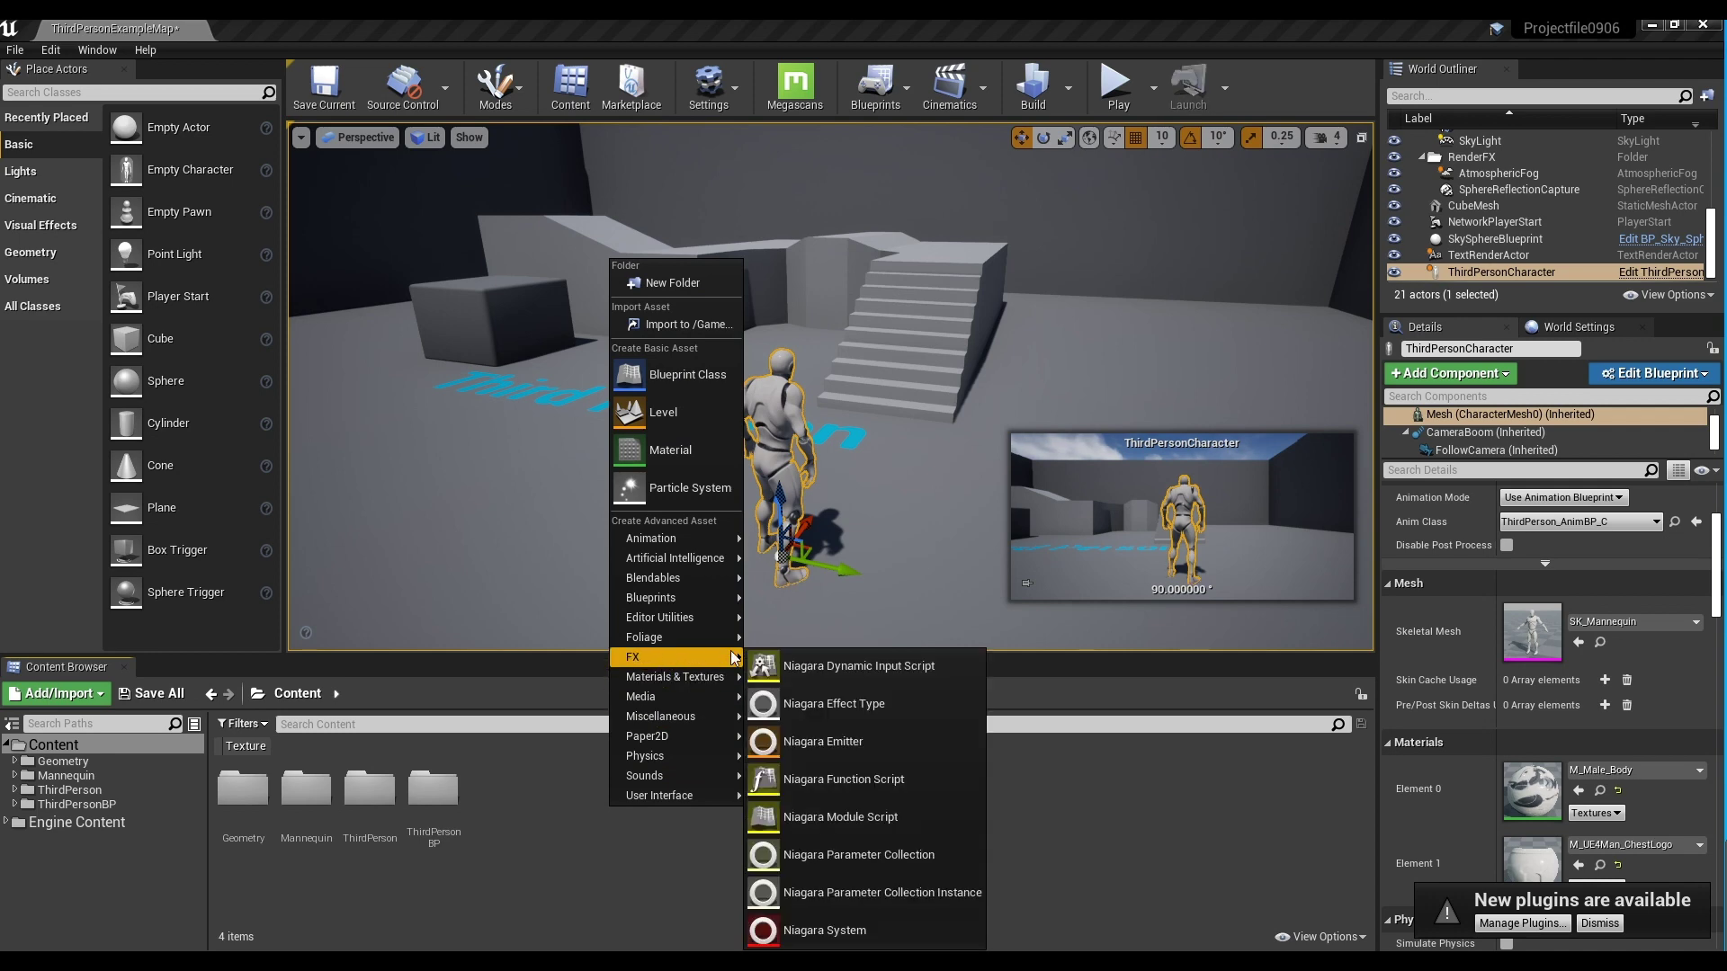
pyautogui.click(935, 930)
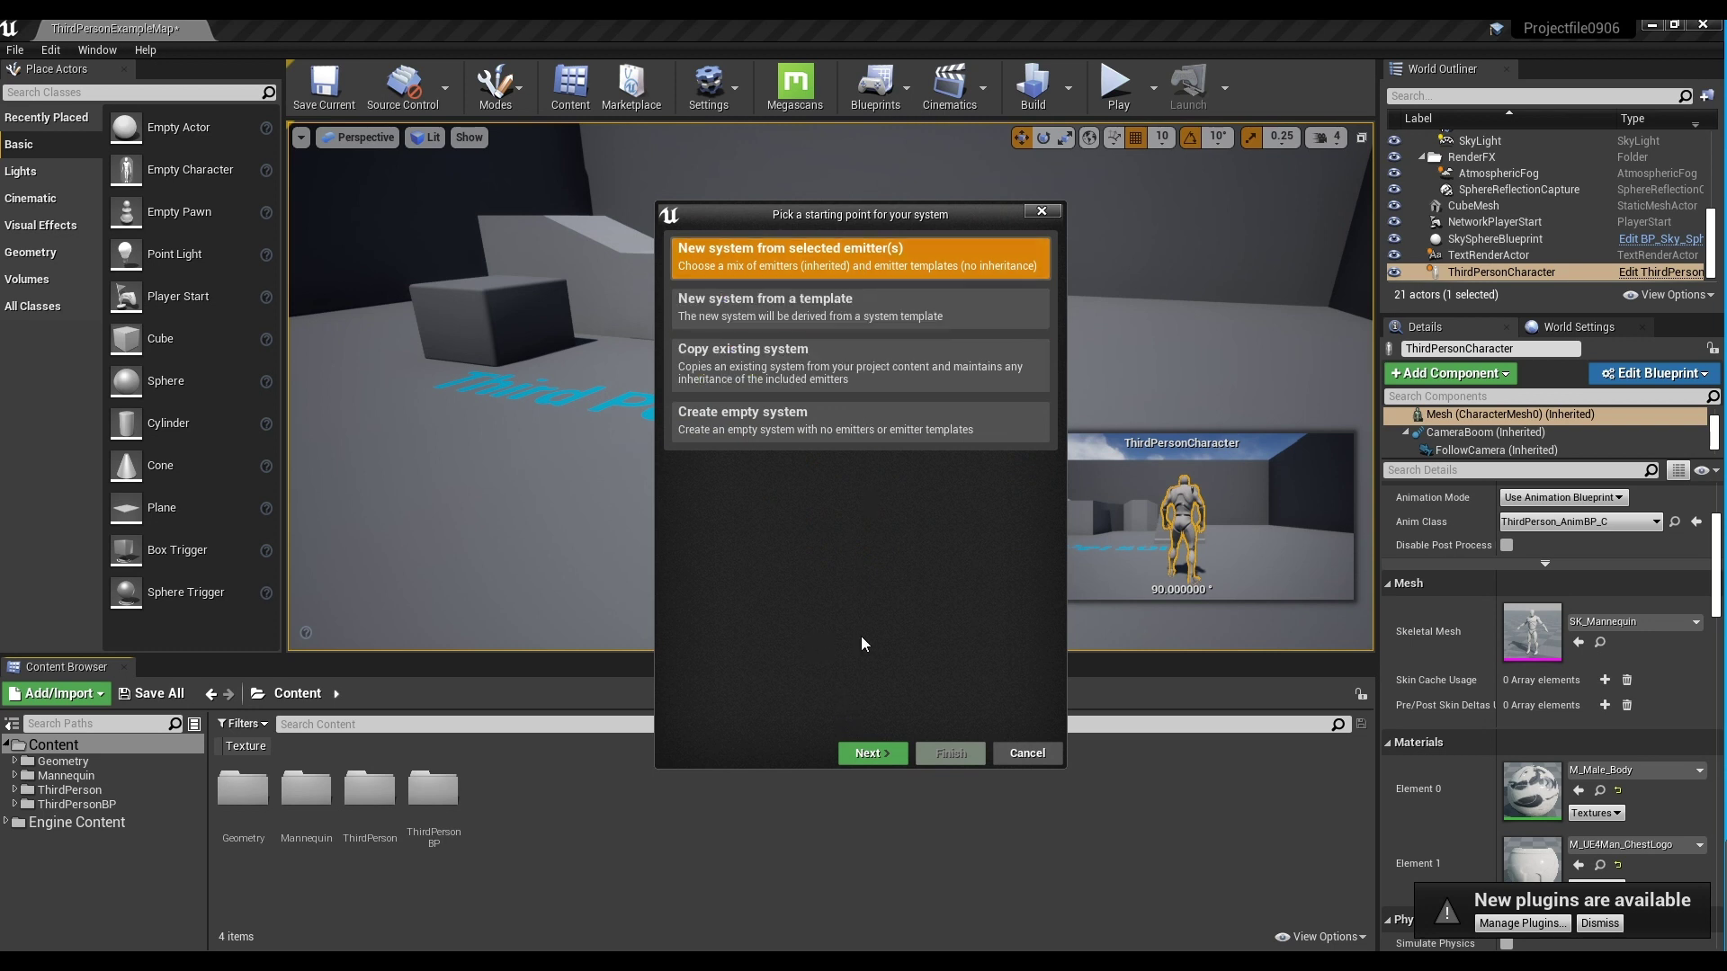
pyautogui.click(894, 752)
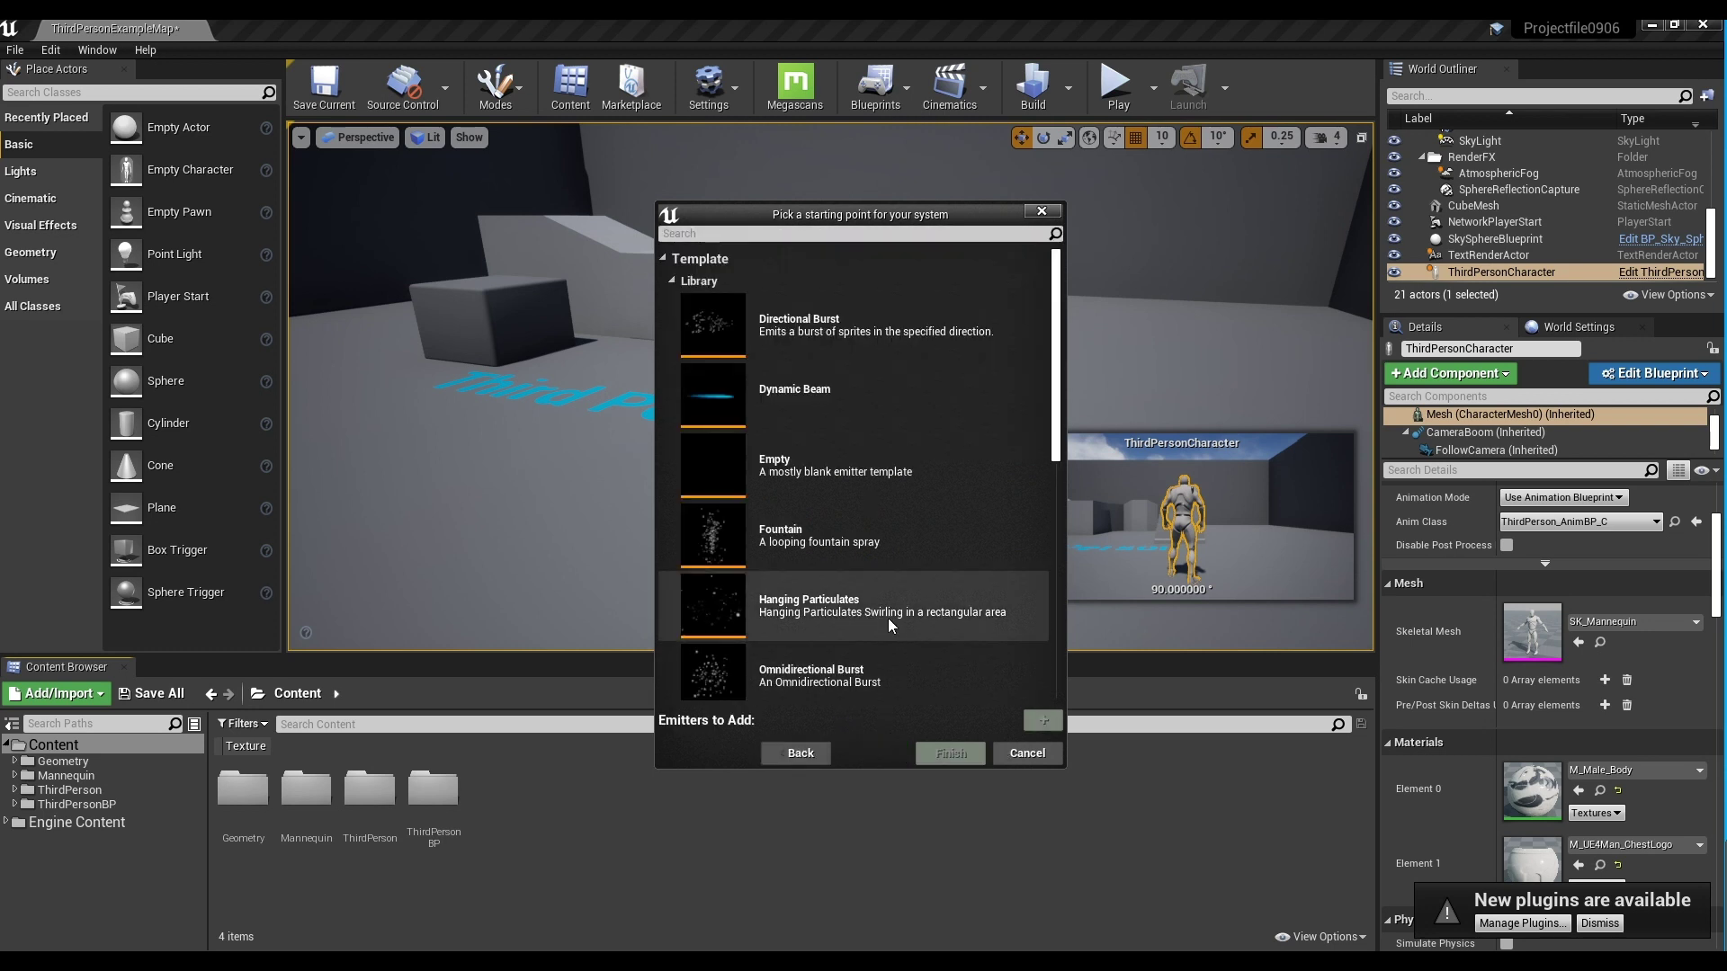
pyautogui.click(850, 547)
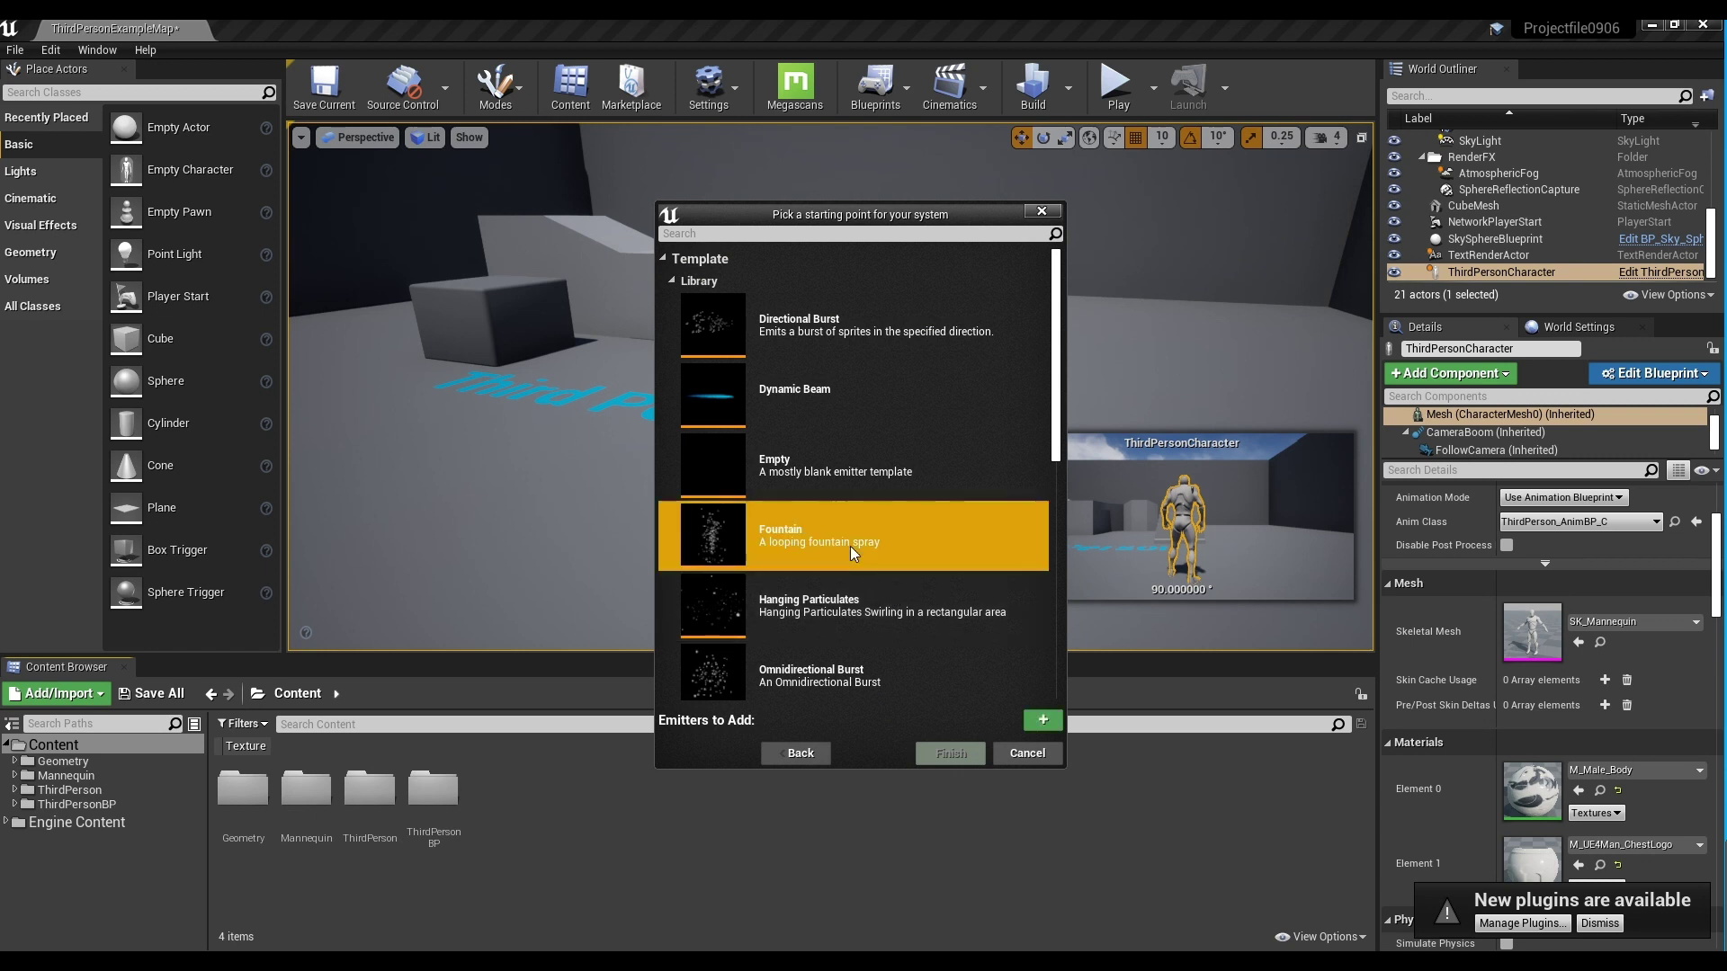
pyautogui.click(1044, 724)
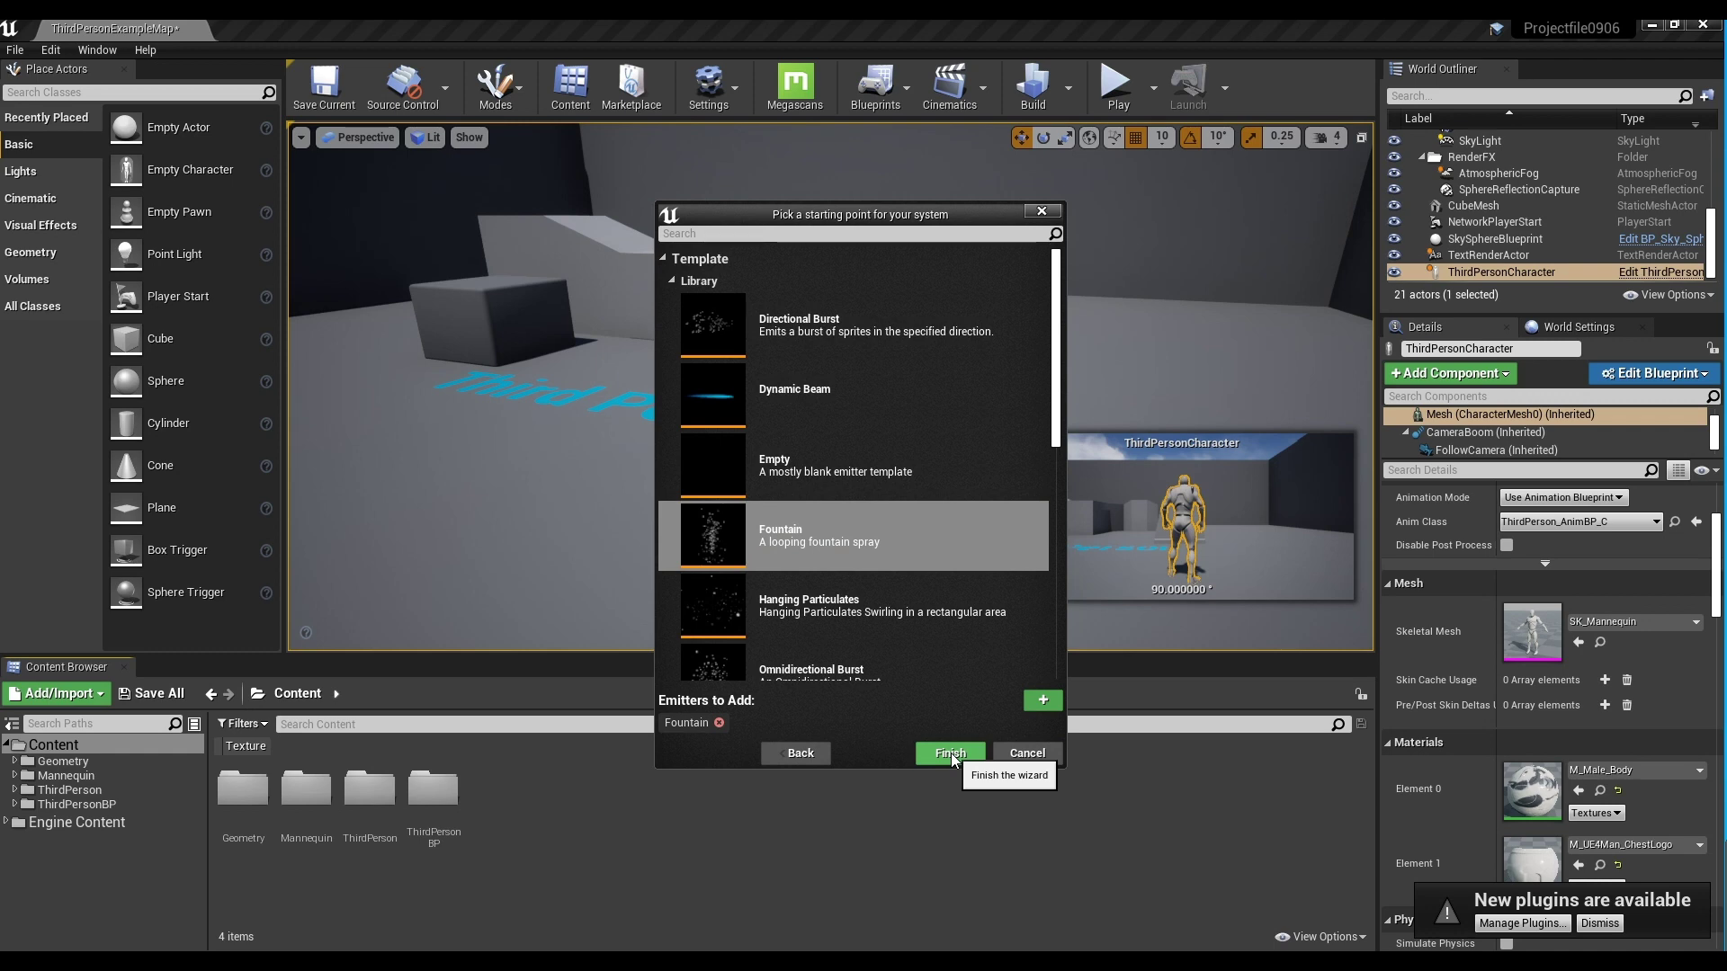
pyautogui.click(950, 753)
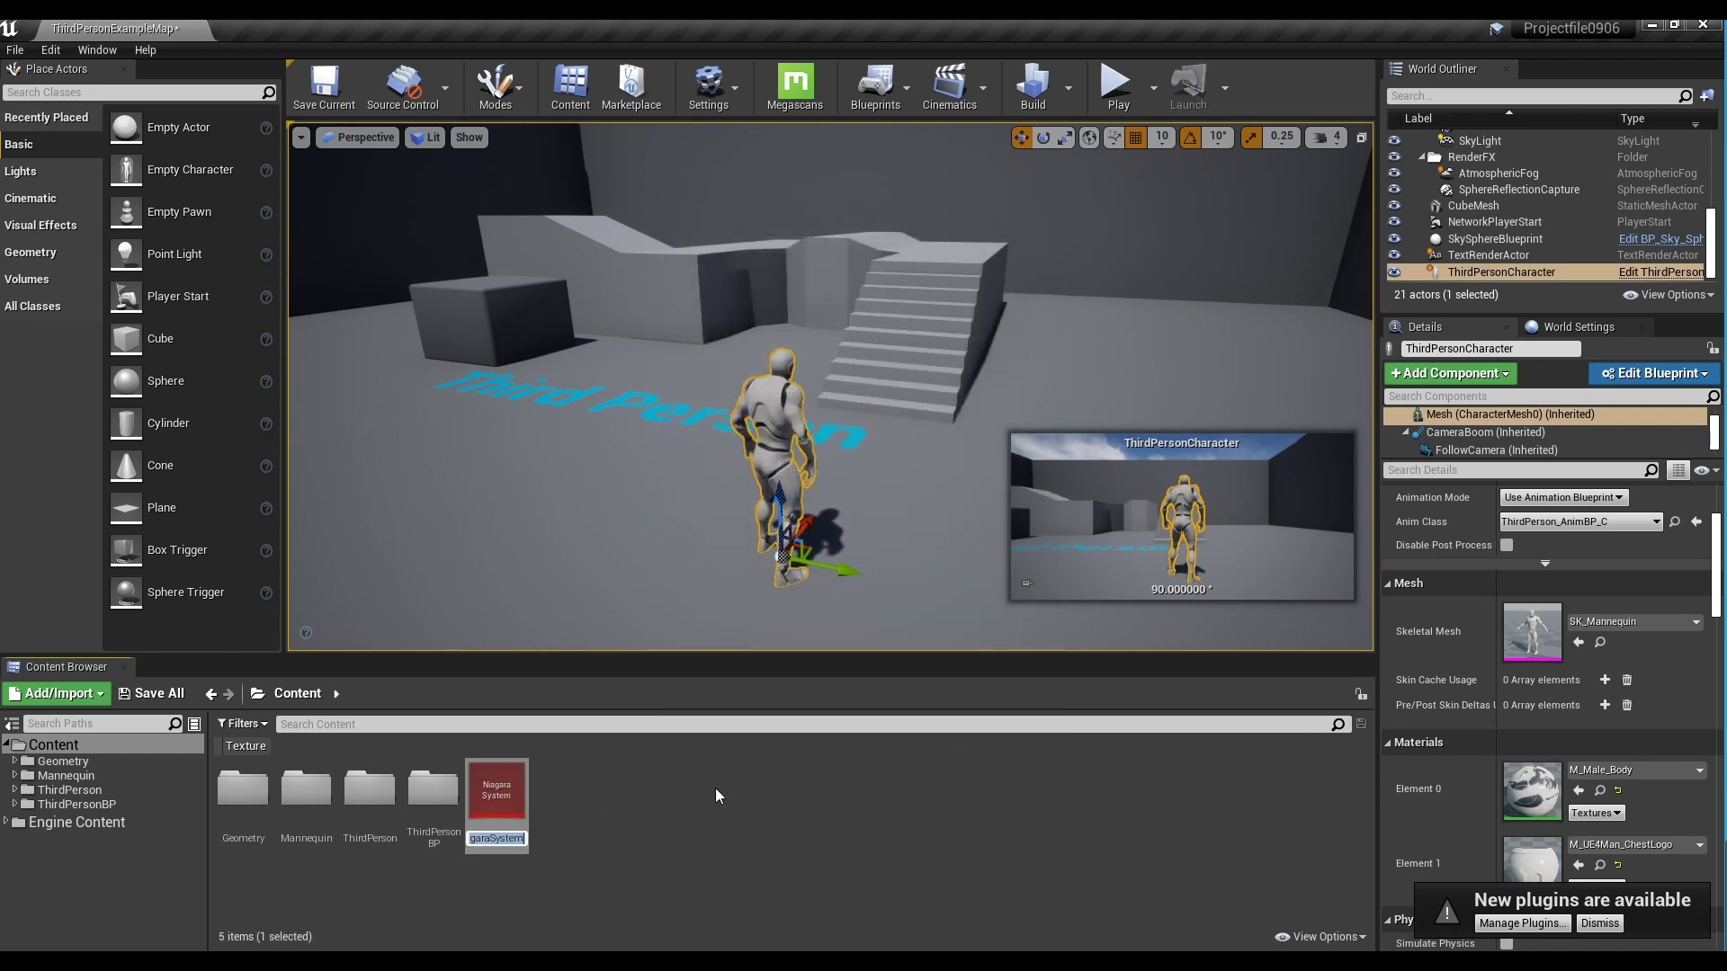
# Name the new Niagara System NS_Rain
pyautogui.write('NS_Ra')
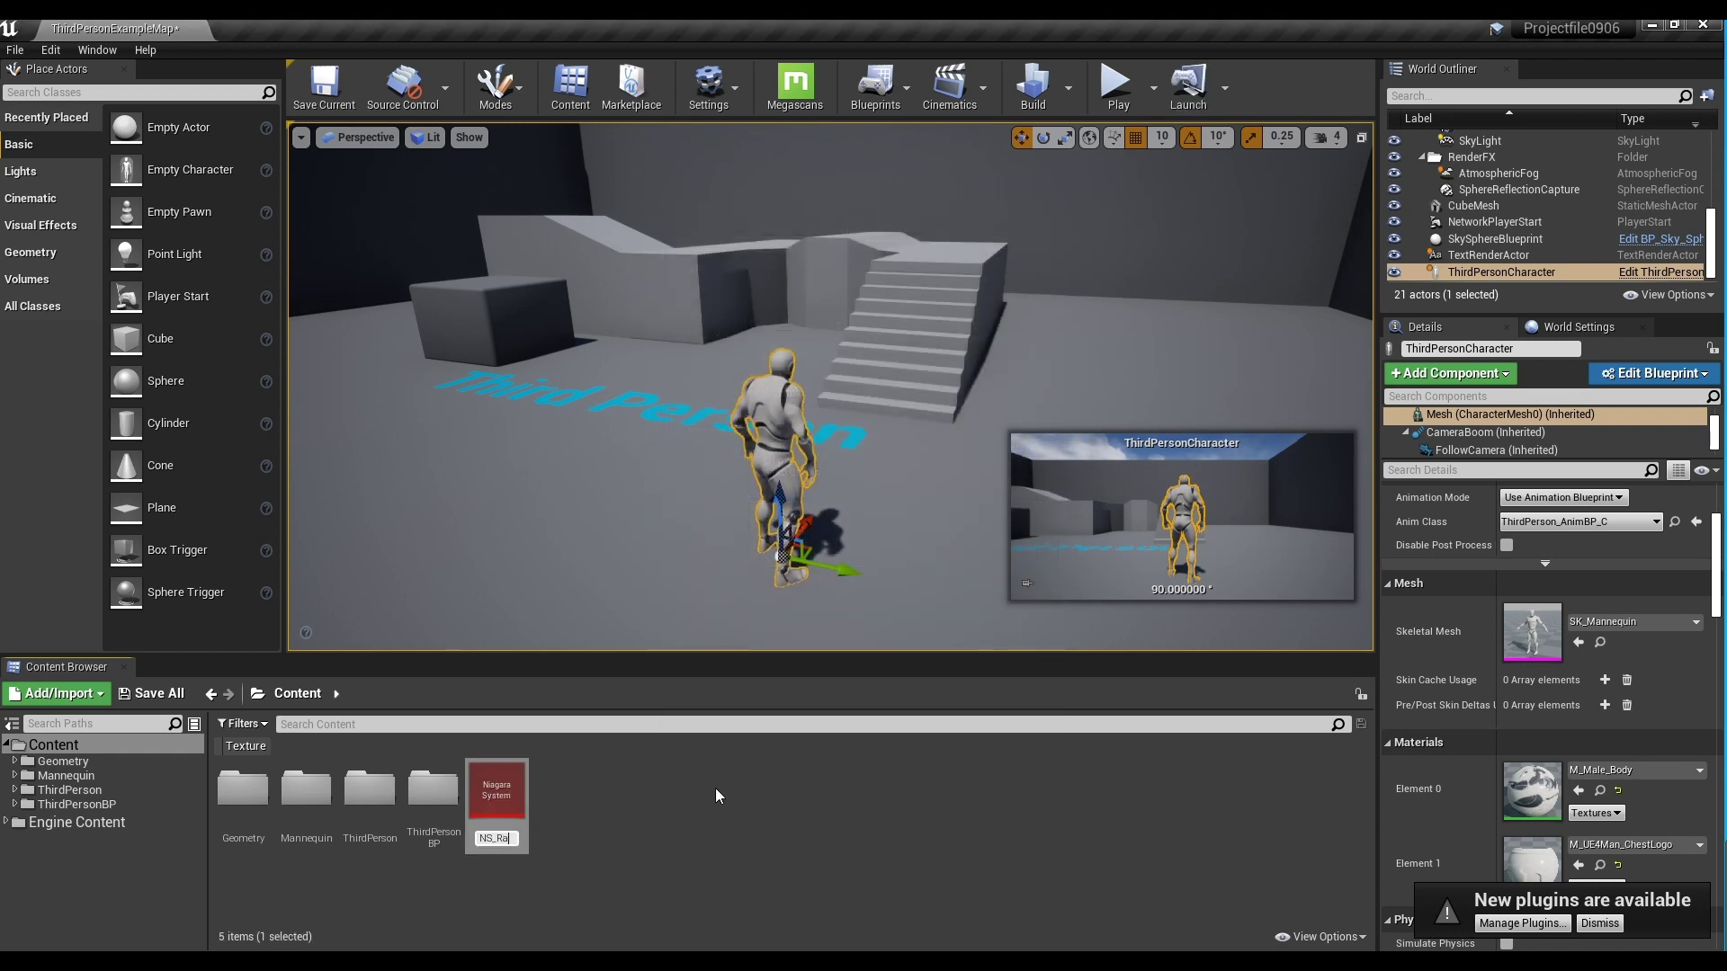
pyautogui.write('in')
pyautogui.press('Return')
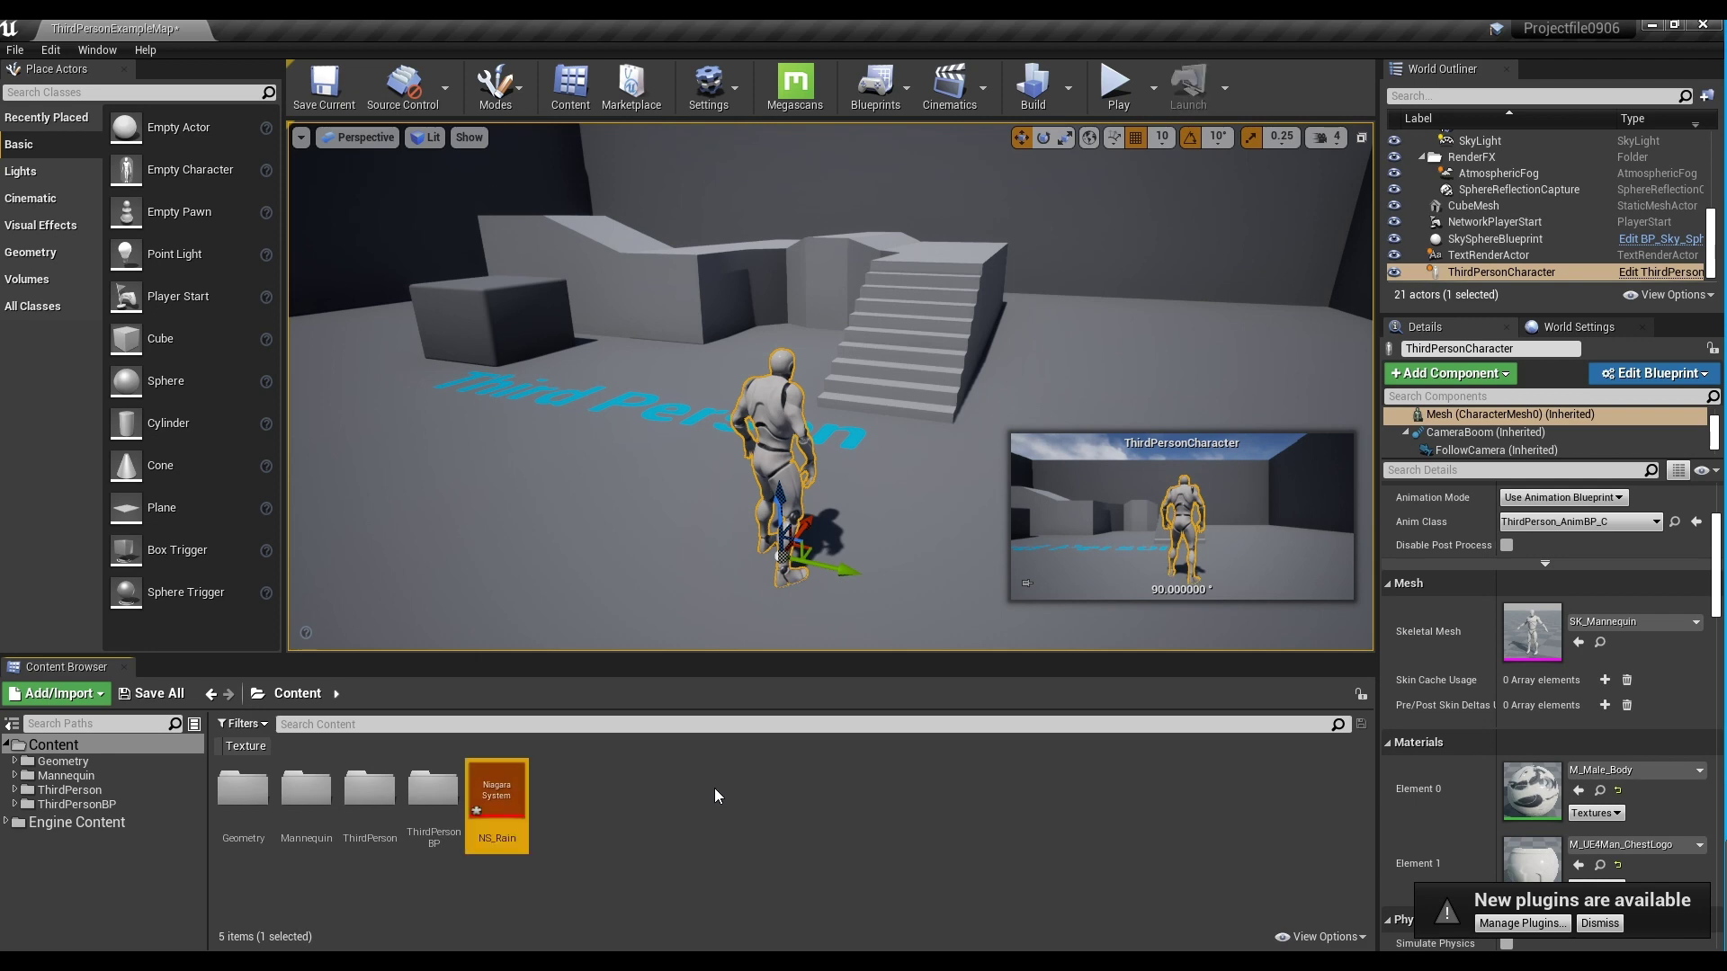
pyautogui.click(714, 788)
# Open NS_Rain for editing in a maximized window with the Fountain emitter's module stack readable
pyautogui.doubleClick(502, 793)
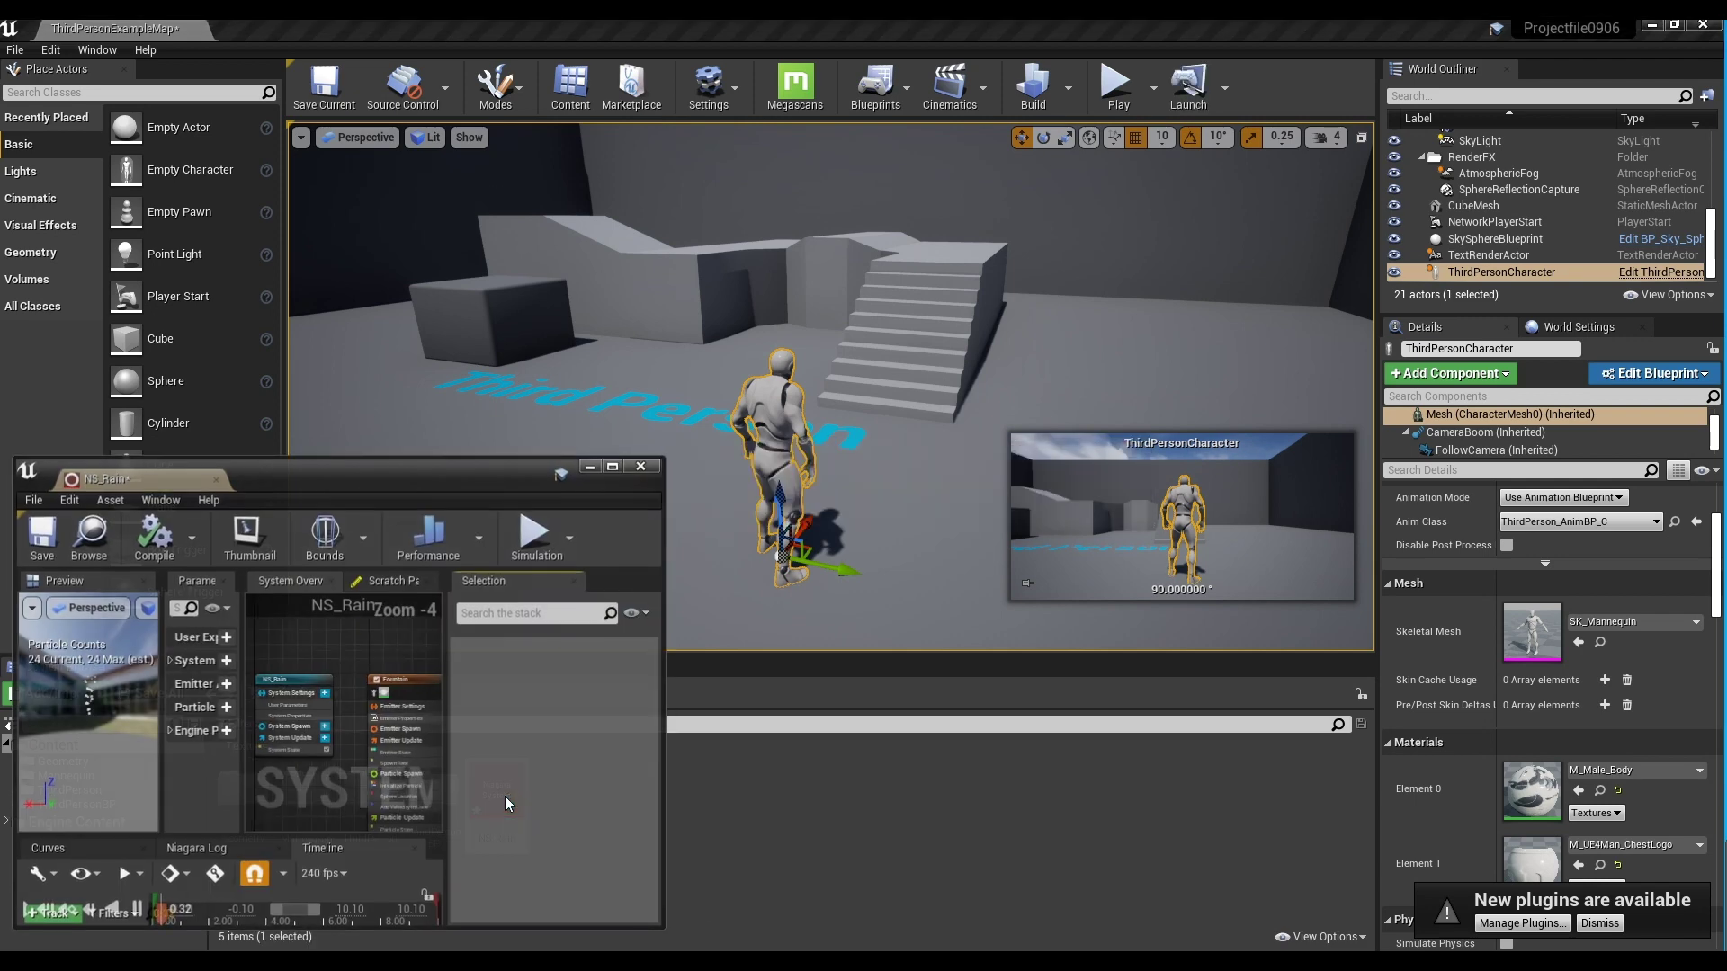
pyautogui.moveTo(492, 462); pyautogui.dragTo(520, 447)
pyautogui.doubleClick(520, 441)
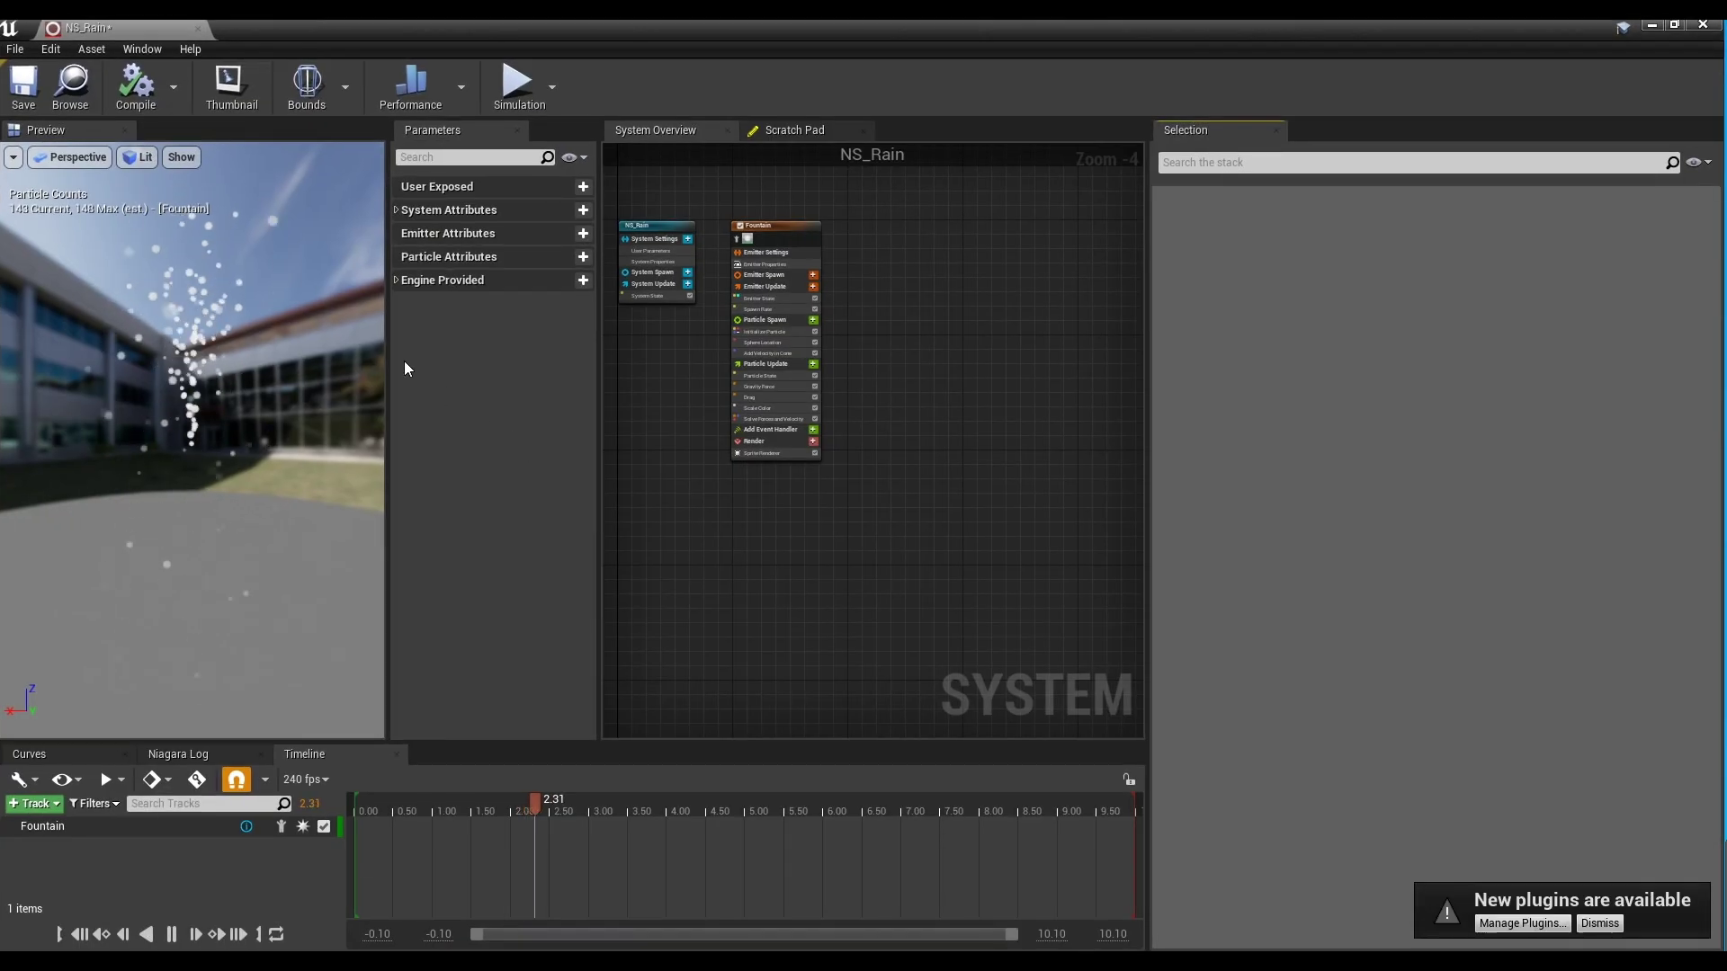
pyautogui.moveTo(844, 302); pyautogui.dragTo(1054, 422, button='right')
pyautogui.scroll(4, 1063, 407)
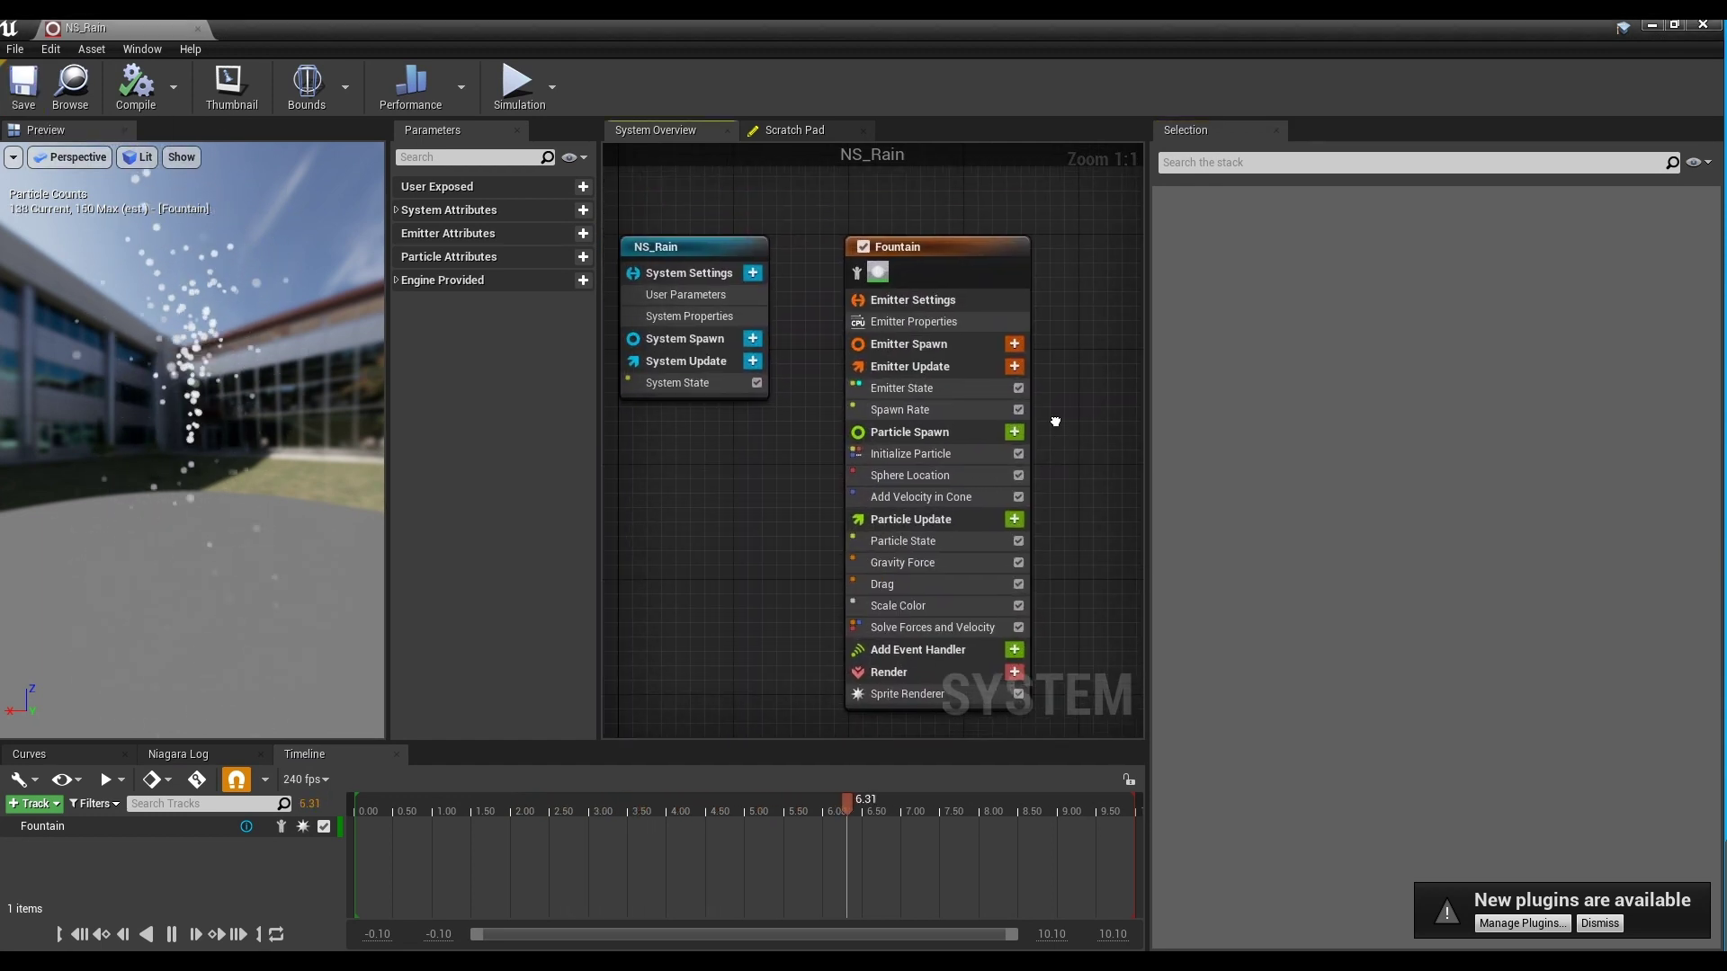
# In the Fountain emitter's properties, set the Sim Target to GPUCompute Sim and enable Fixed Bounds
pyautogui.click(937, 321)
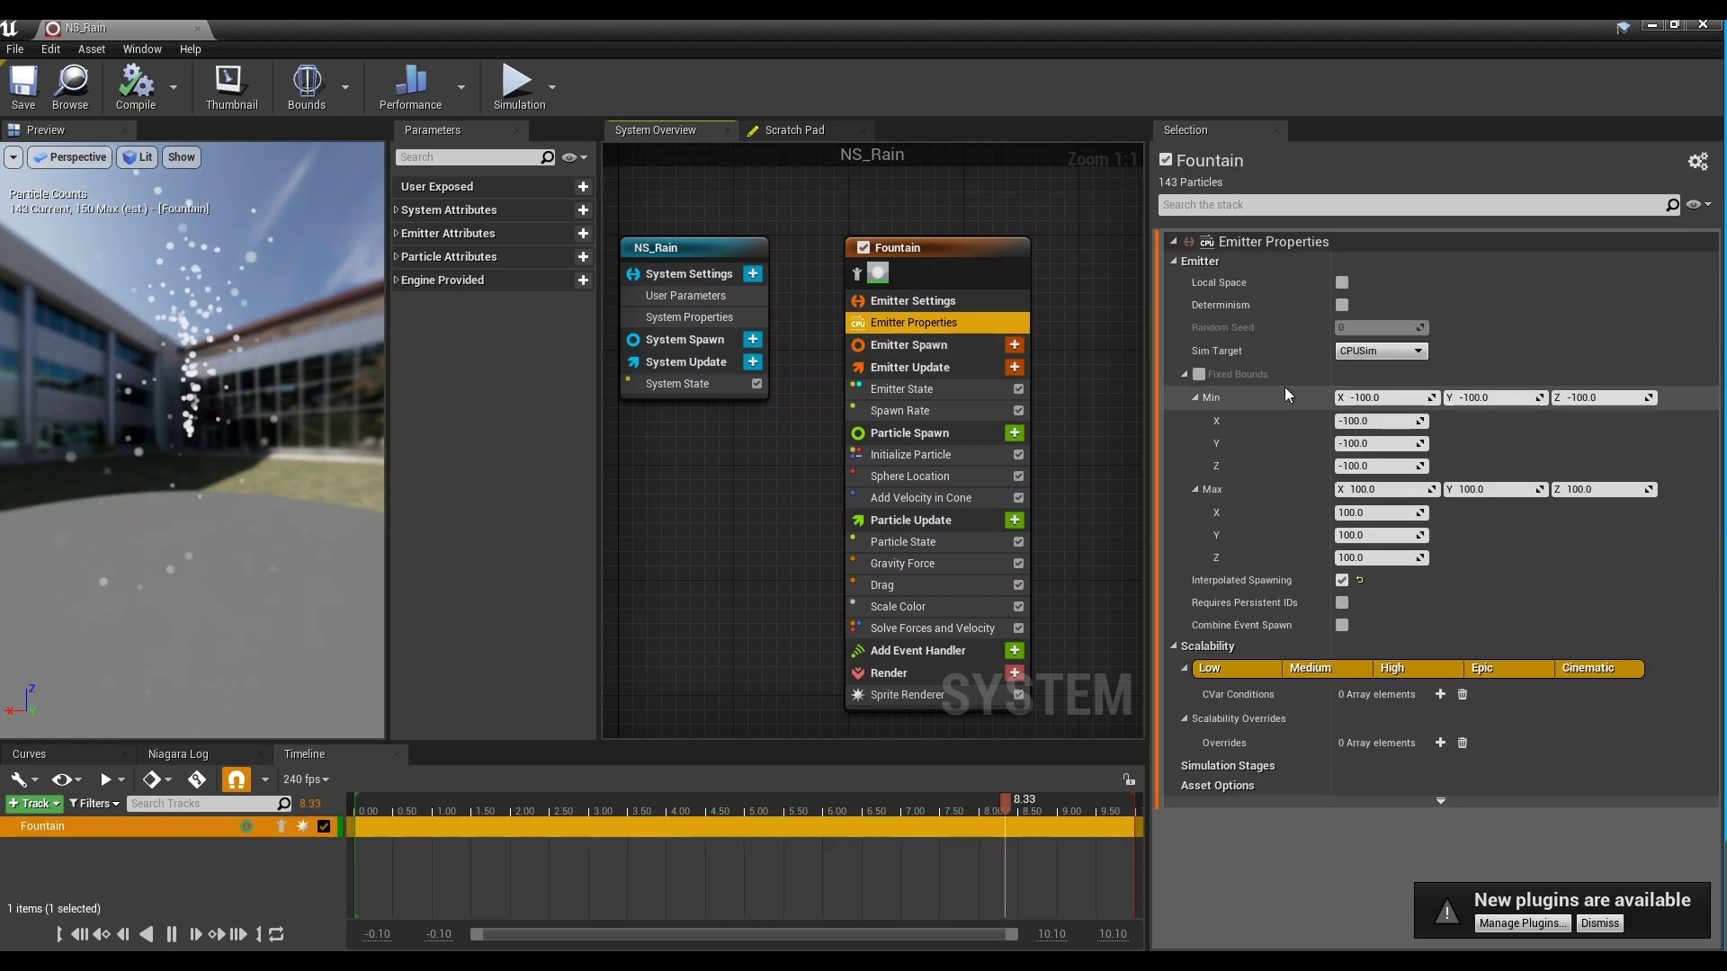
pyautogui.click(1365, 352)
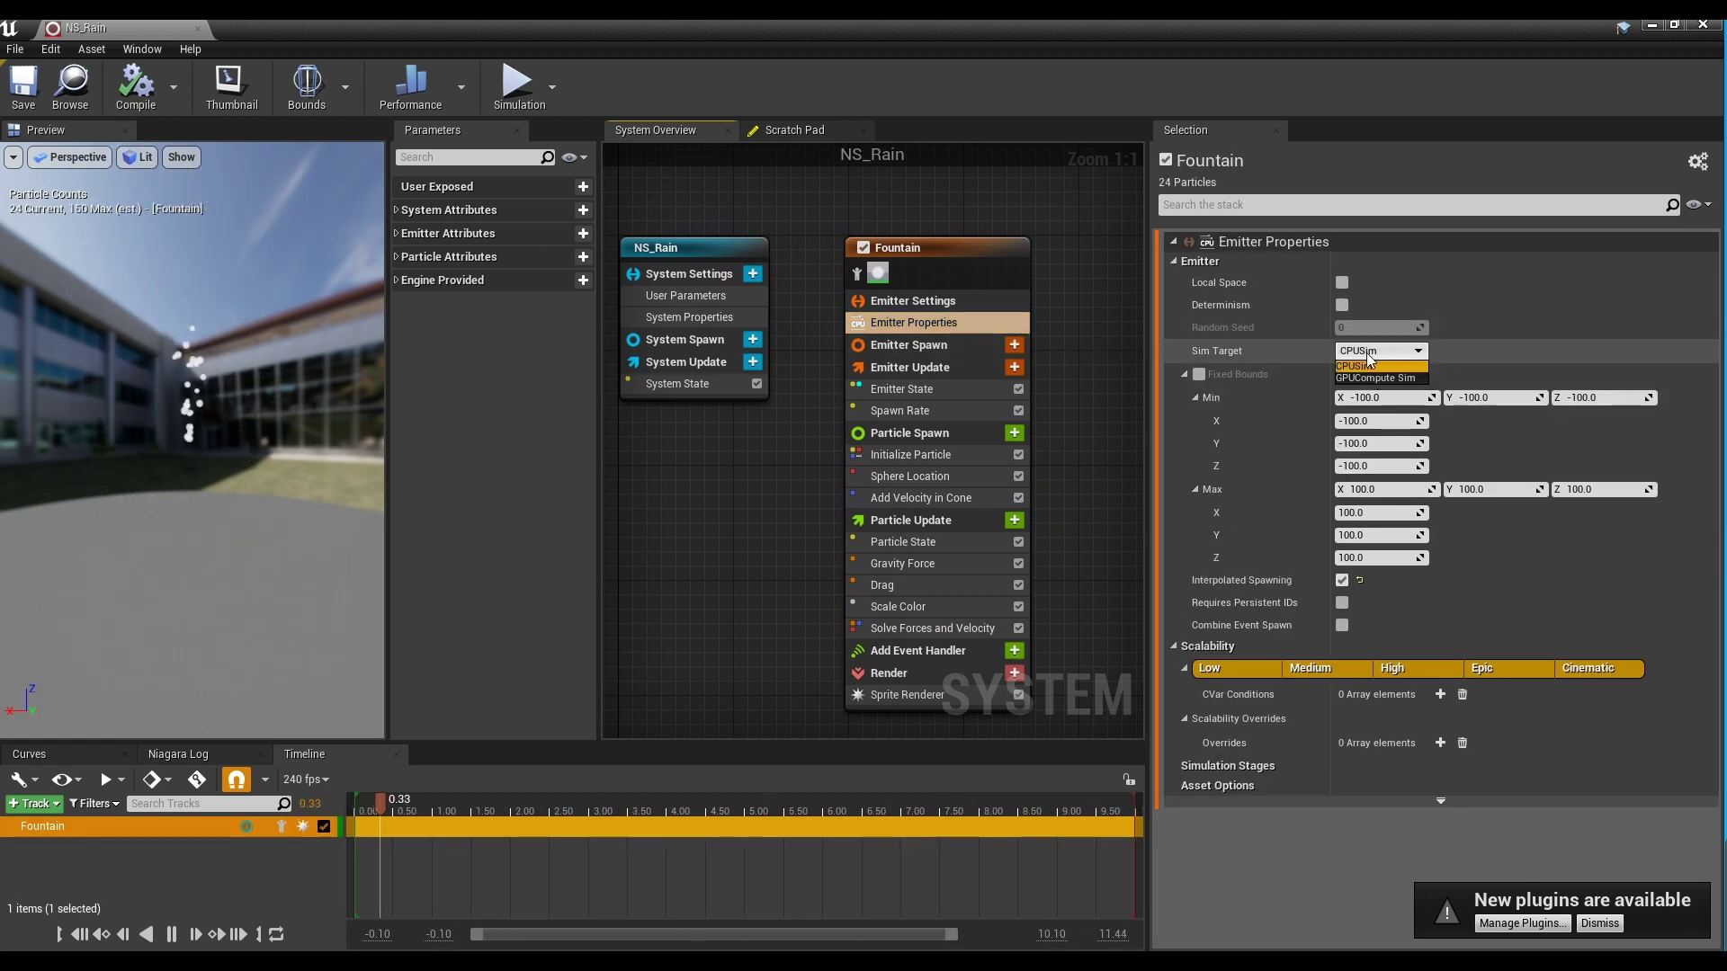
pyautogui.click(1380, 378)
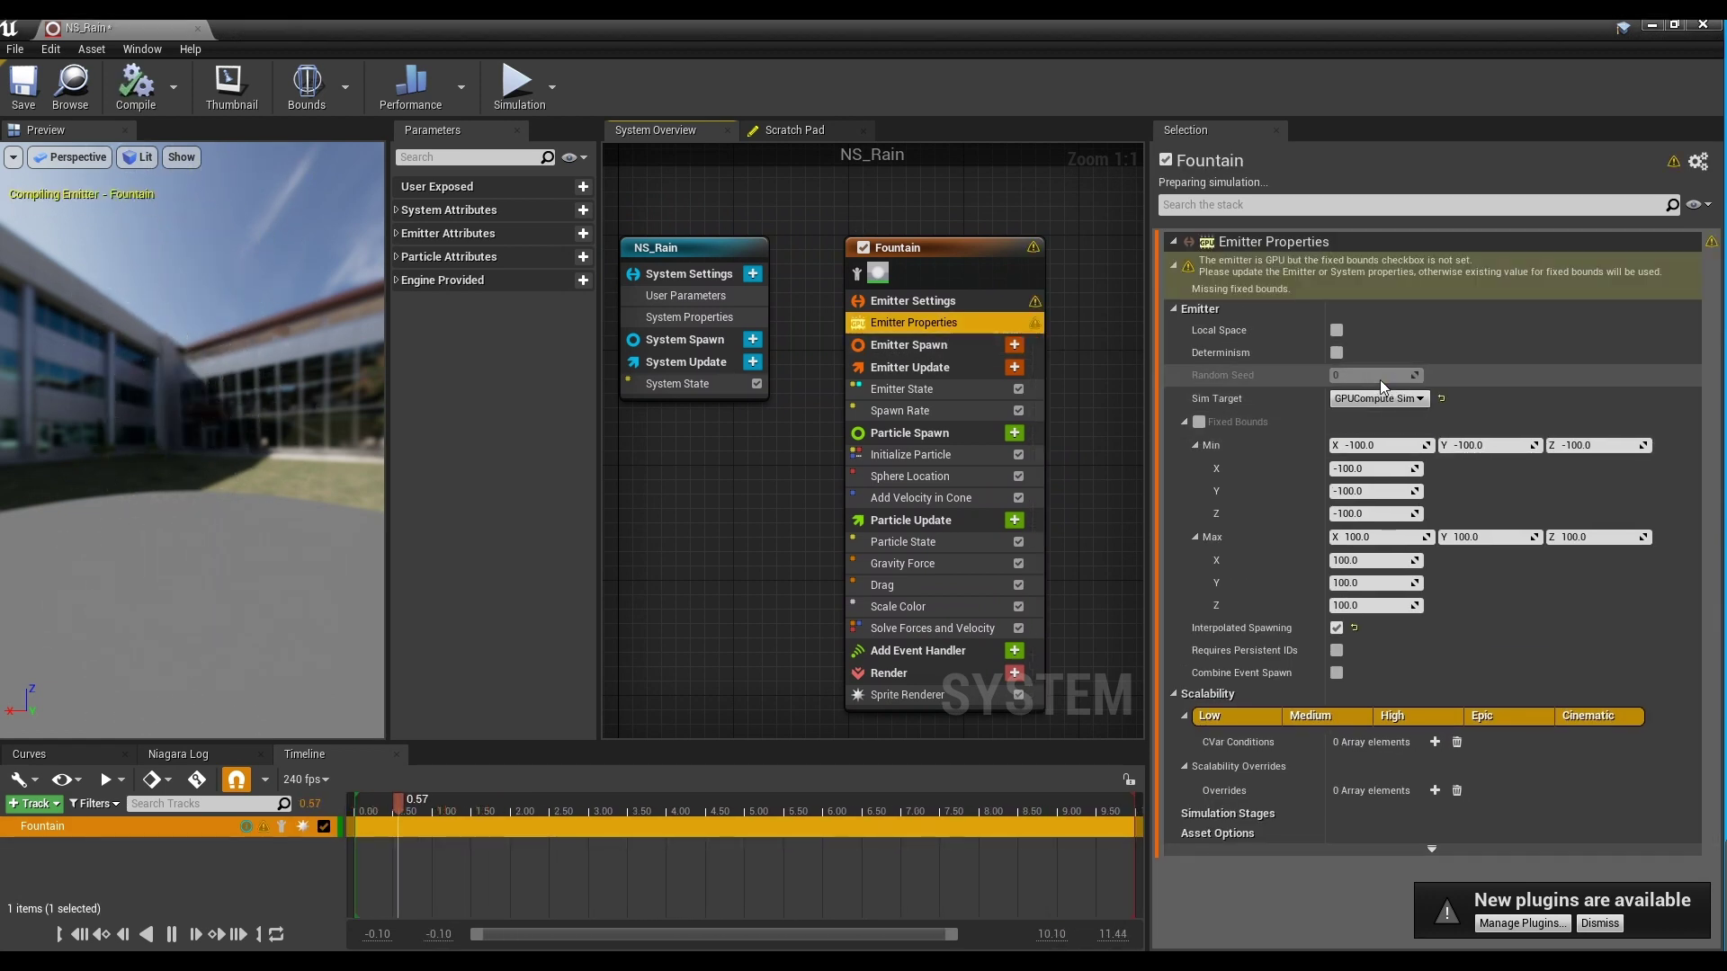
pyautogui.click(1199, 422)
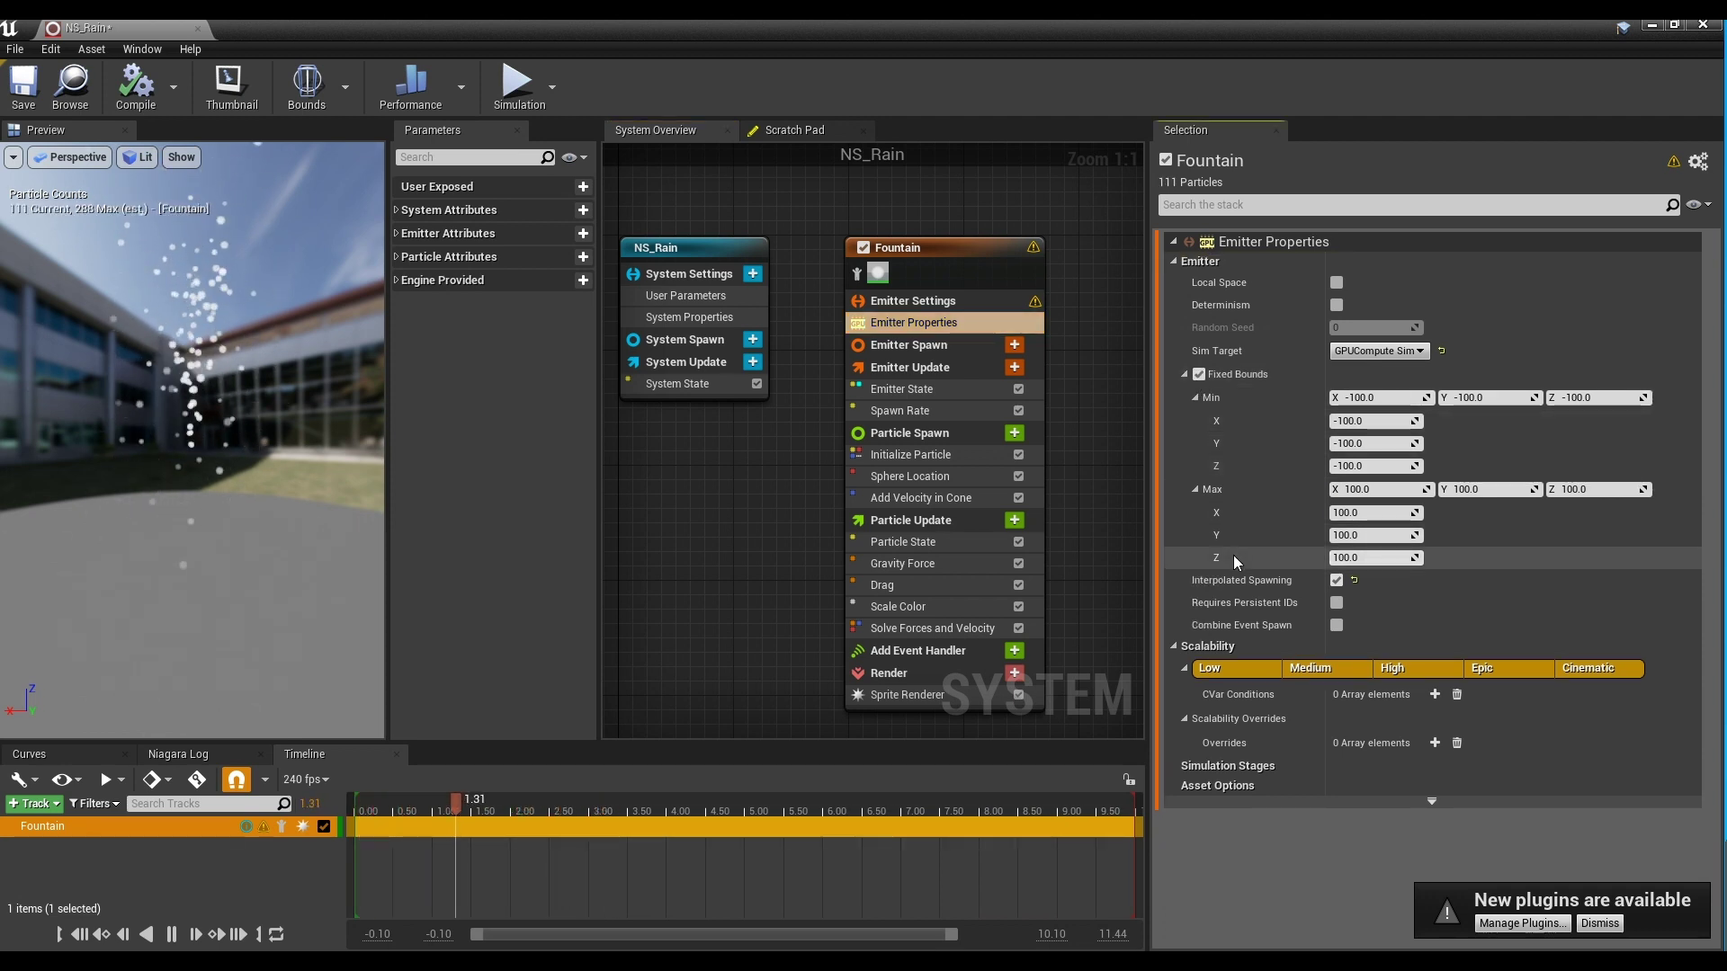
# Set the emitter's Fixed Bounds minimum to -2000 on X, Y and Z
pyautogui.click(1376, 398)
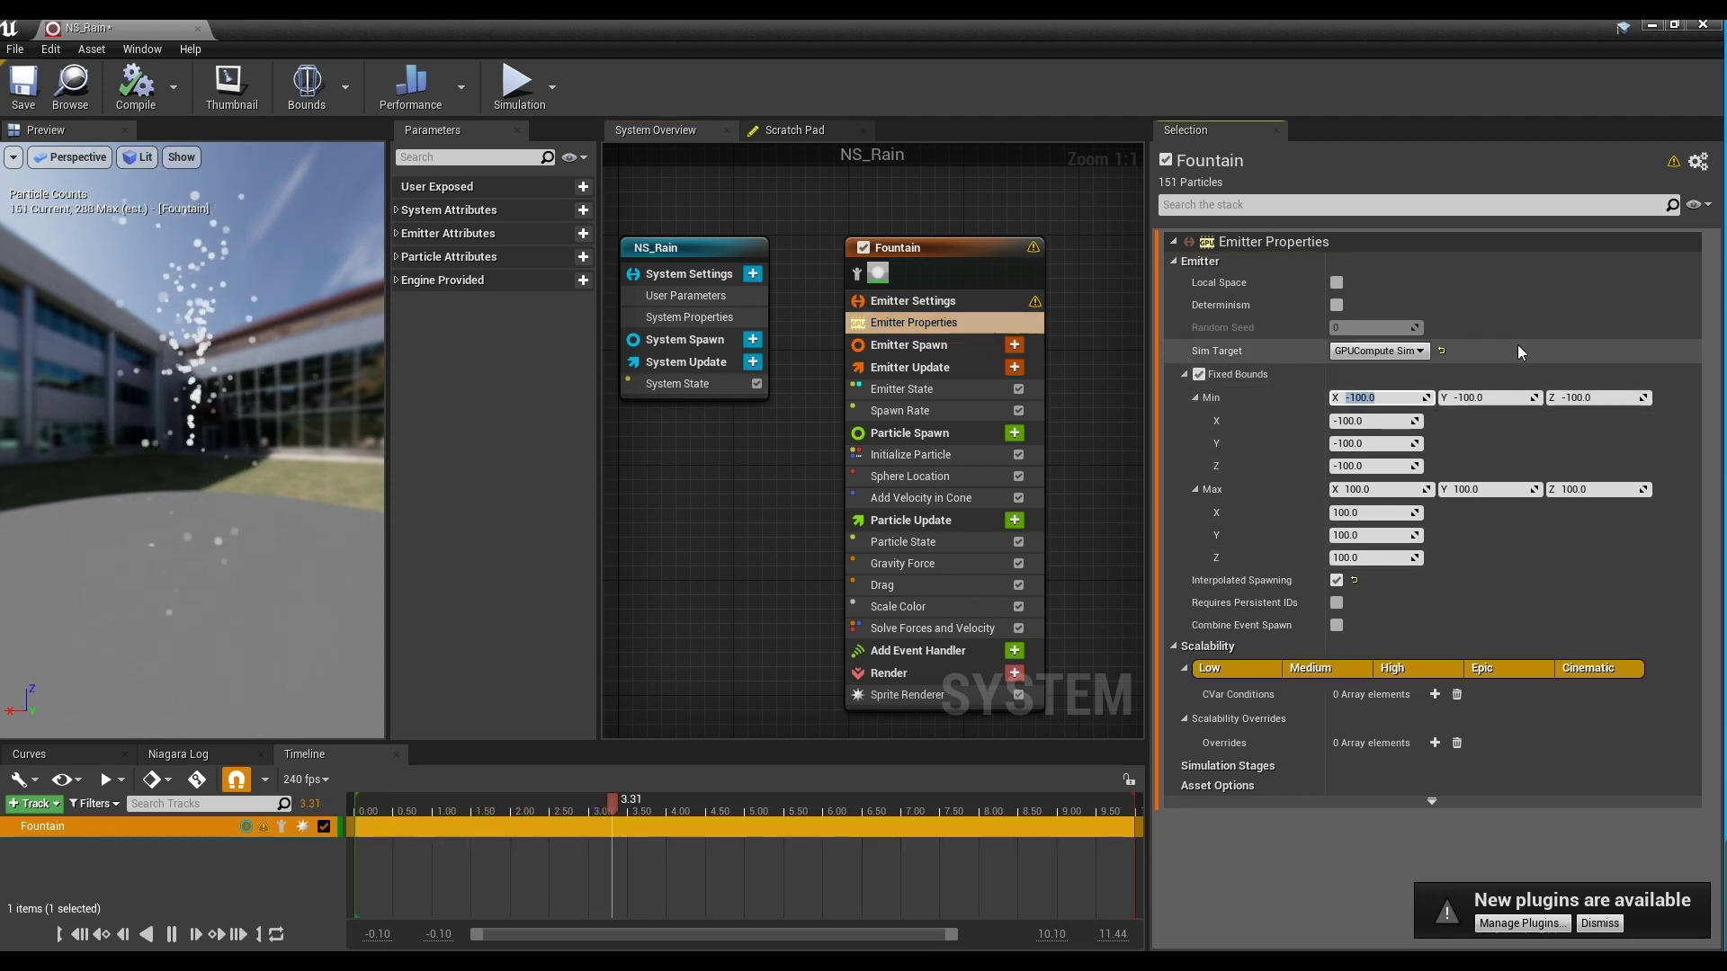
pyautogui.write('-200')
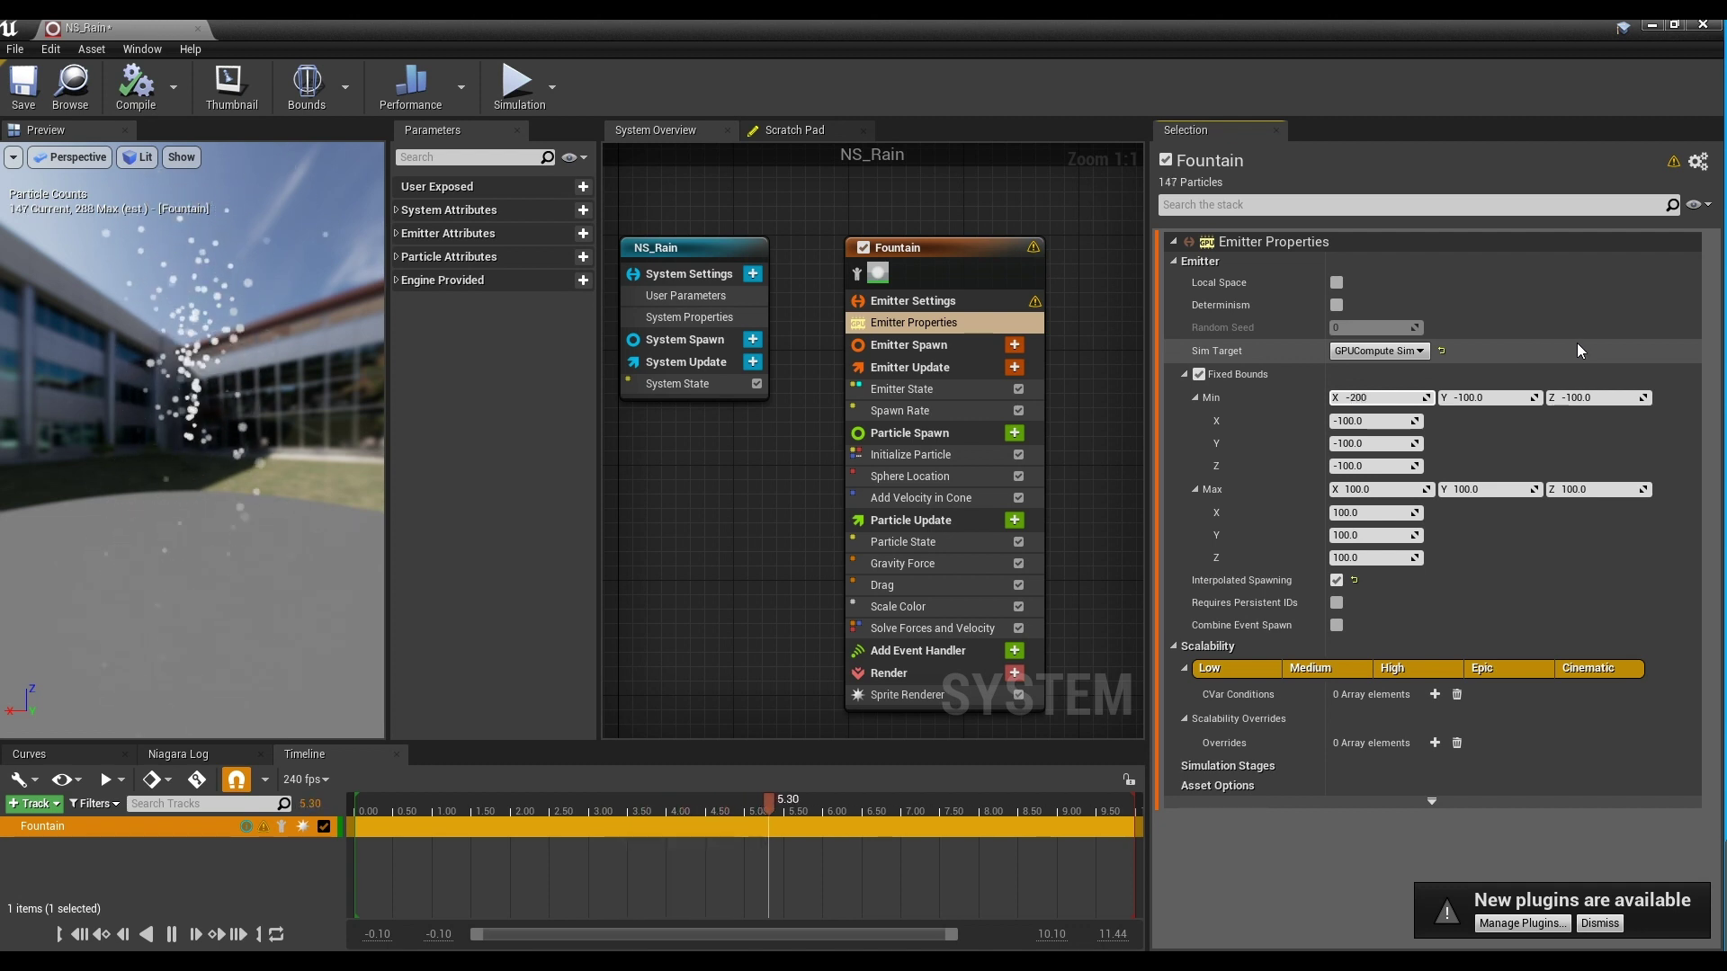
pyautogui.write('0')
pyautogui.press('Tab')
pyautogui.write('-2000')
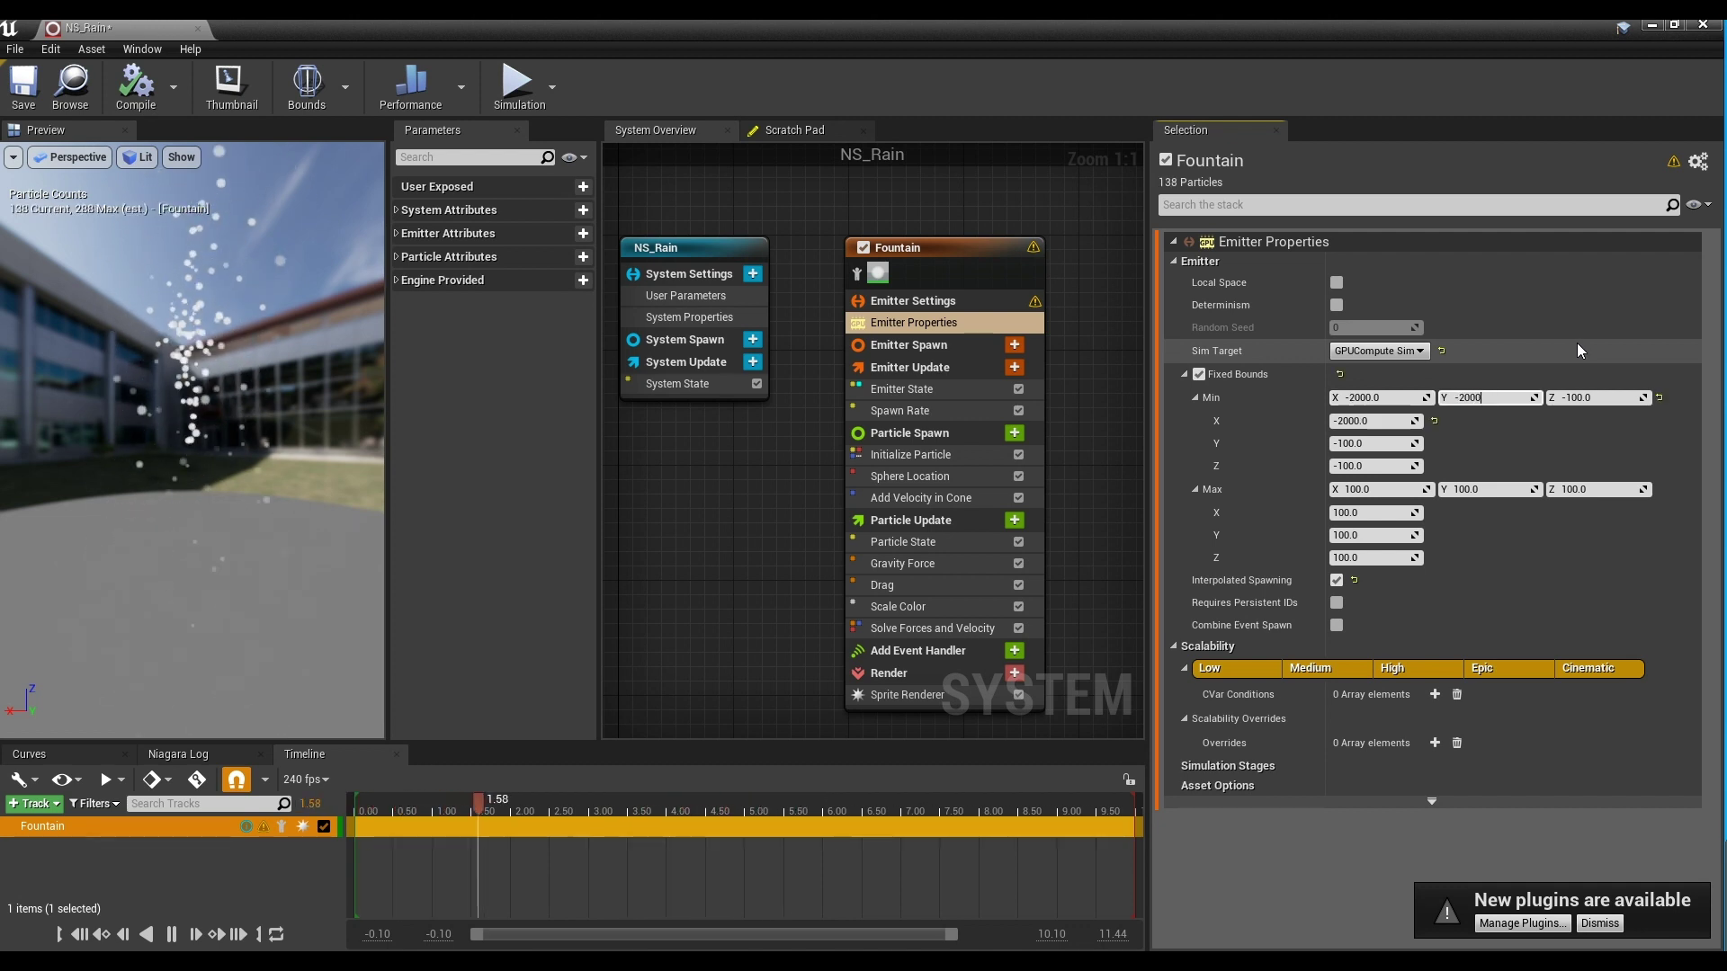
pyautogui.press('Tab')
pyautogui.write('-2000')
pyautogui.press('Return')
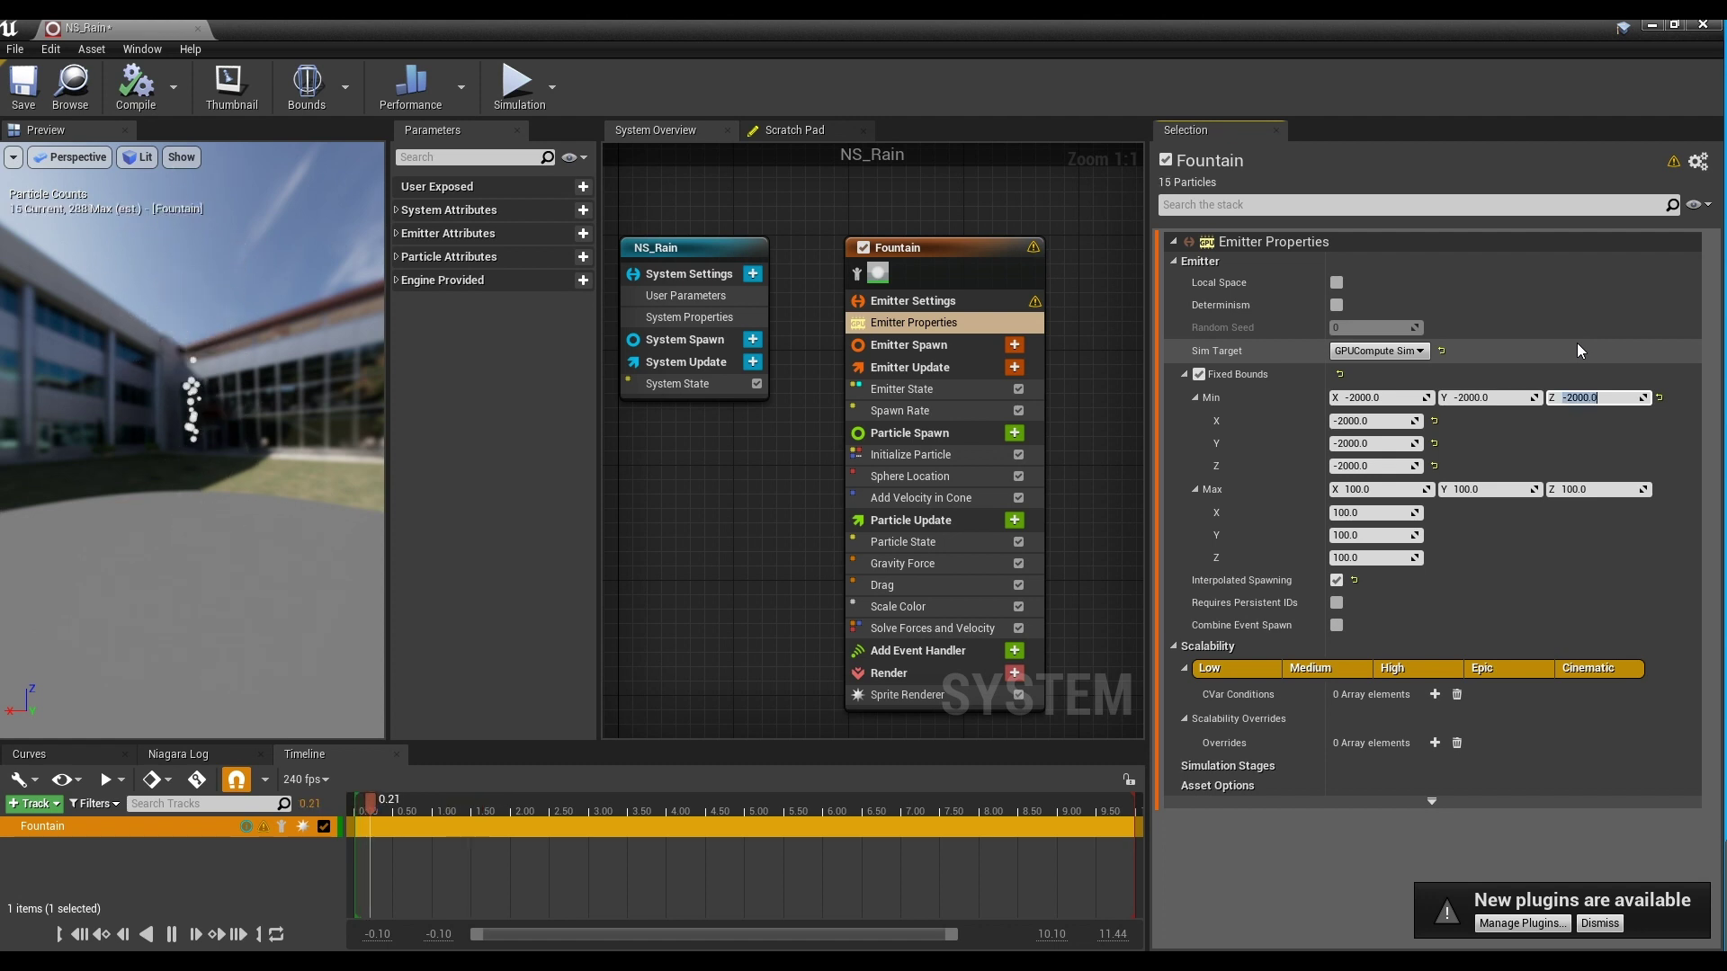
# Set the emitter's Fixed Bounds maximum to 2000 on X, Y and Z
pyautogui.press('Tab')
pyautogui.write('200')
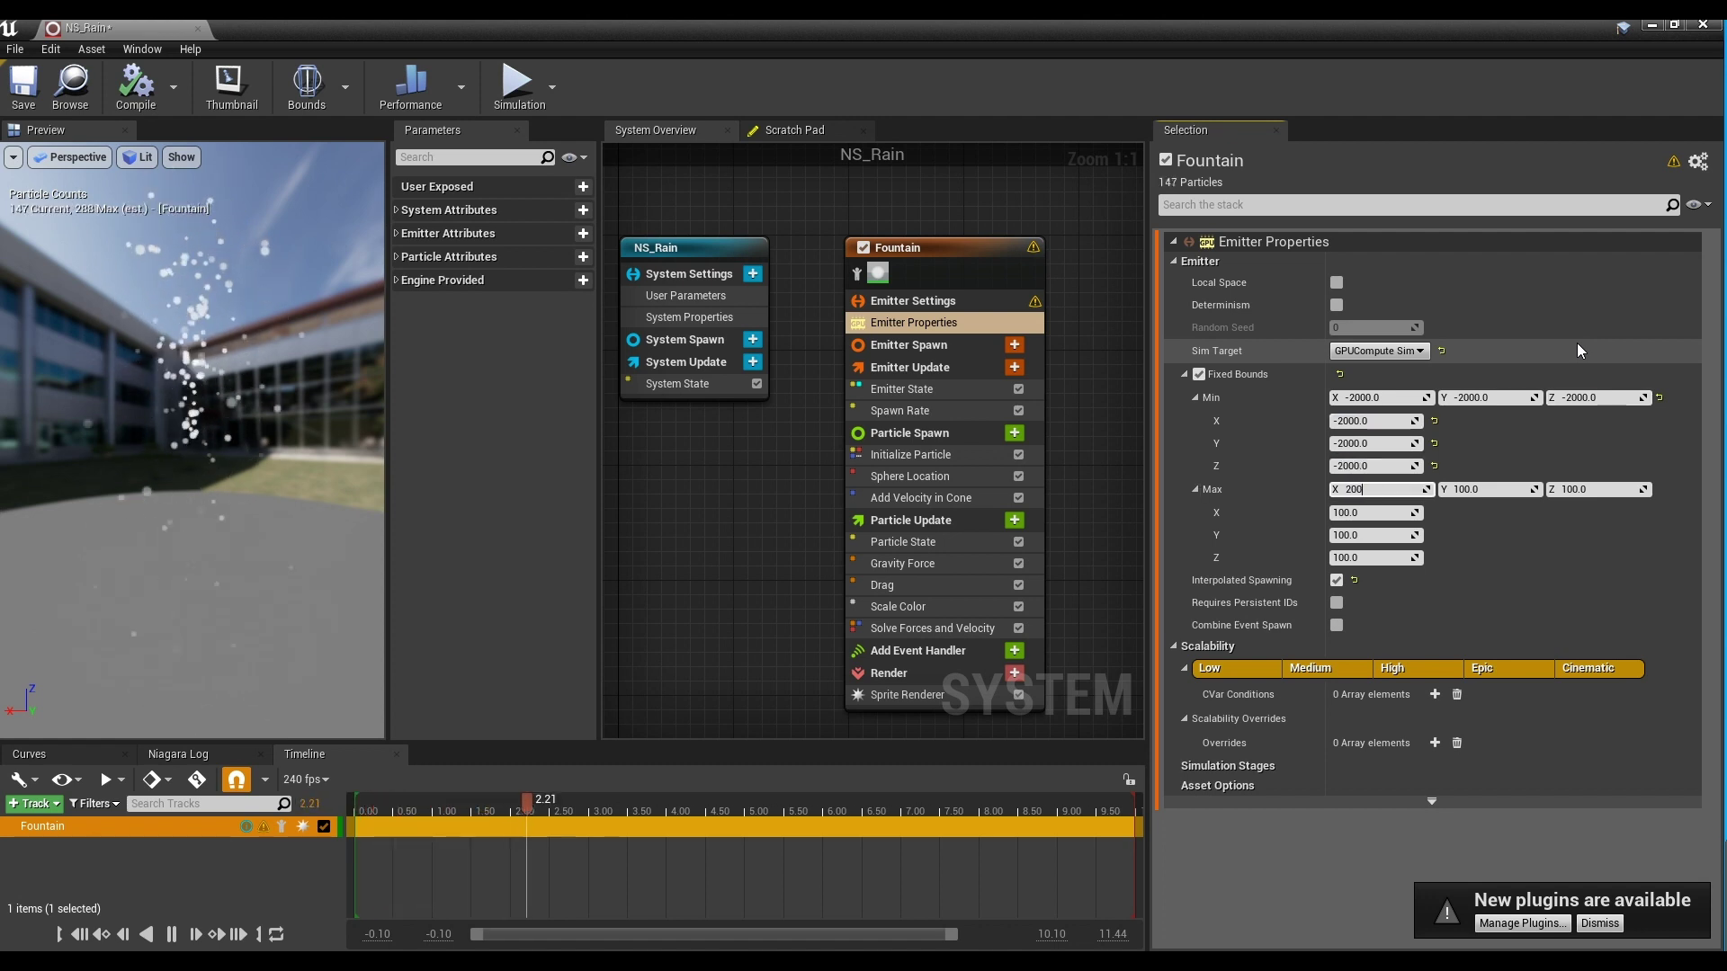
pyautogui.write('0')
pyautogui.press('Tab')
pyautogui.write('2000')
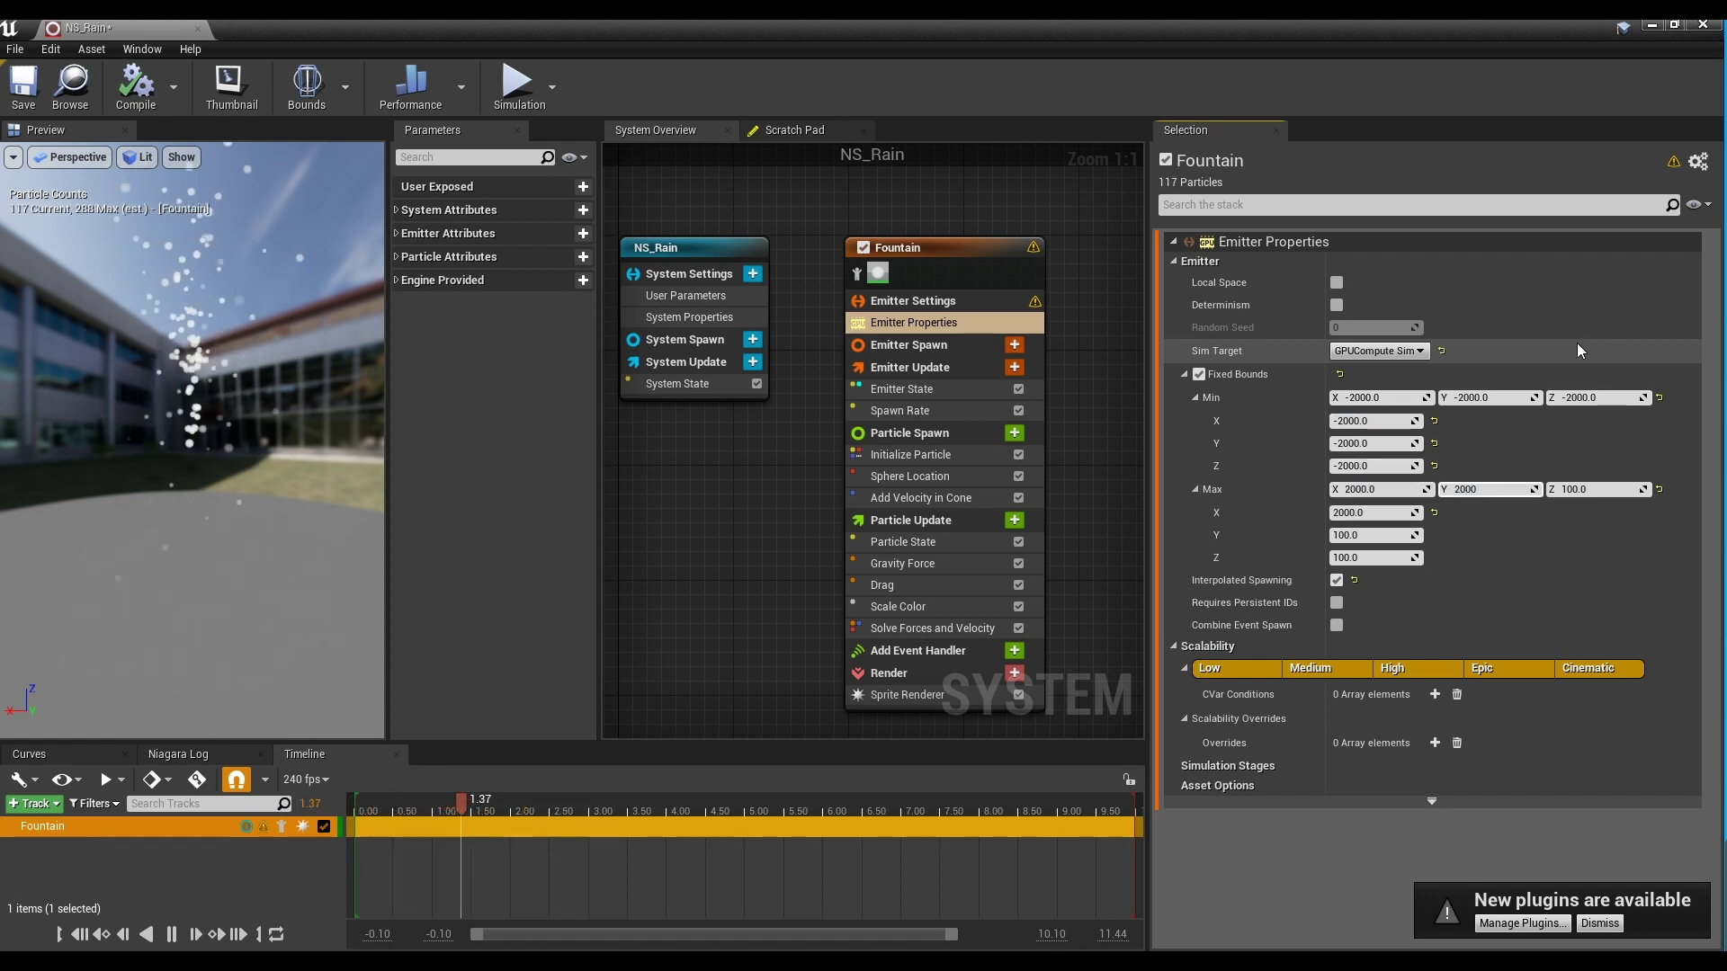
pyautogui.press('Tab')
pyautogui.write('2000')
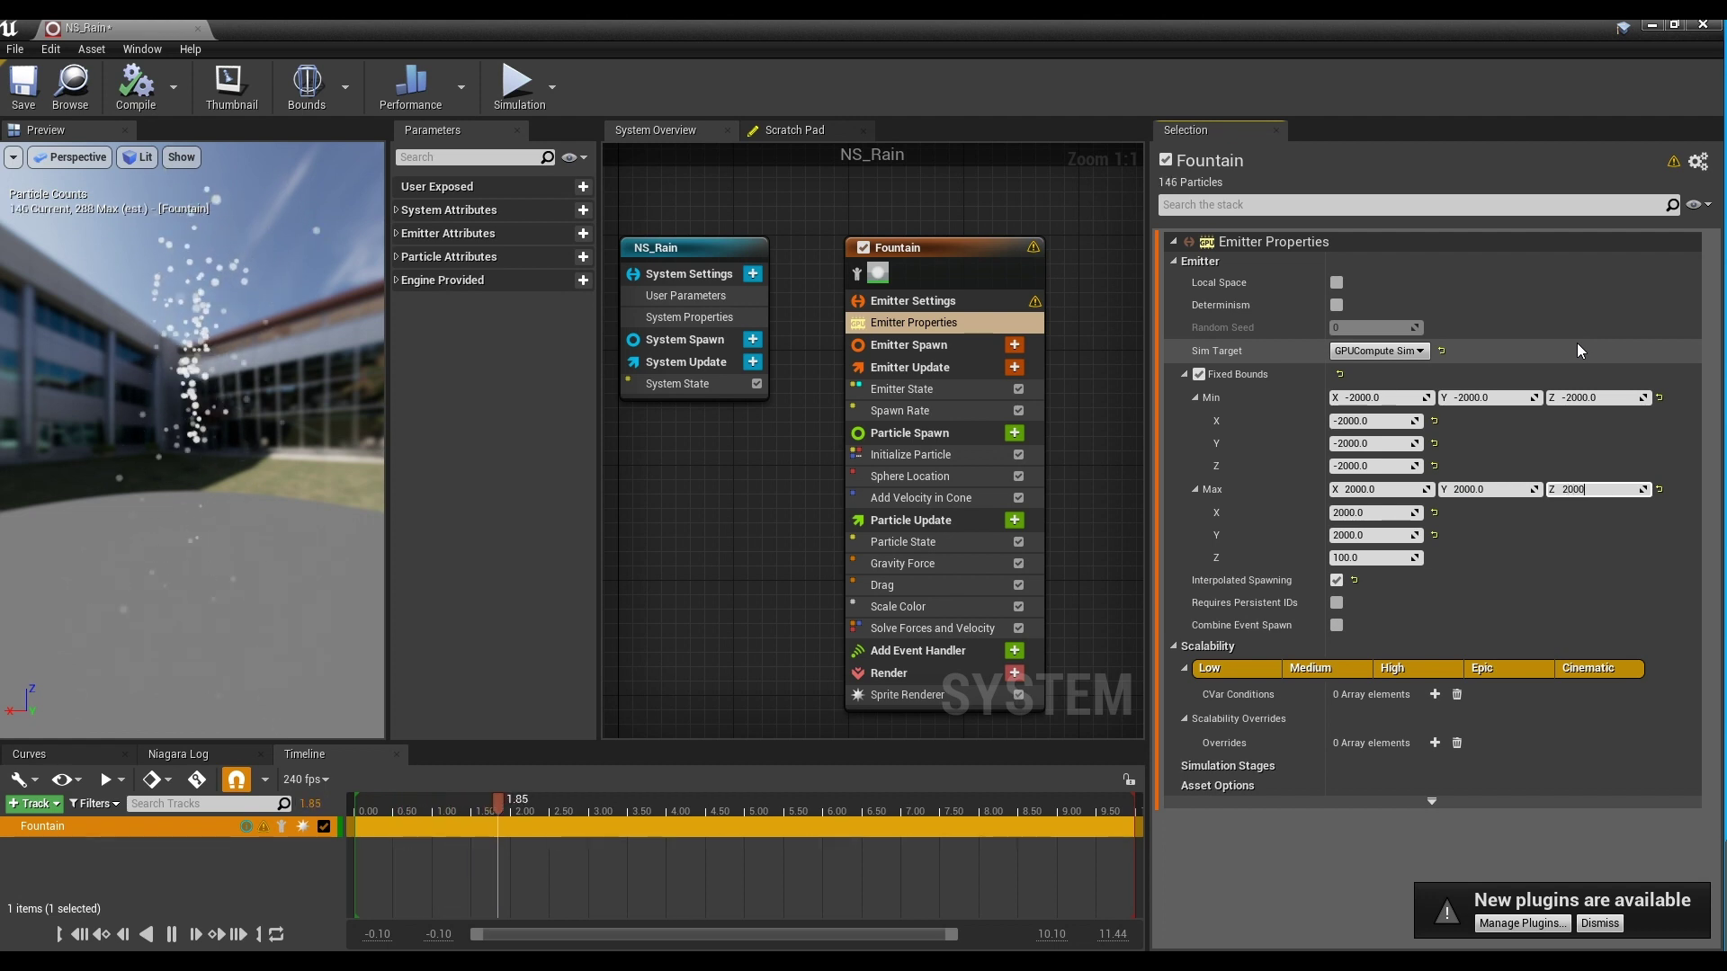
pyautogui.press('Return')
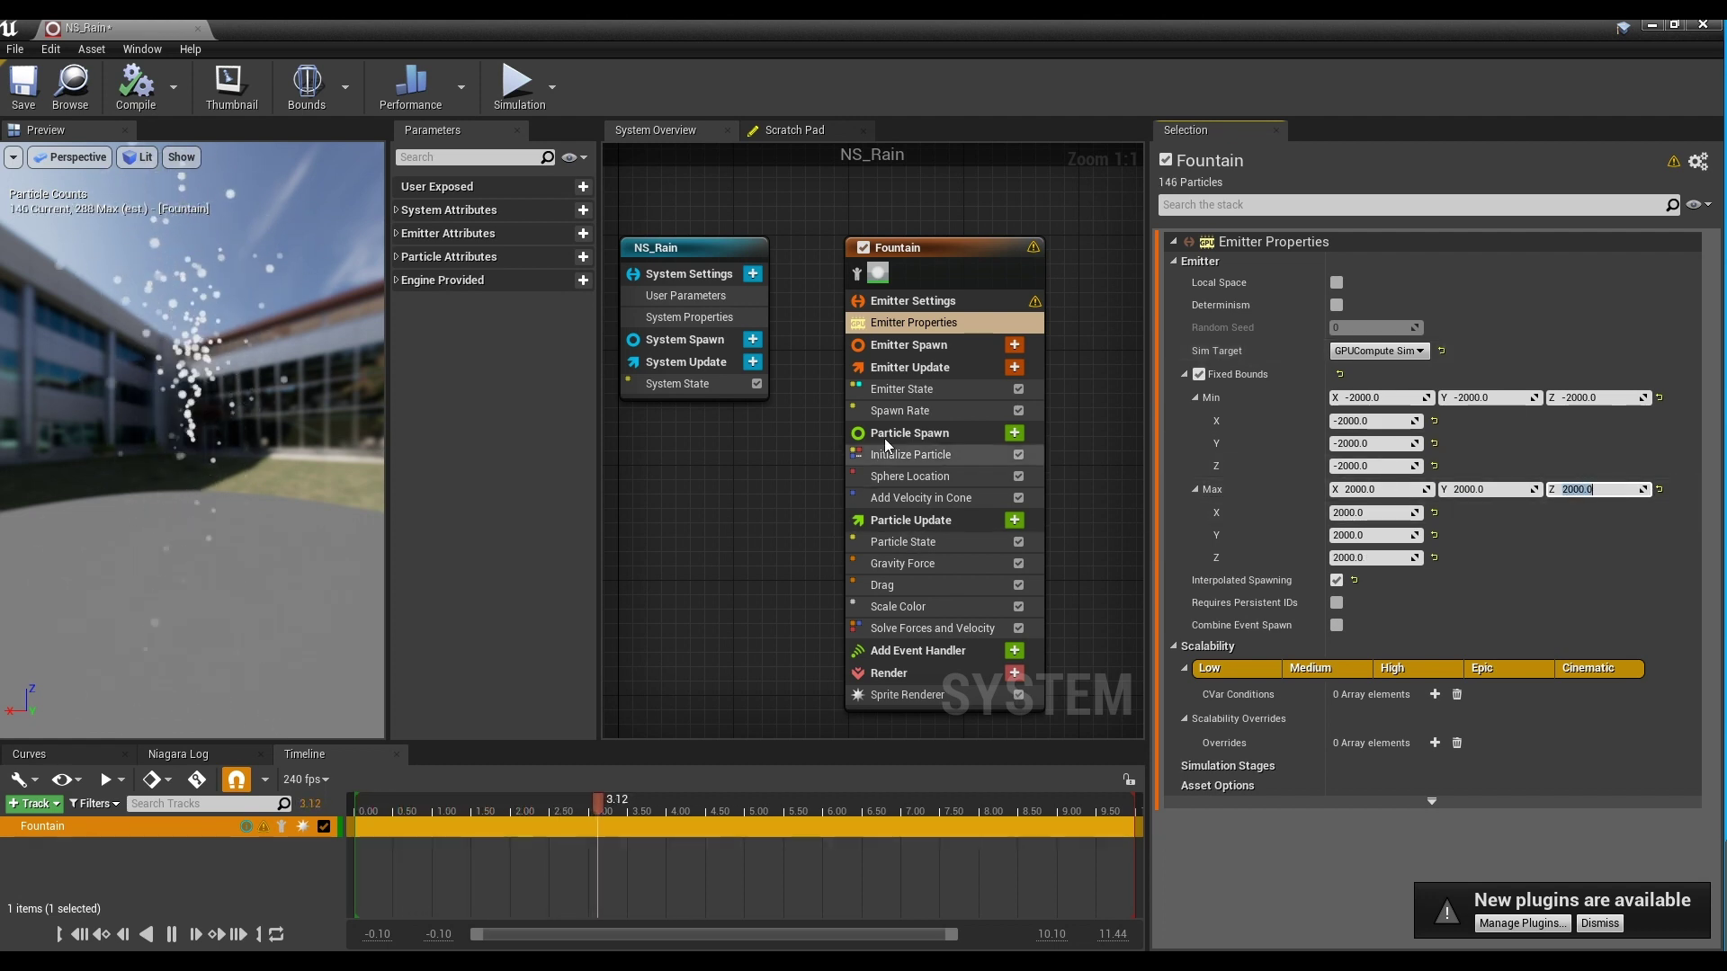
# In the Fountain emitter's Initialize Particle module, set Lifetime Min to 1.2 and Lifetime Max to 1.5
pyautogui.click(930, 389)
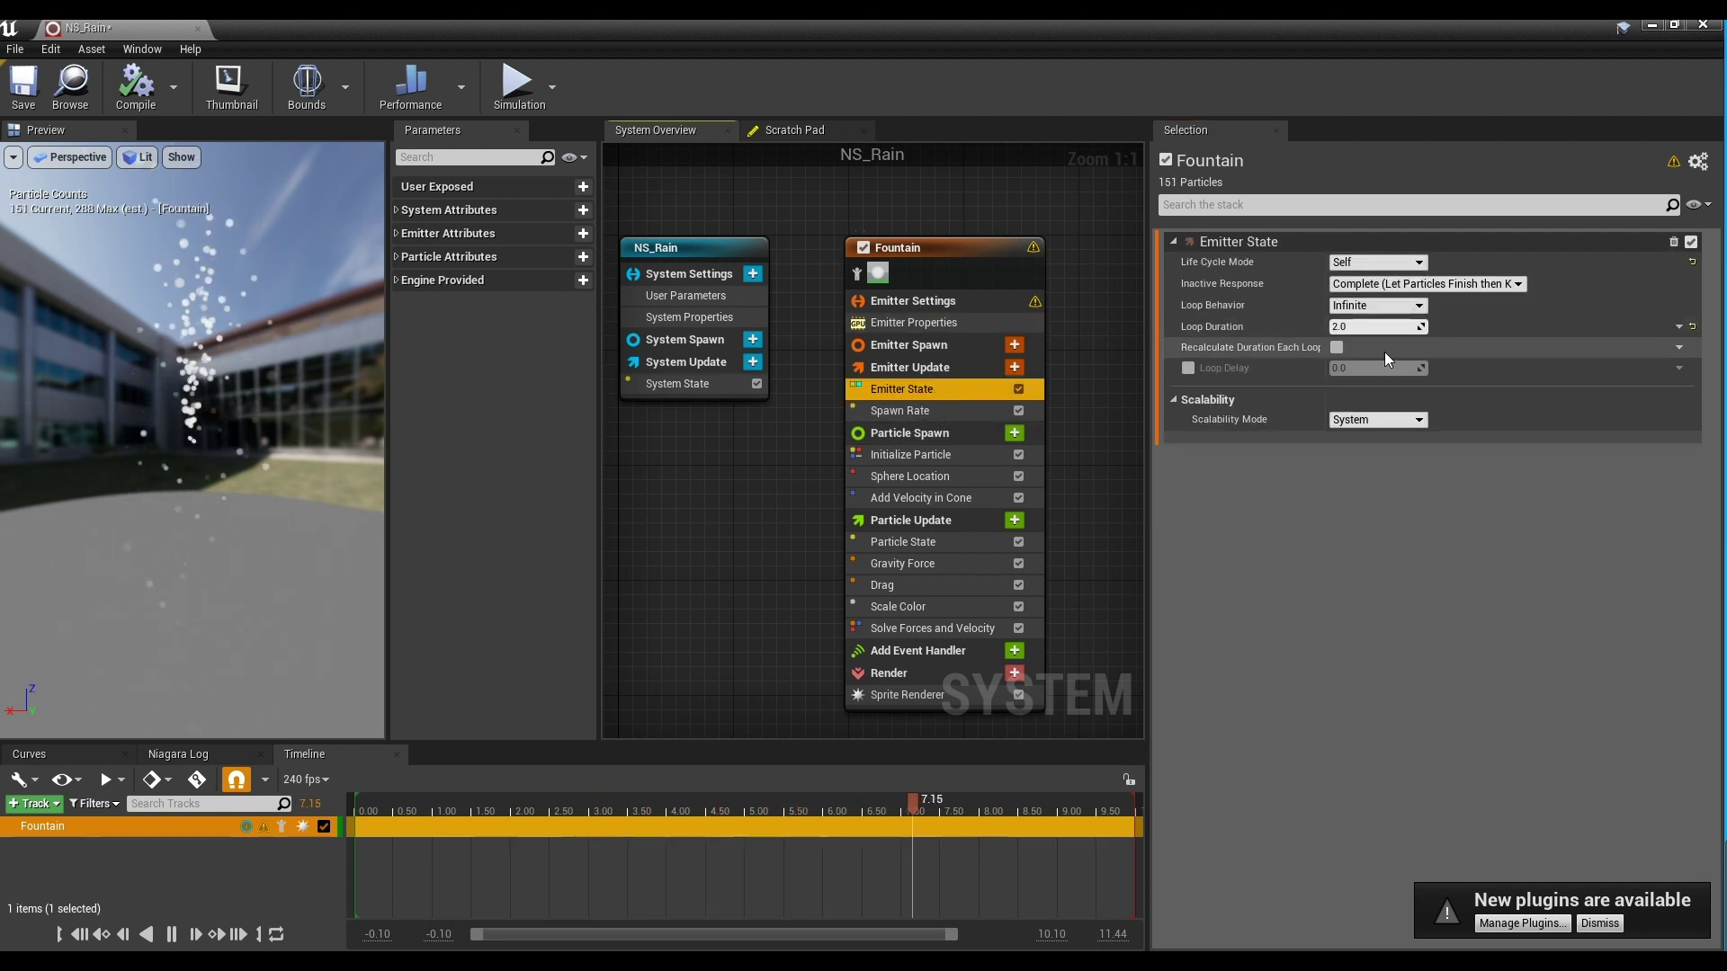
pyautogui.click(967, 411)
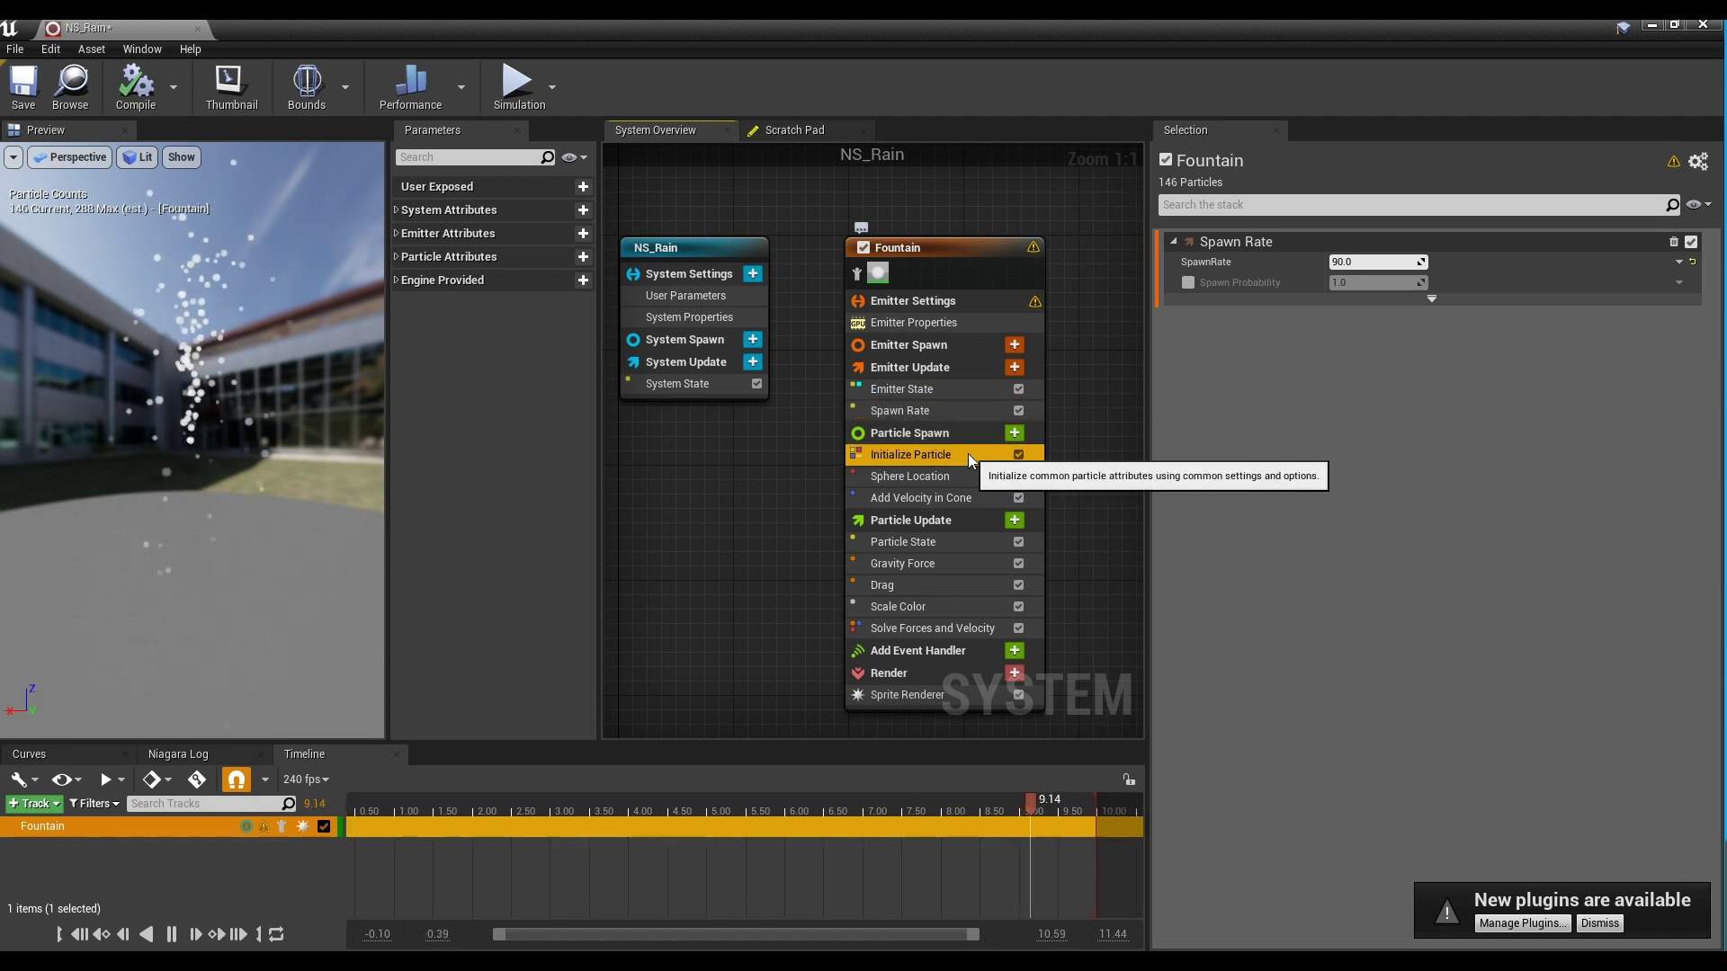
pyautogui.click(969, 454)
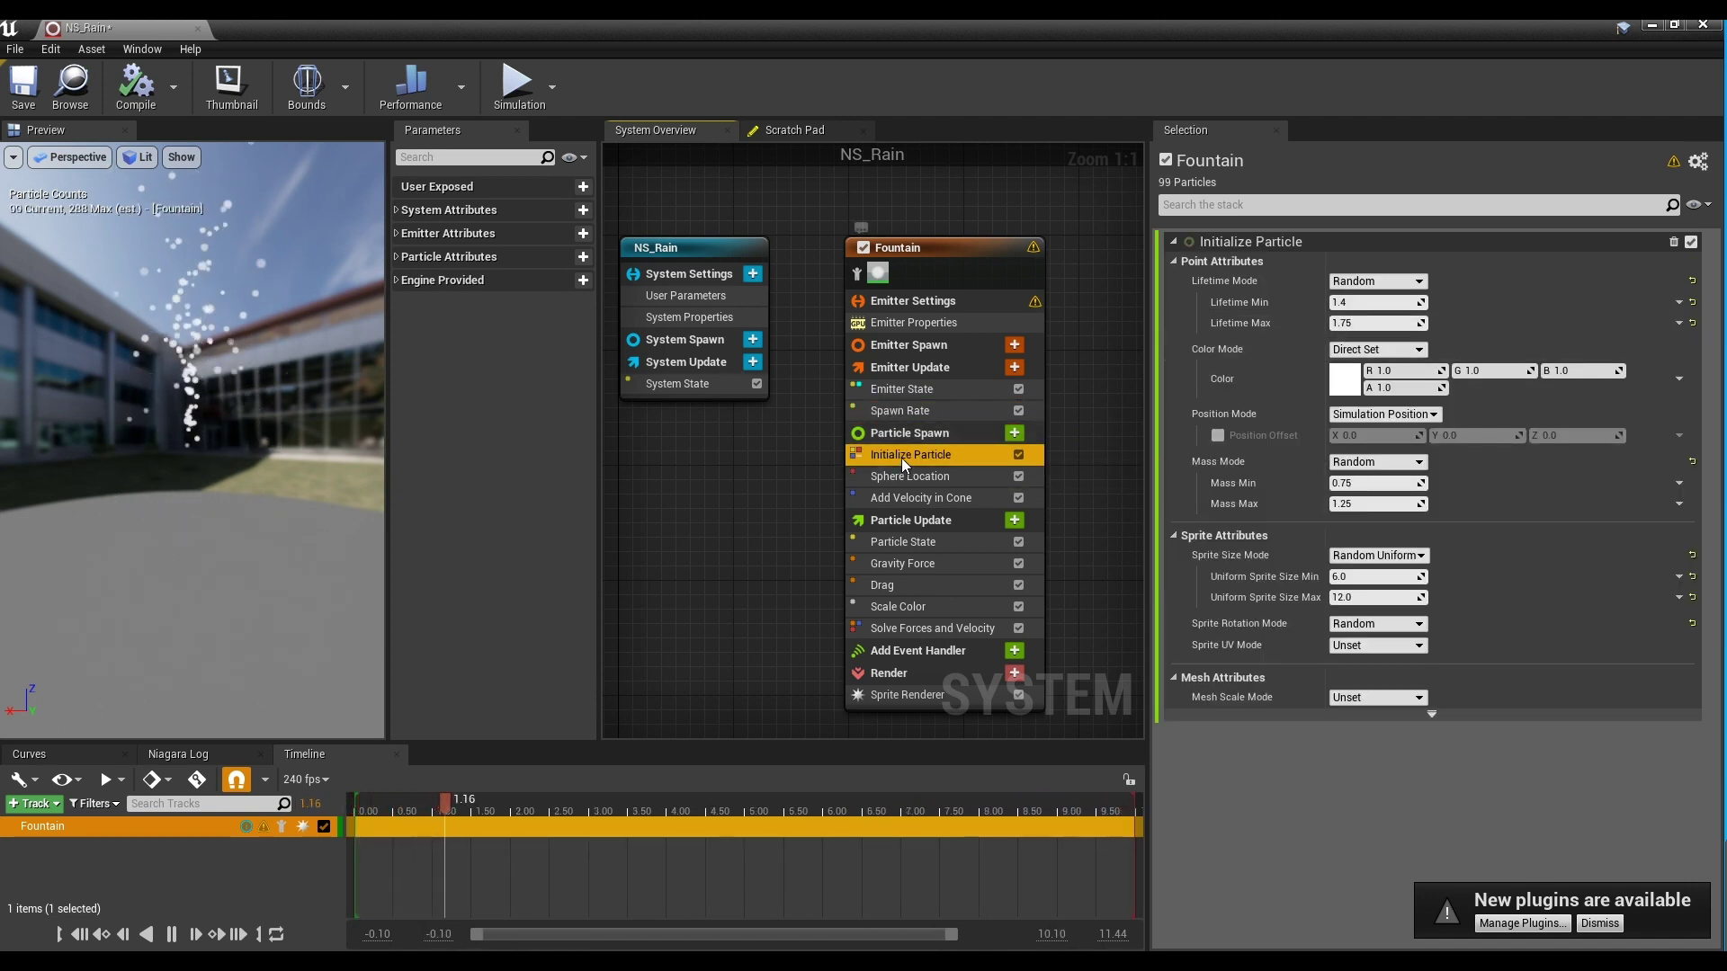
pyautogui.click(1369, 301)
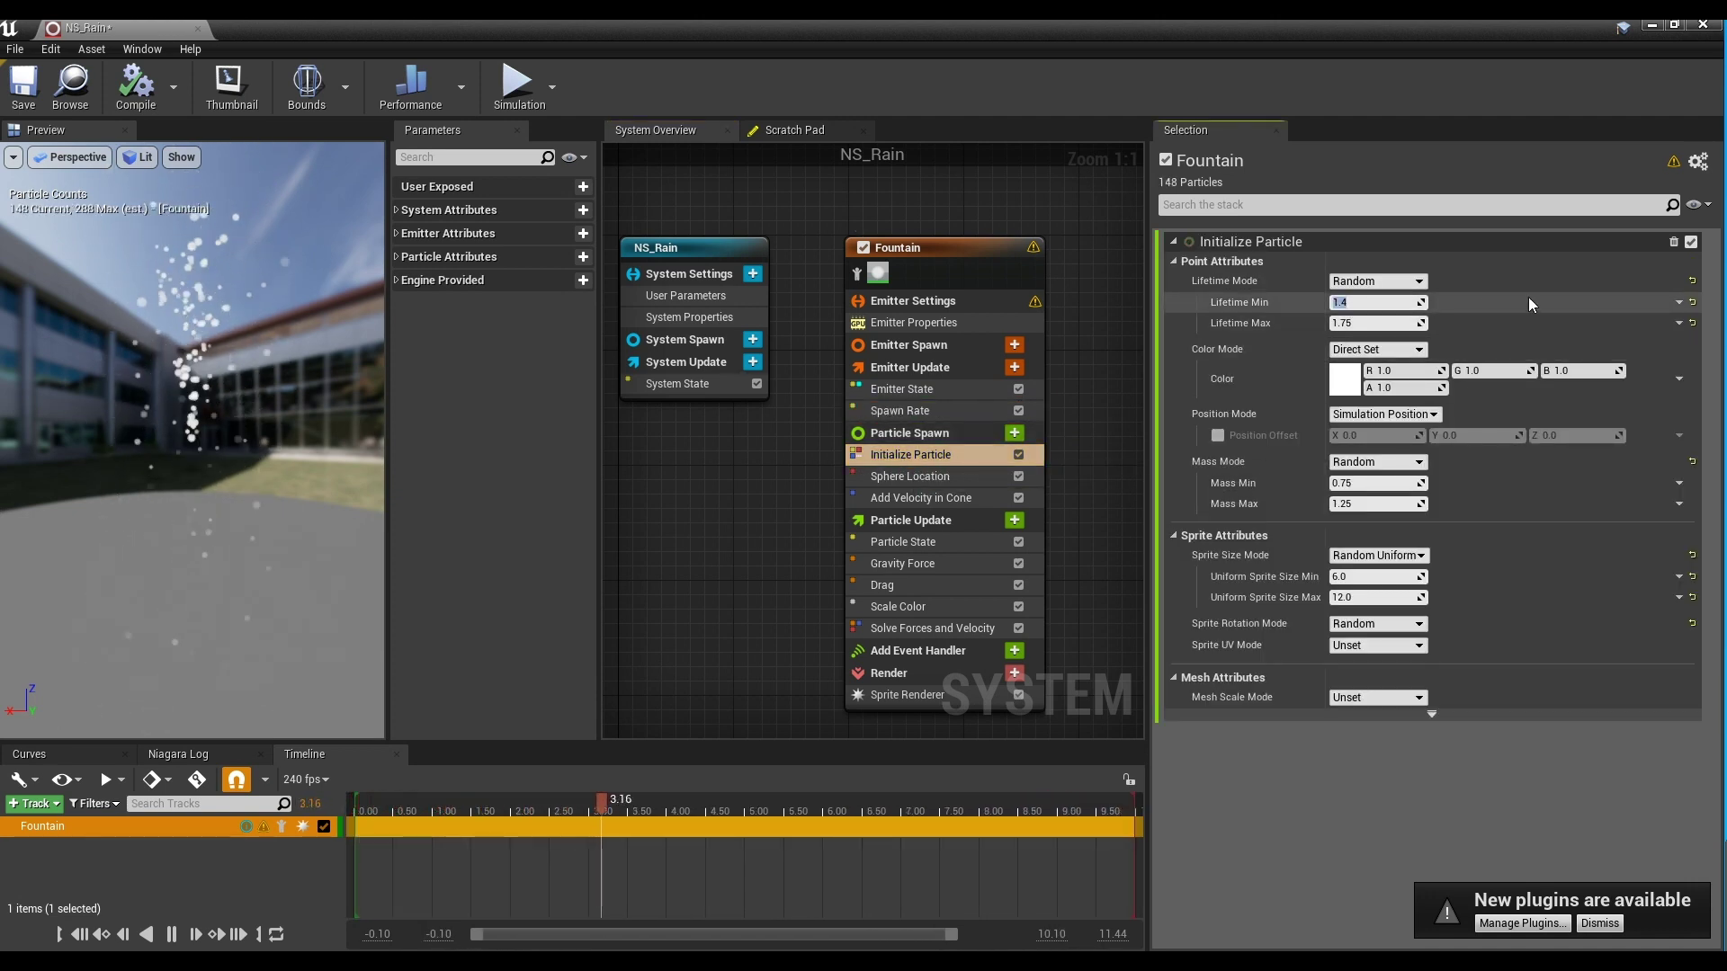
pyautogui.write('1.2')
pyautogui.press('Return')
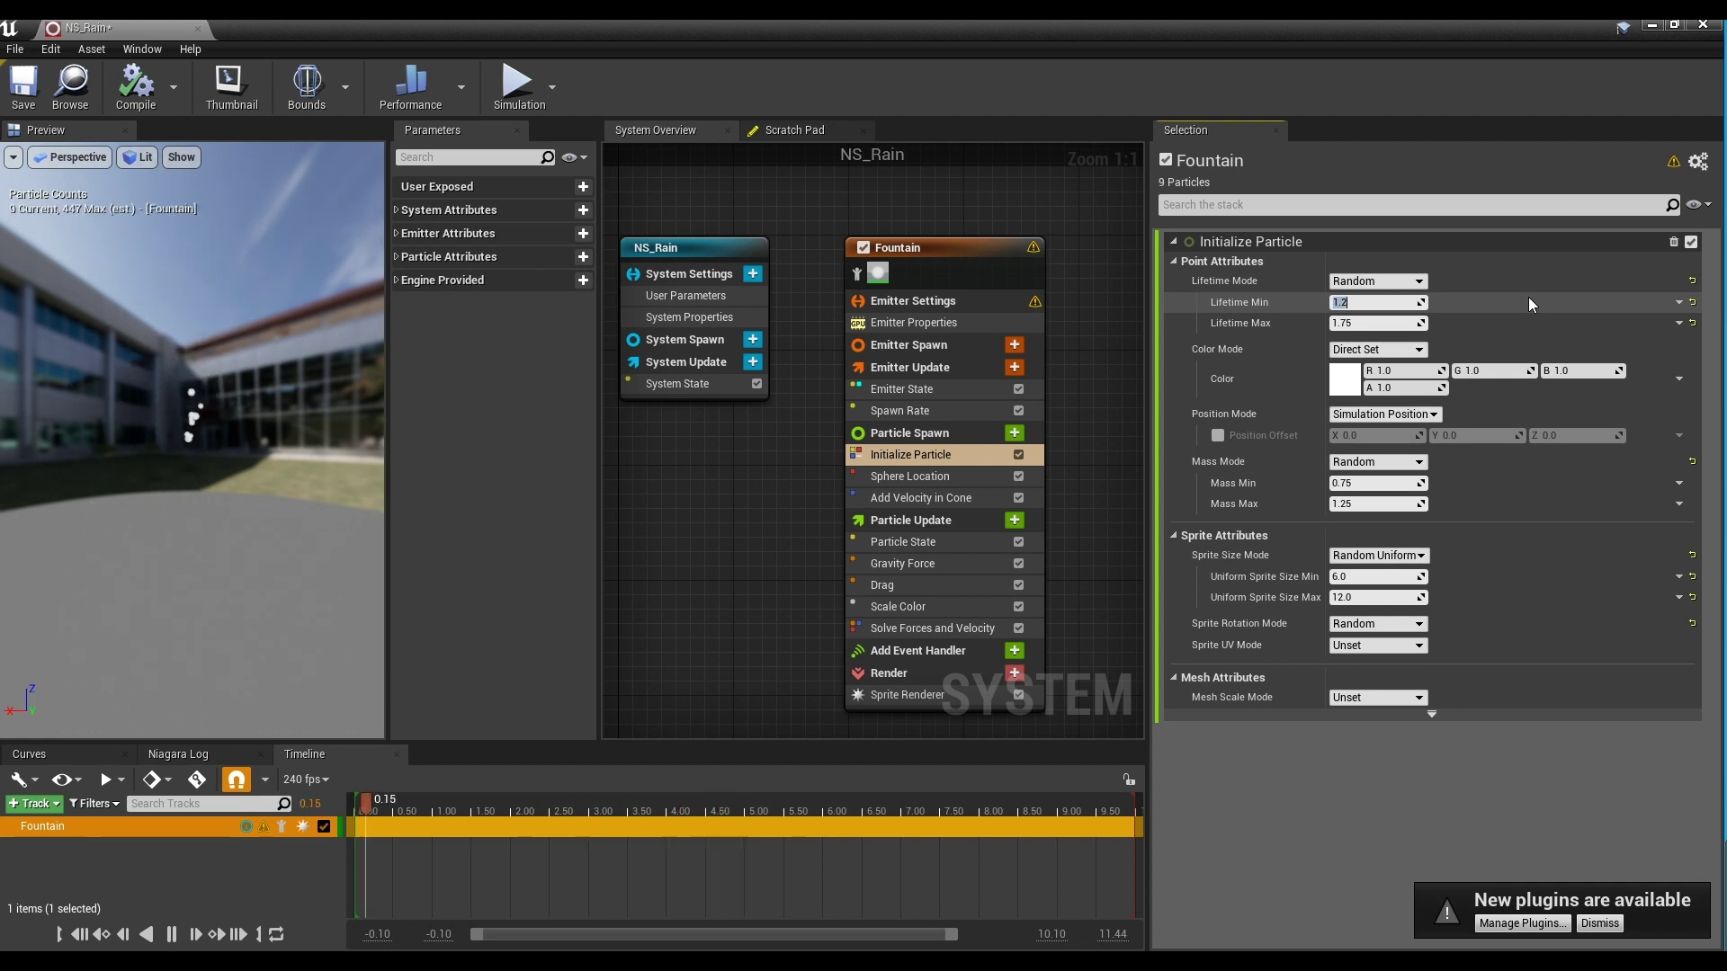
pyautogui.press('Tab')
pyautogui.write('1.5')
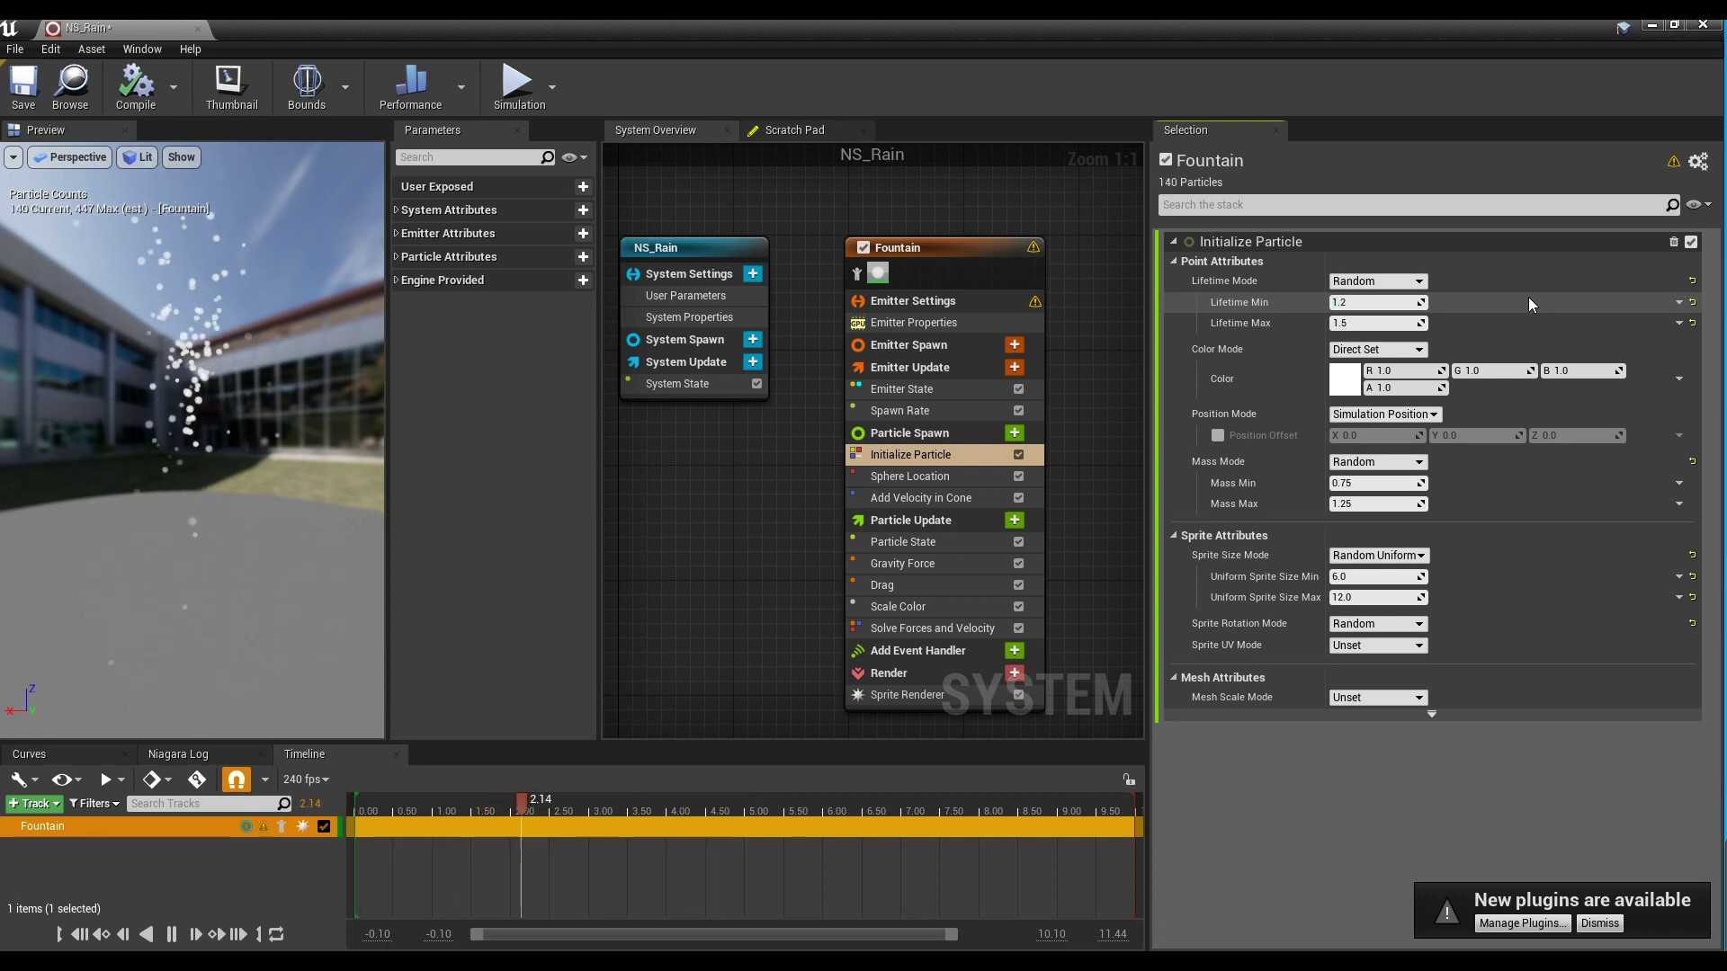
pyautogui.press('Return')
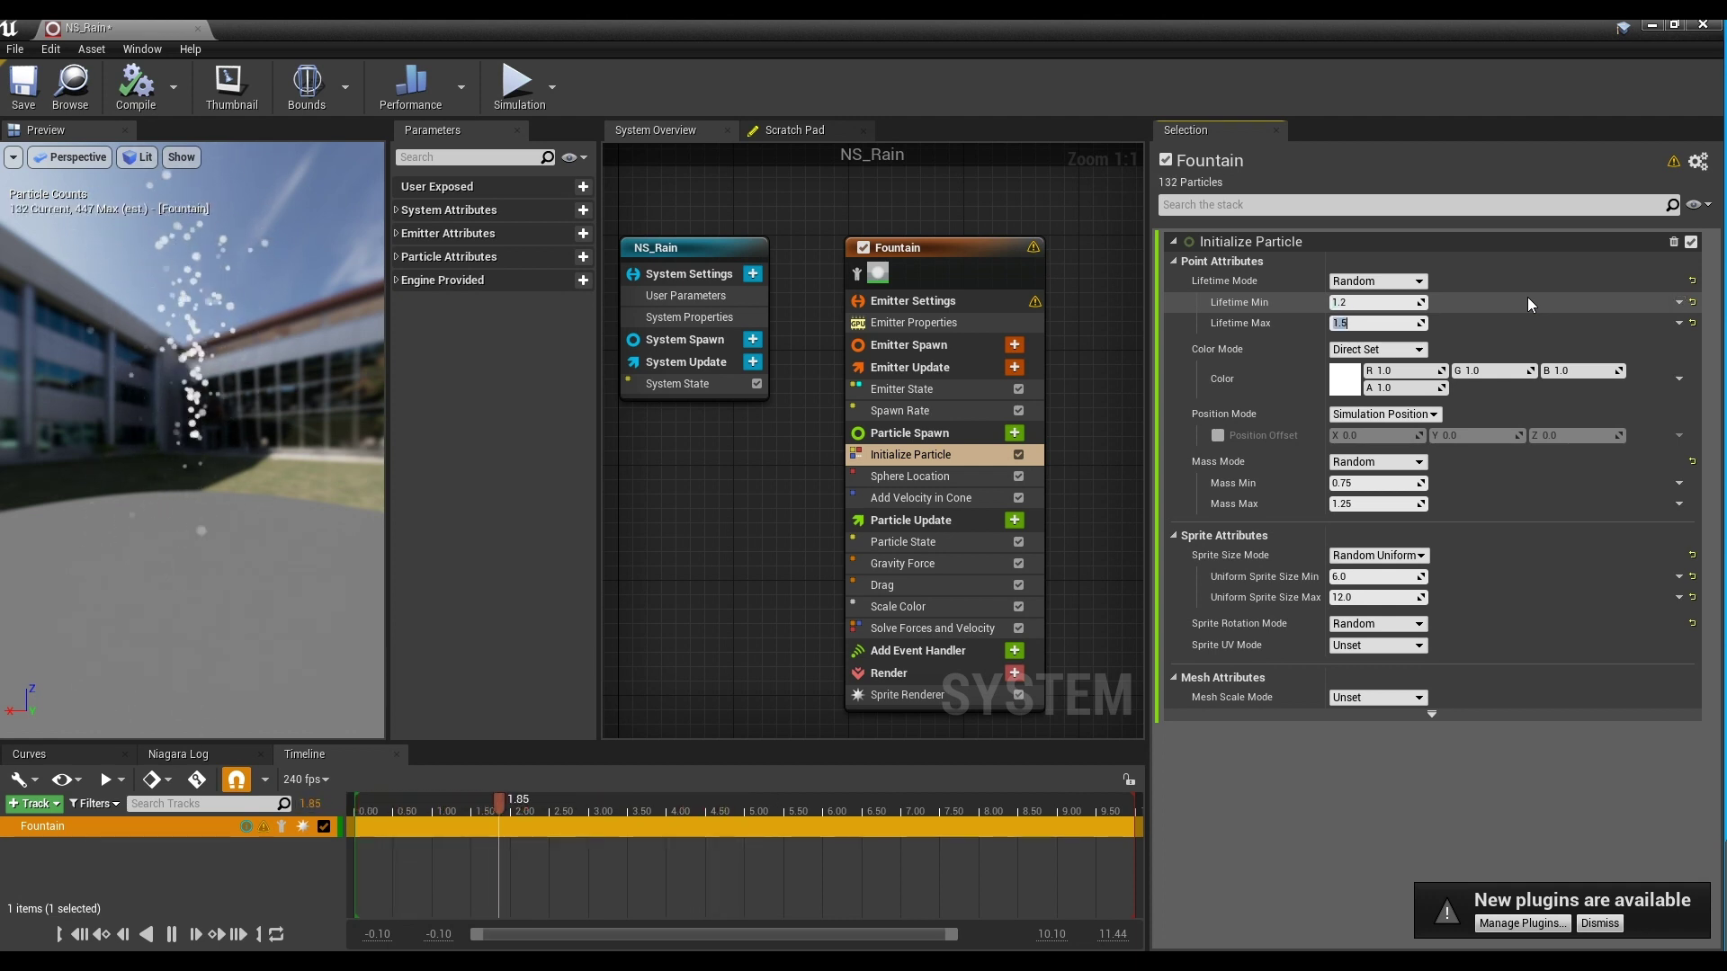
# Delete the Add Velocity in Cone and Sphere Location modules from the Fountain emitter's Particle Spawn group
pyautogui.click(955, 483)
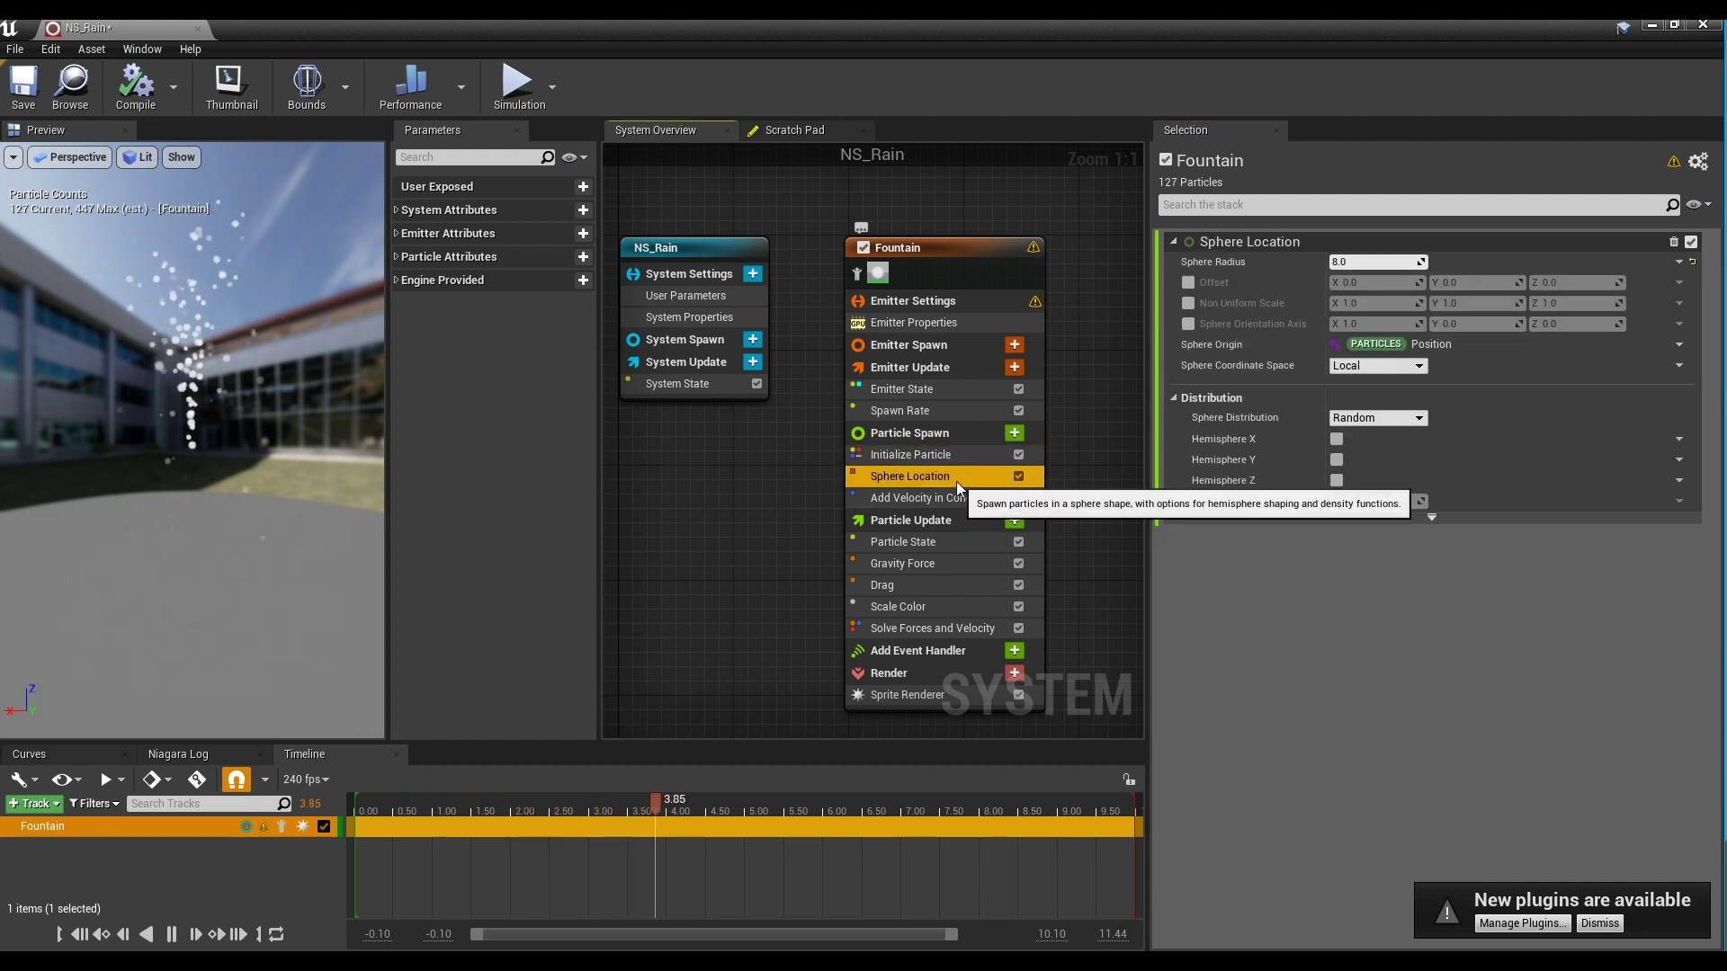
pyautogui.click(969, 498)
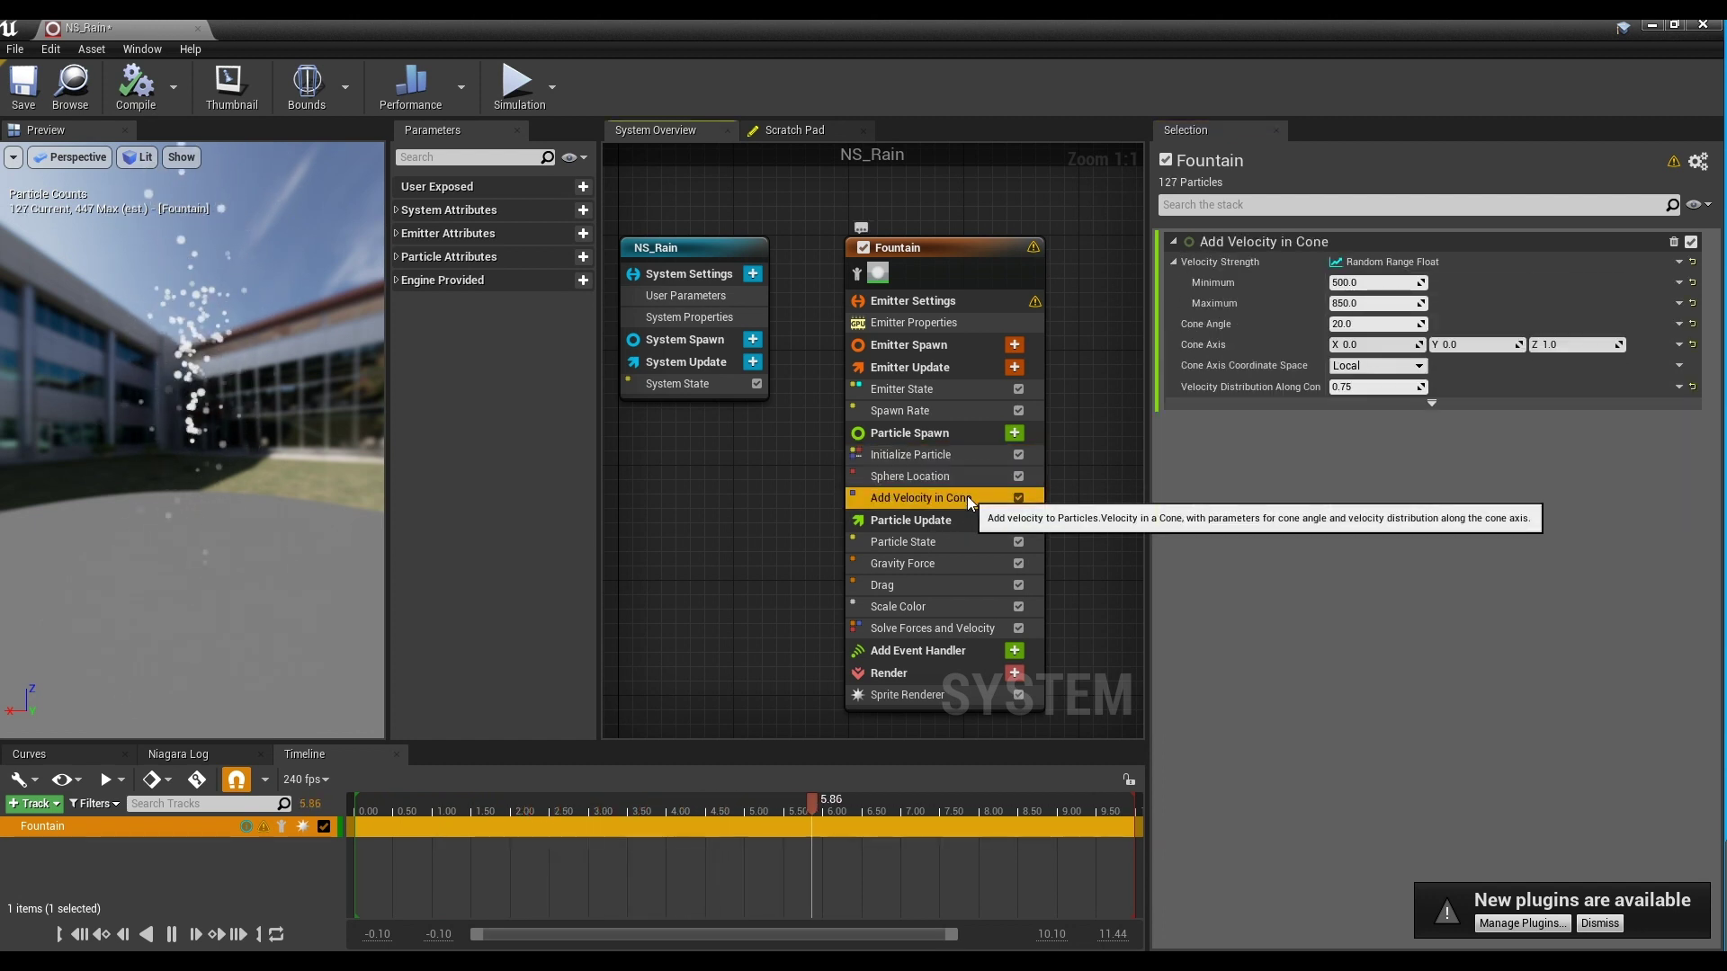
pyautogui.press('Delete')
pyautogui.click(953, 477)
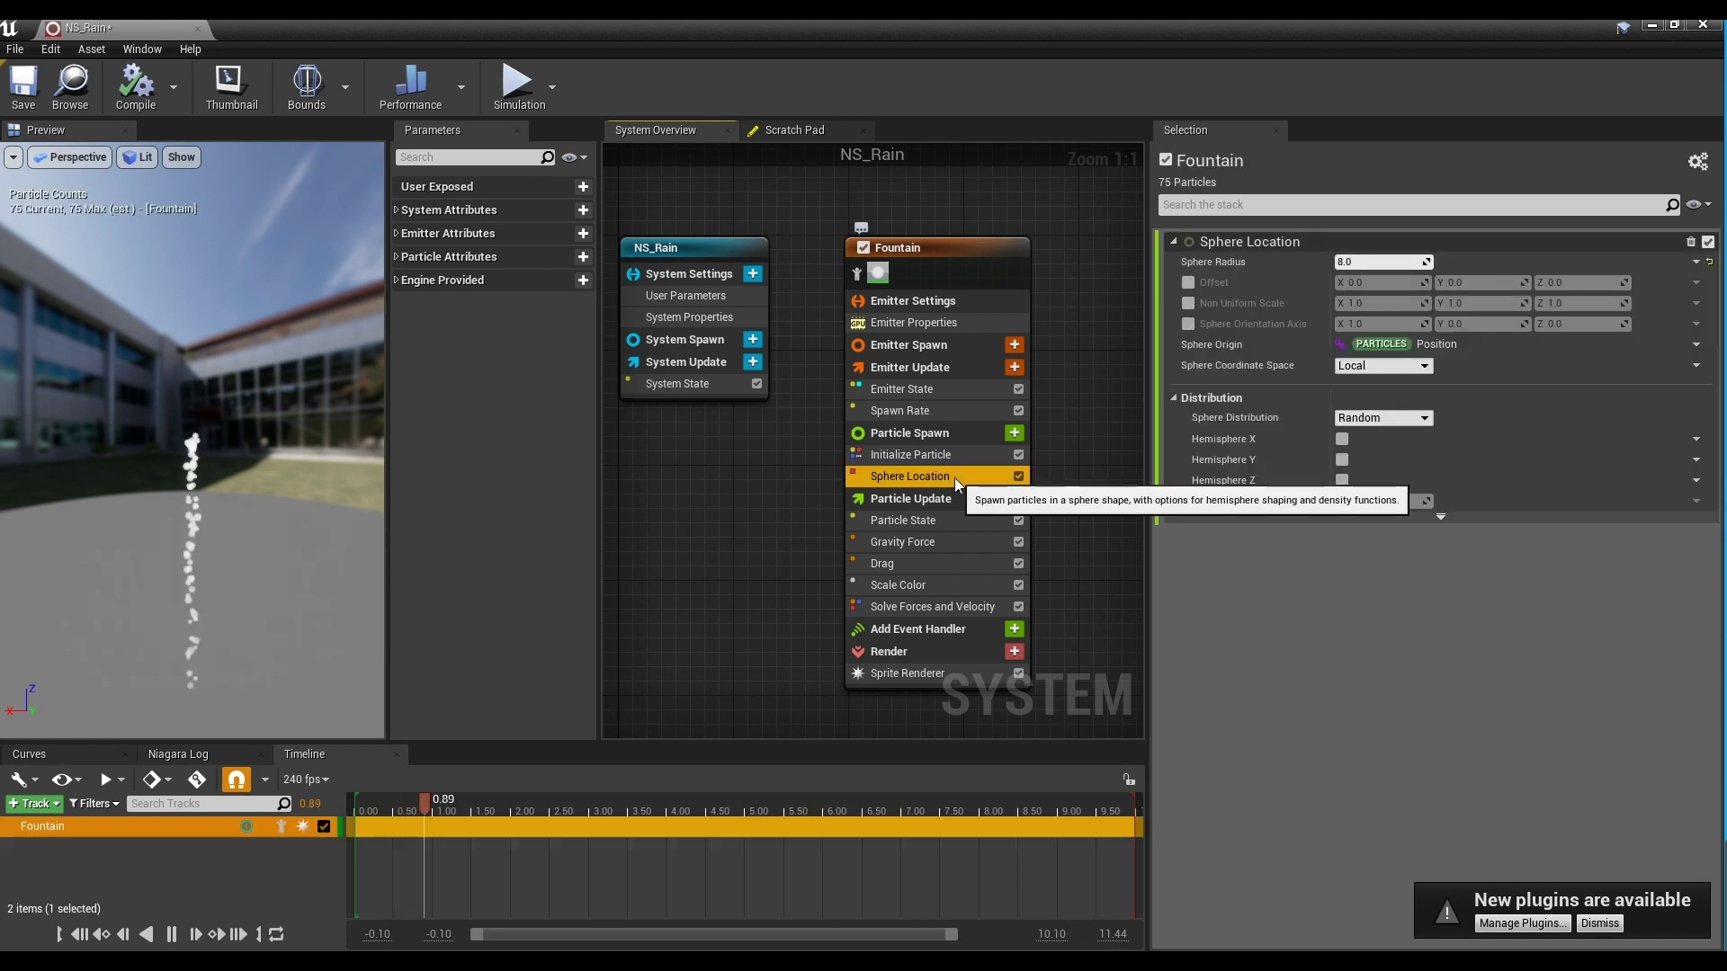
pyautogui.press('Delete')
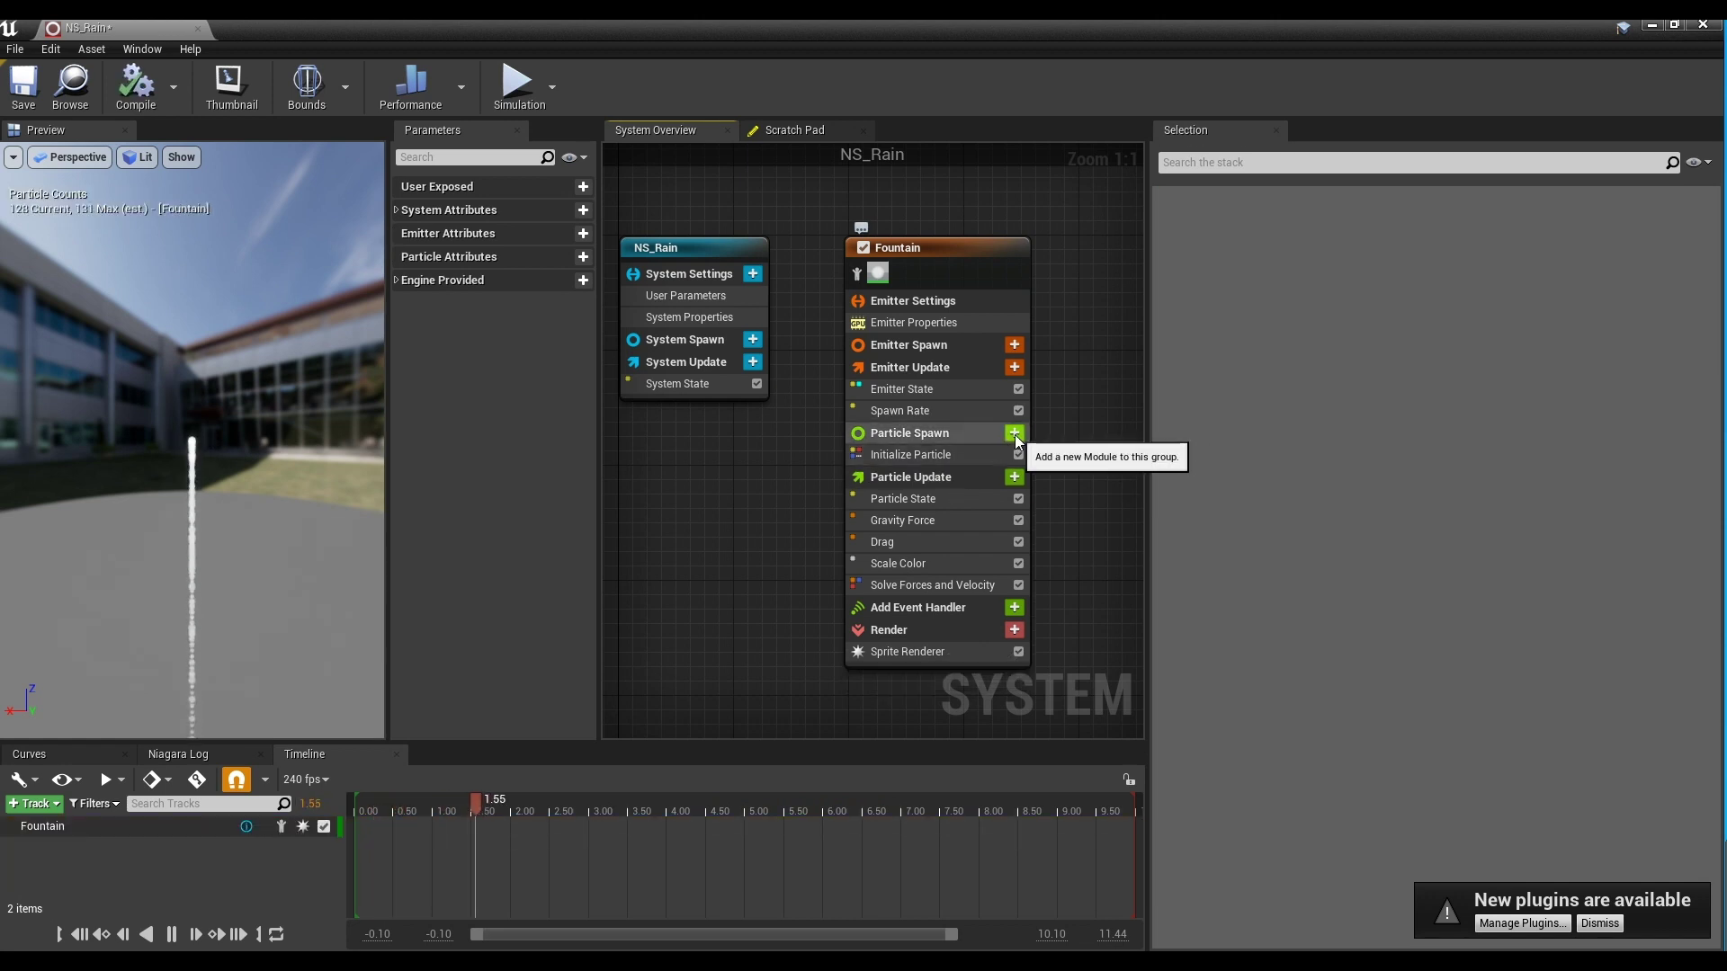
# Add a Box Location module to the Fountain emitter's Particle Spawn group
pyautogui.click(1014, 434)
pyautogui.write('b')
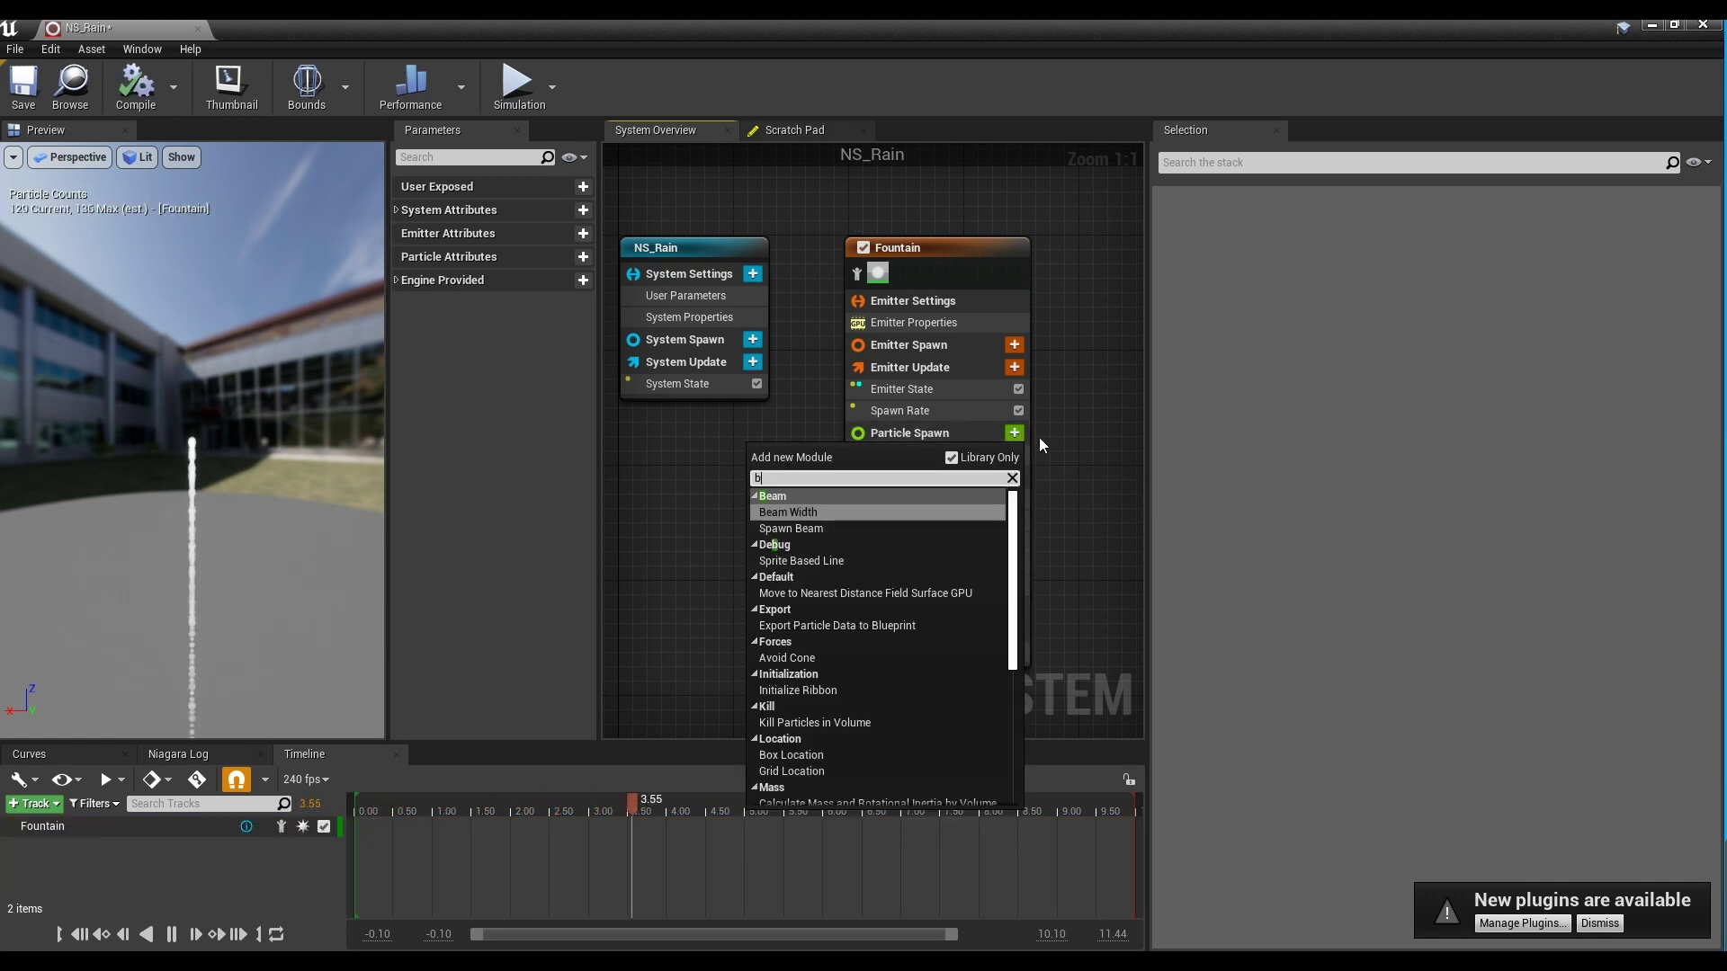
pyautogui.write('ox')
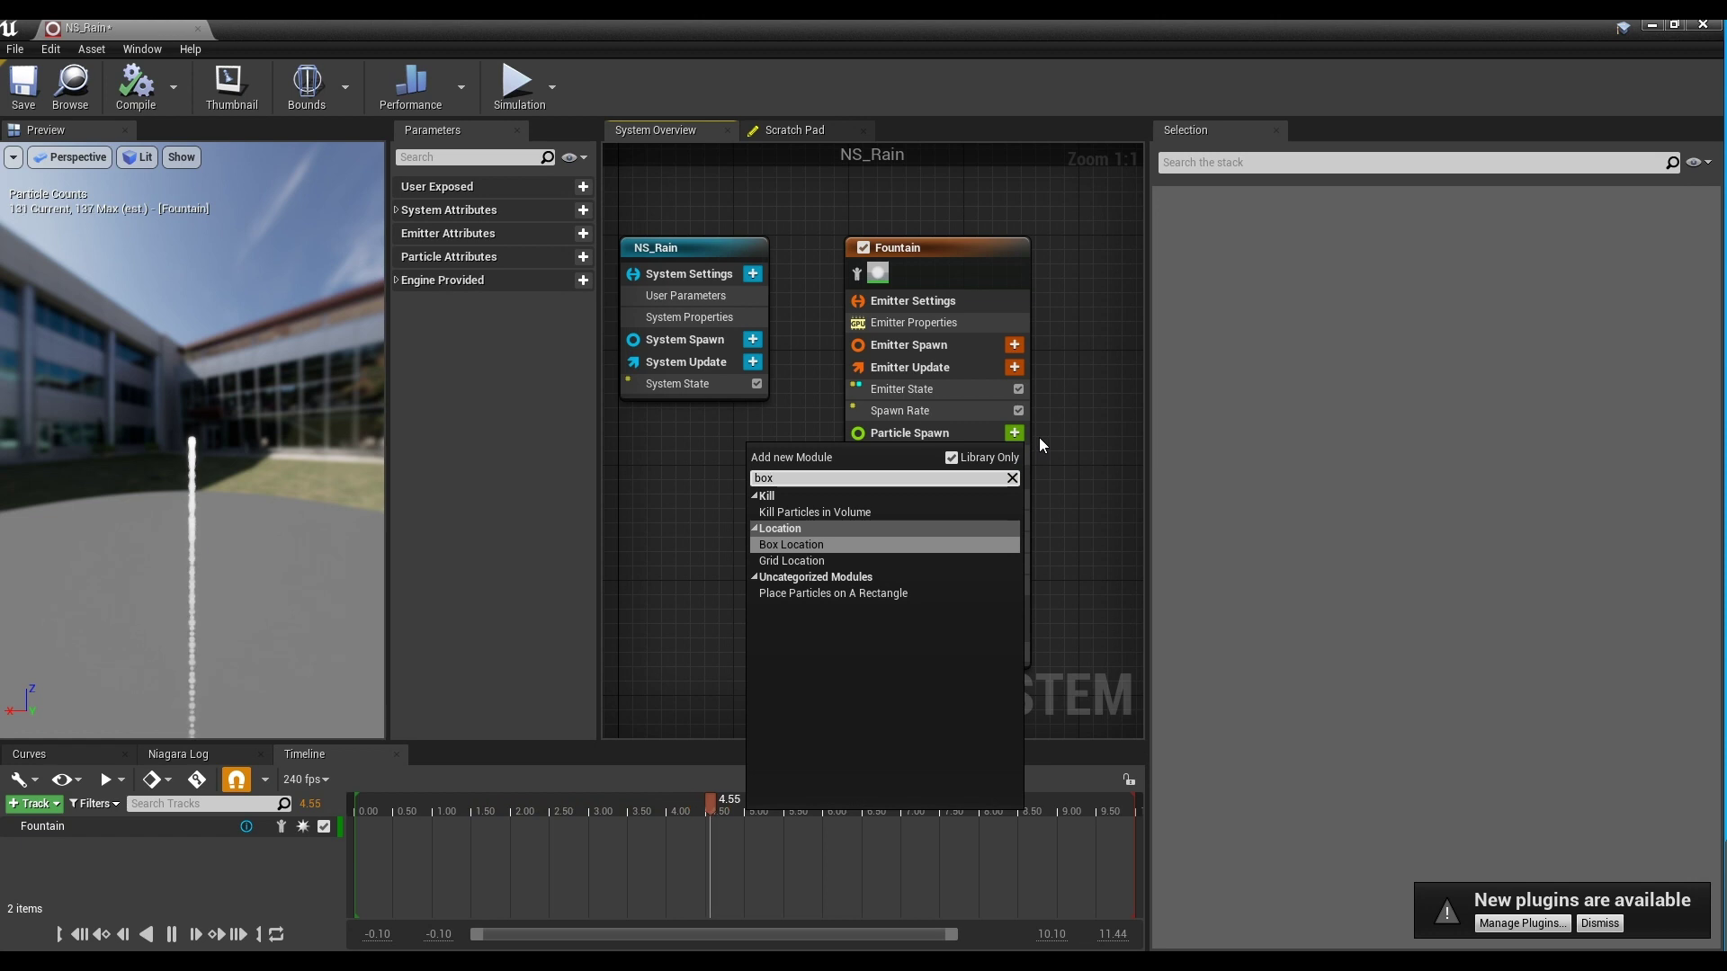
pyautogui.click(930, 554)
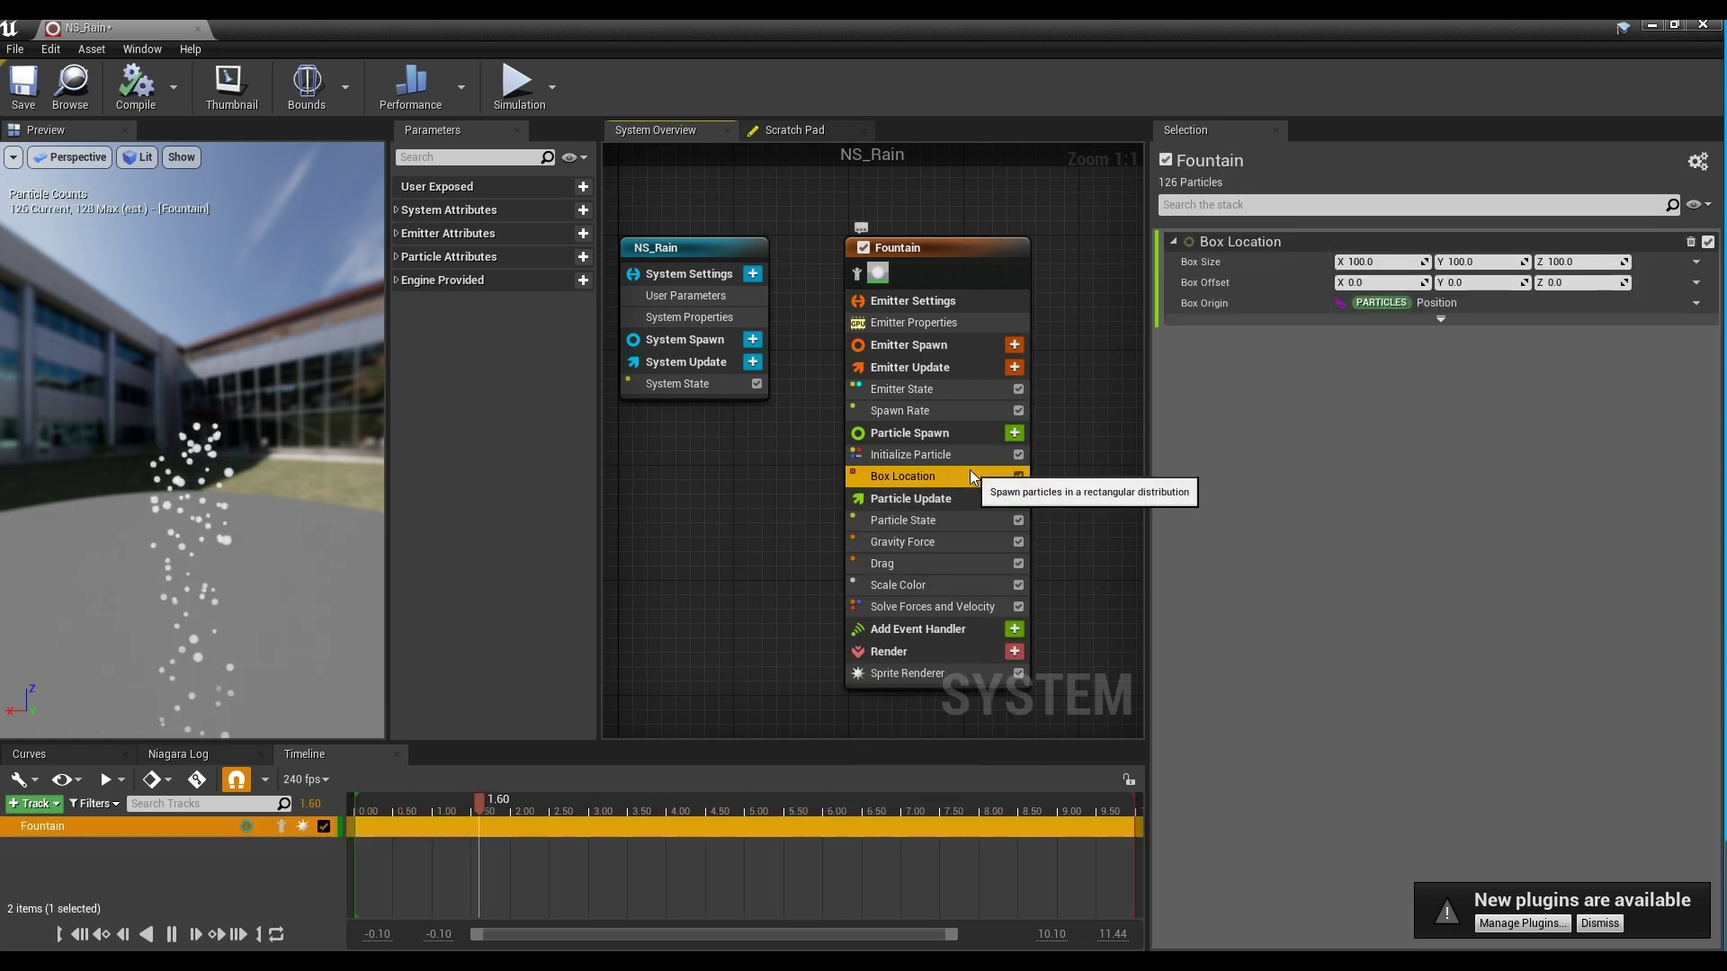
# Set the Box Location module's Box Size to X 4000, Y 4000 and Z 1000
pyautogui.click(1376, 262)
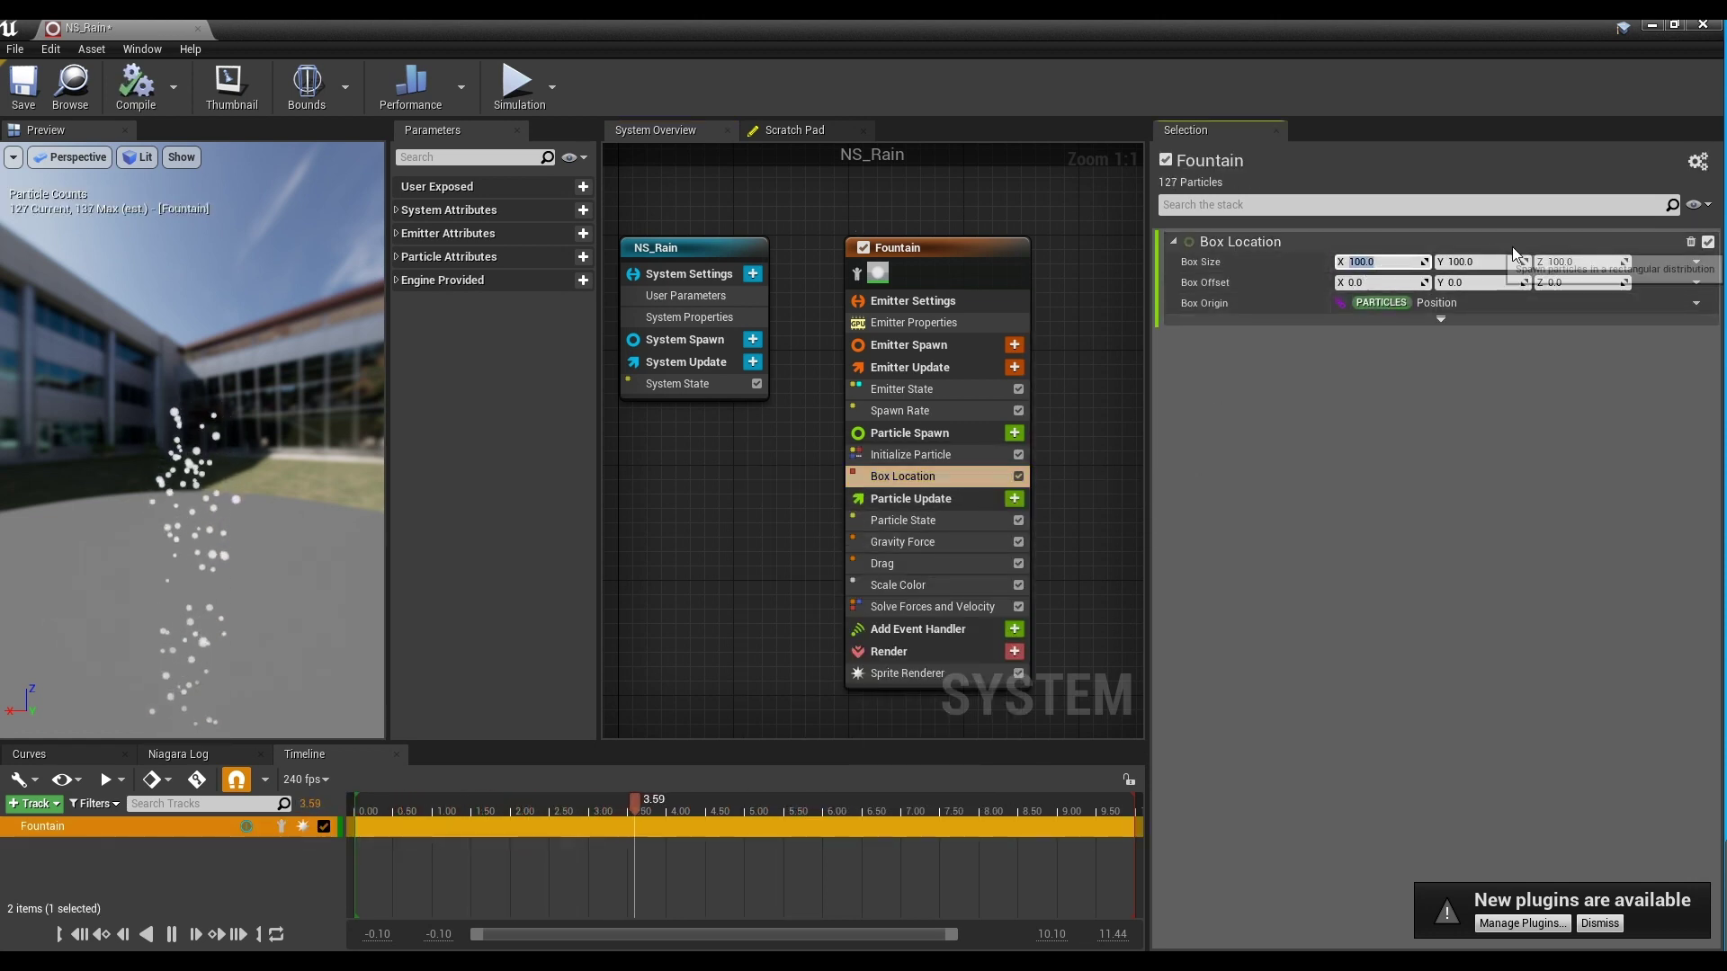
pyautogui.write('4000')
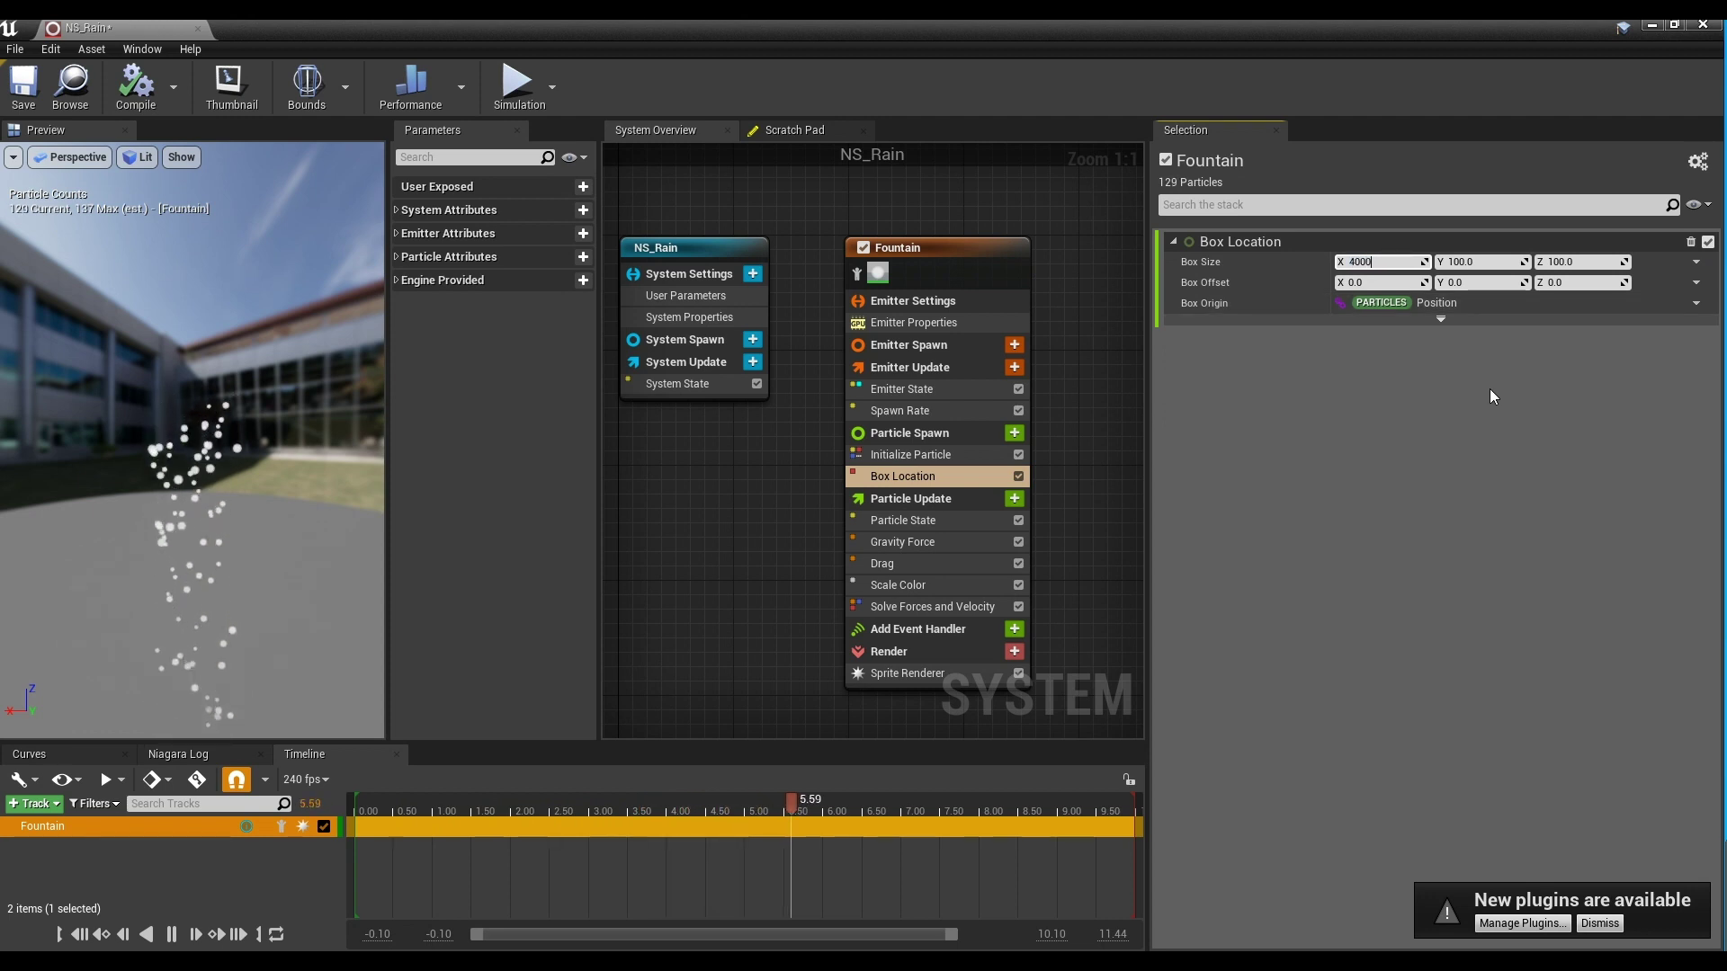
pyautogui.press('Tab')
pyautogui.write('4000')
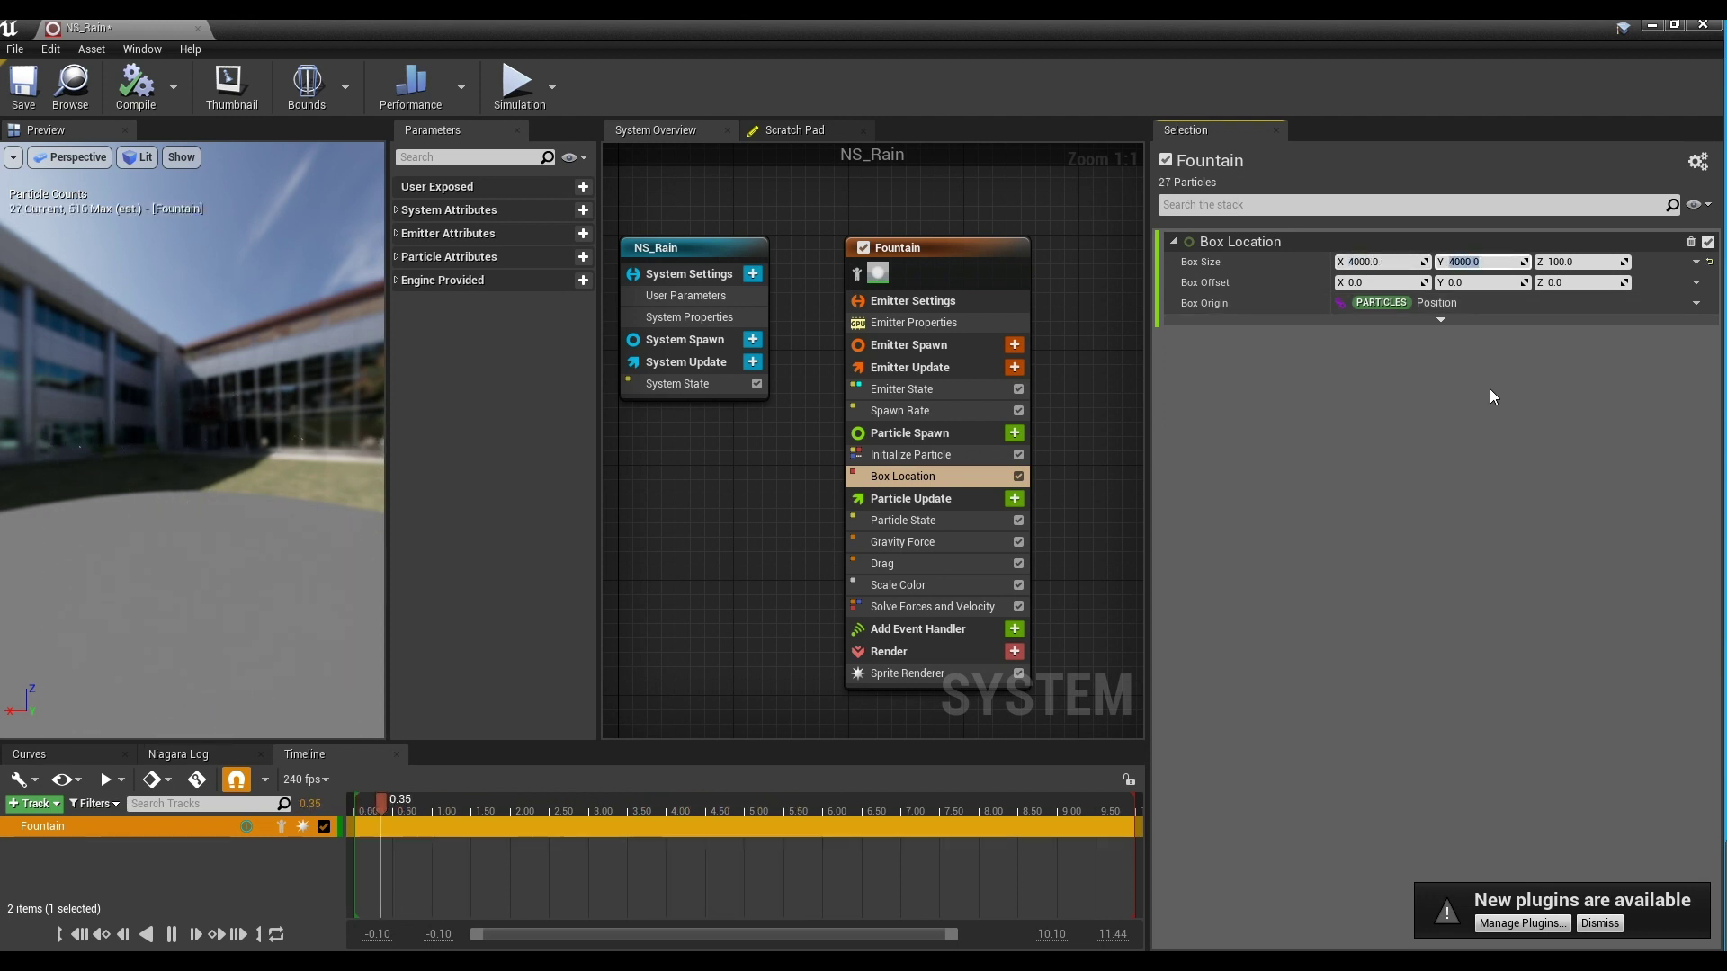
pyautogui.press('Tab')
pyautogui.write('1000')
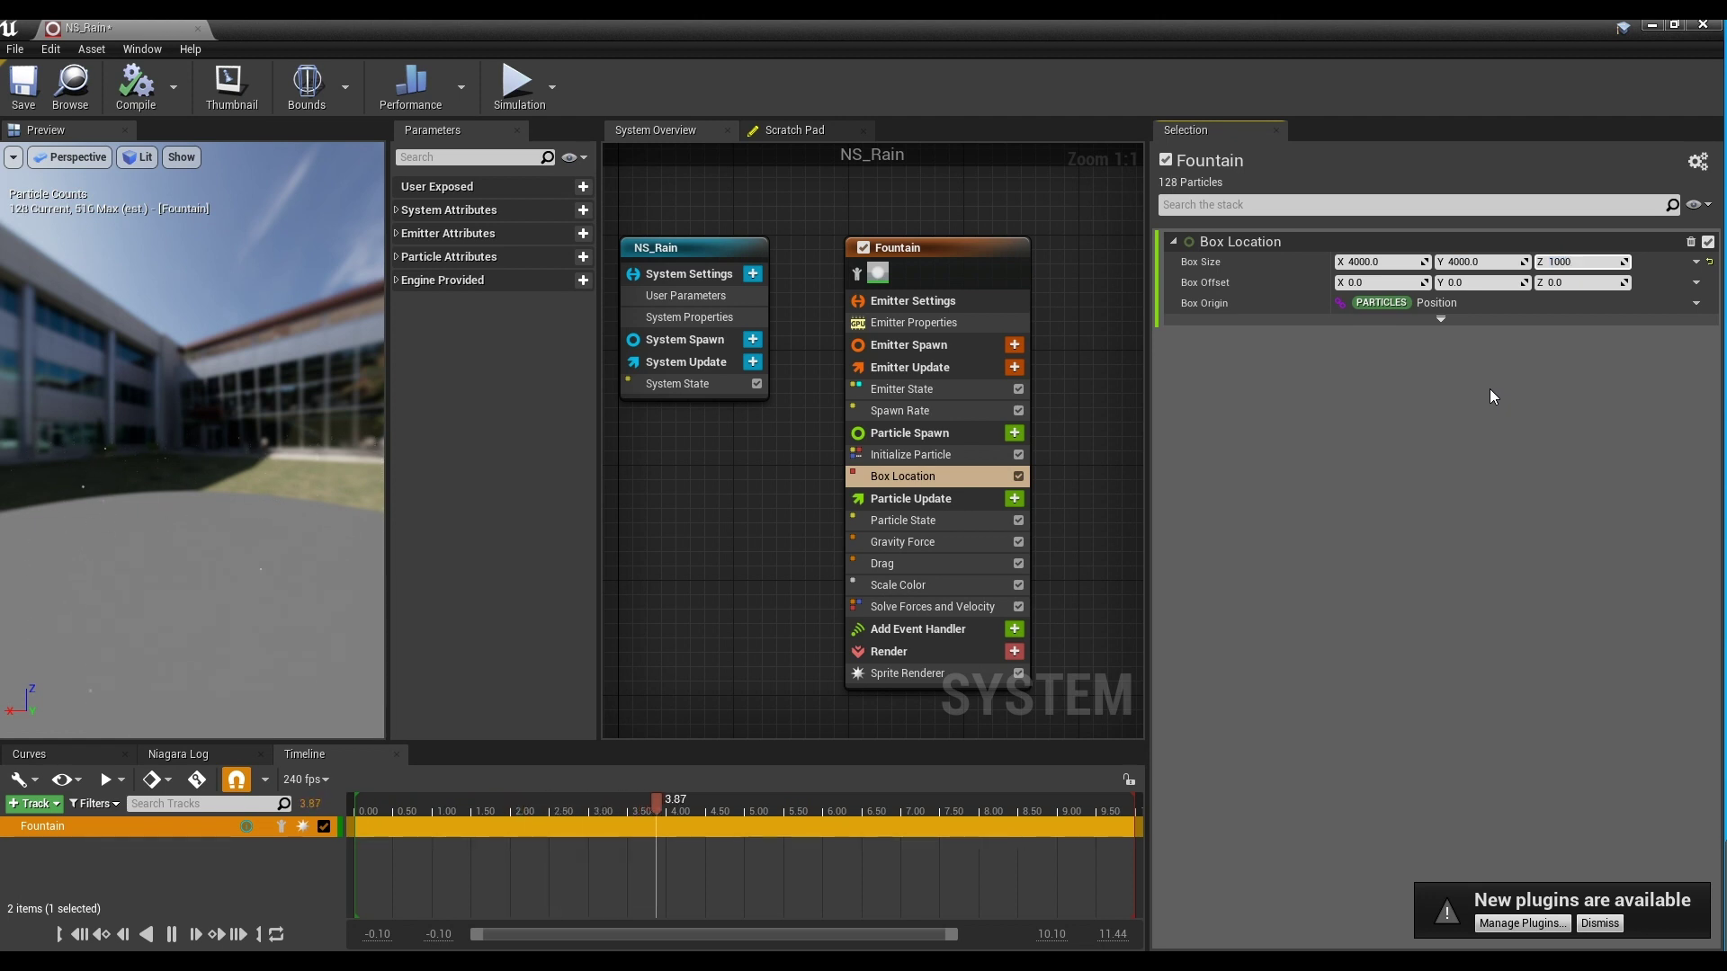
pyautogui.press('Return')
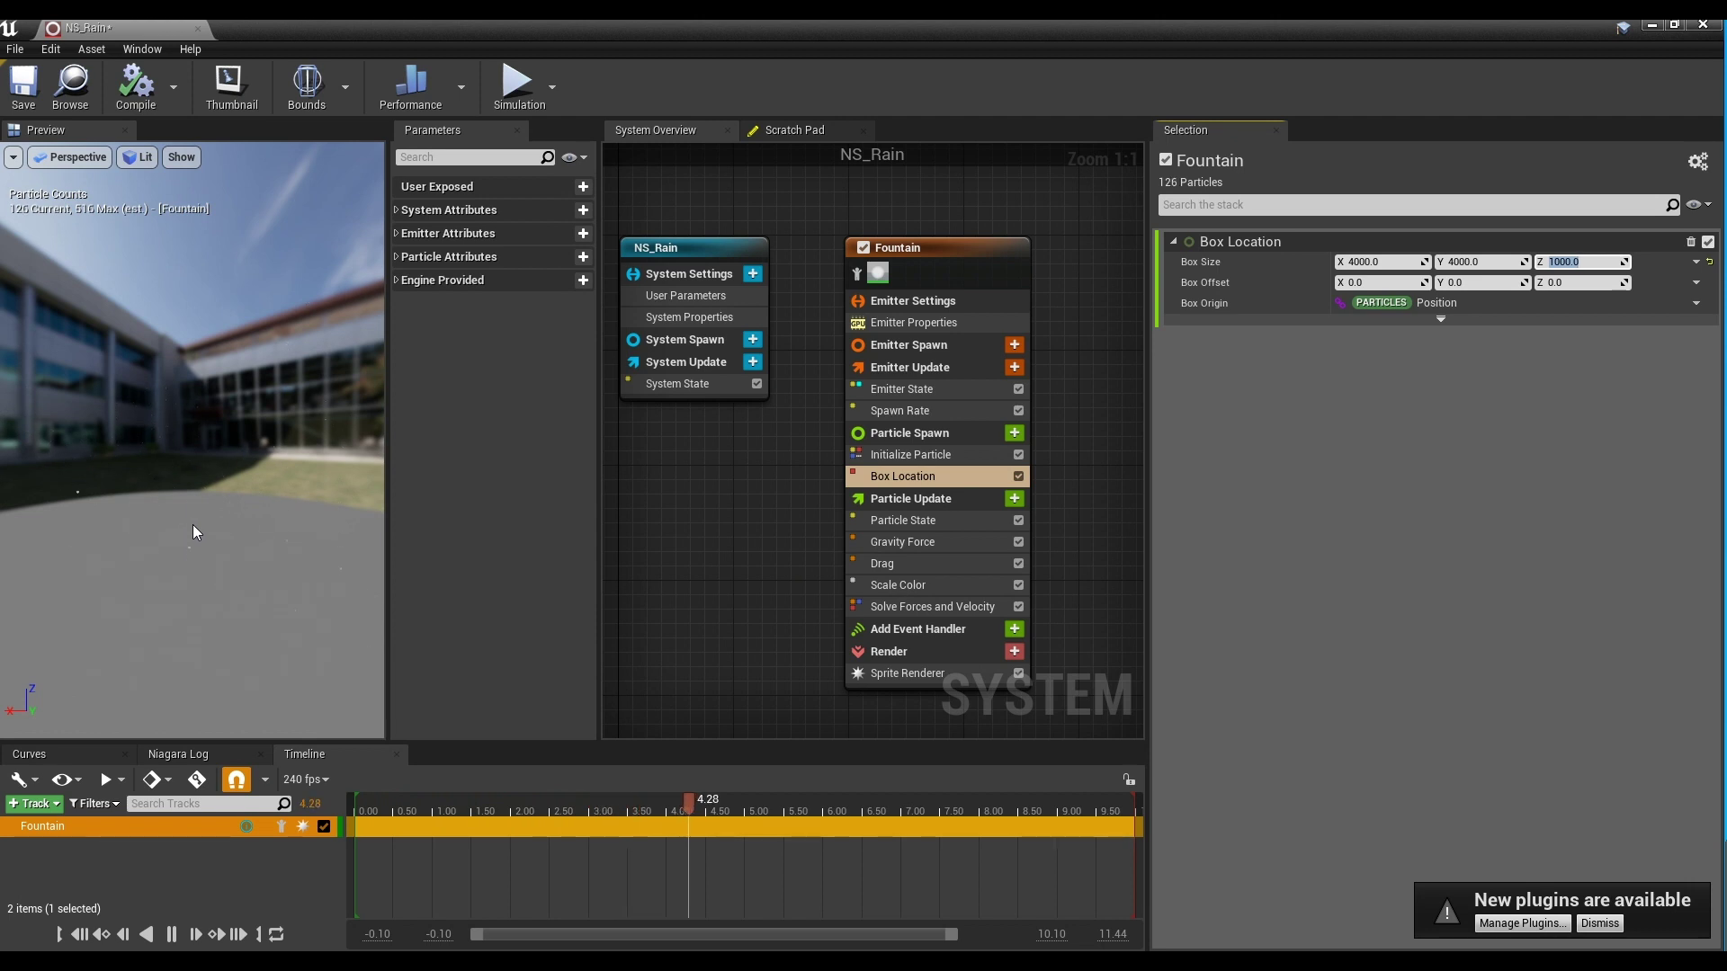
# Set the SpawnRate value of the Fountain emitter's Spawn Rate module to 10000
pyautogui.click(919, 414)
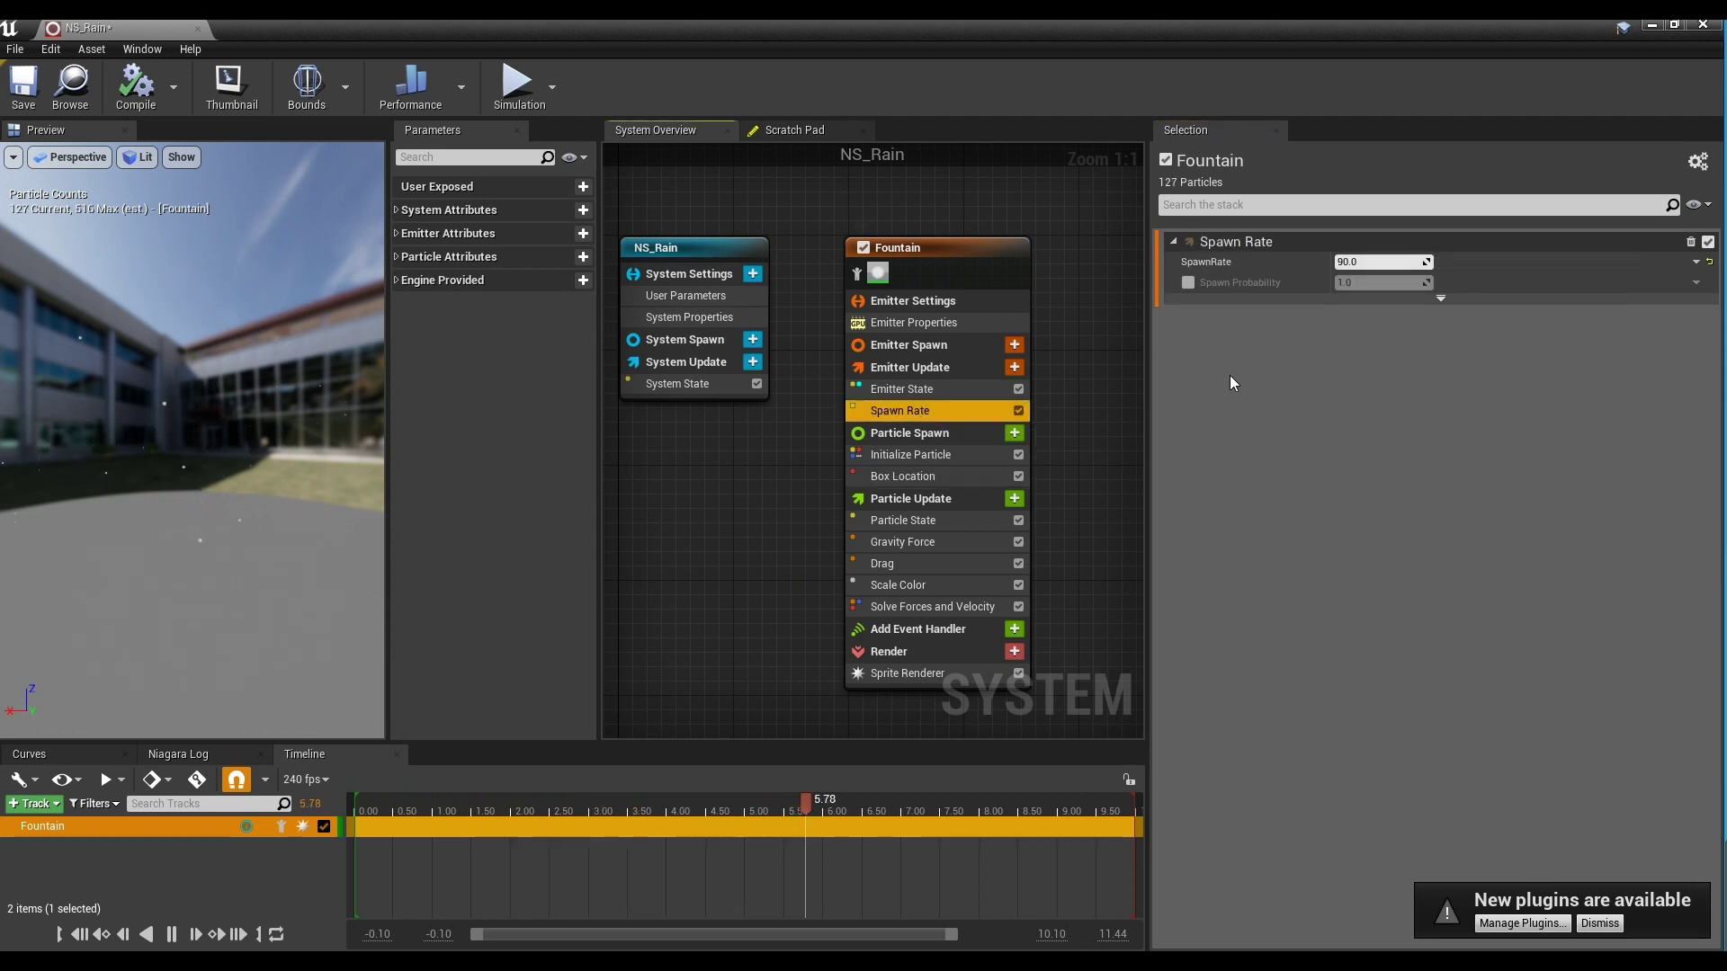
pyautogui.click(1394, 263)
pyautogui.write('10000')
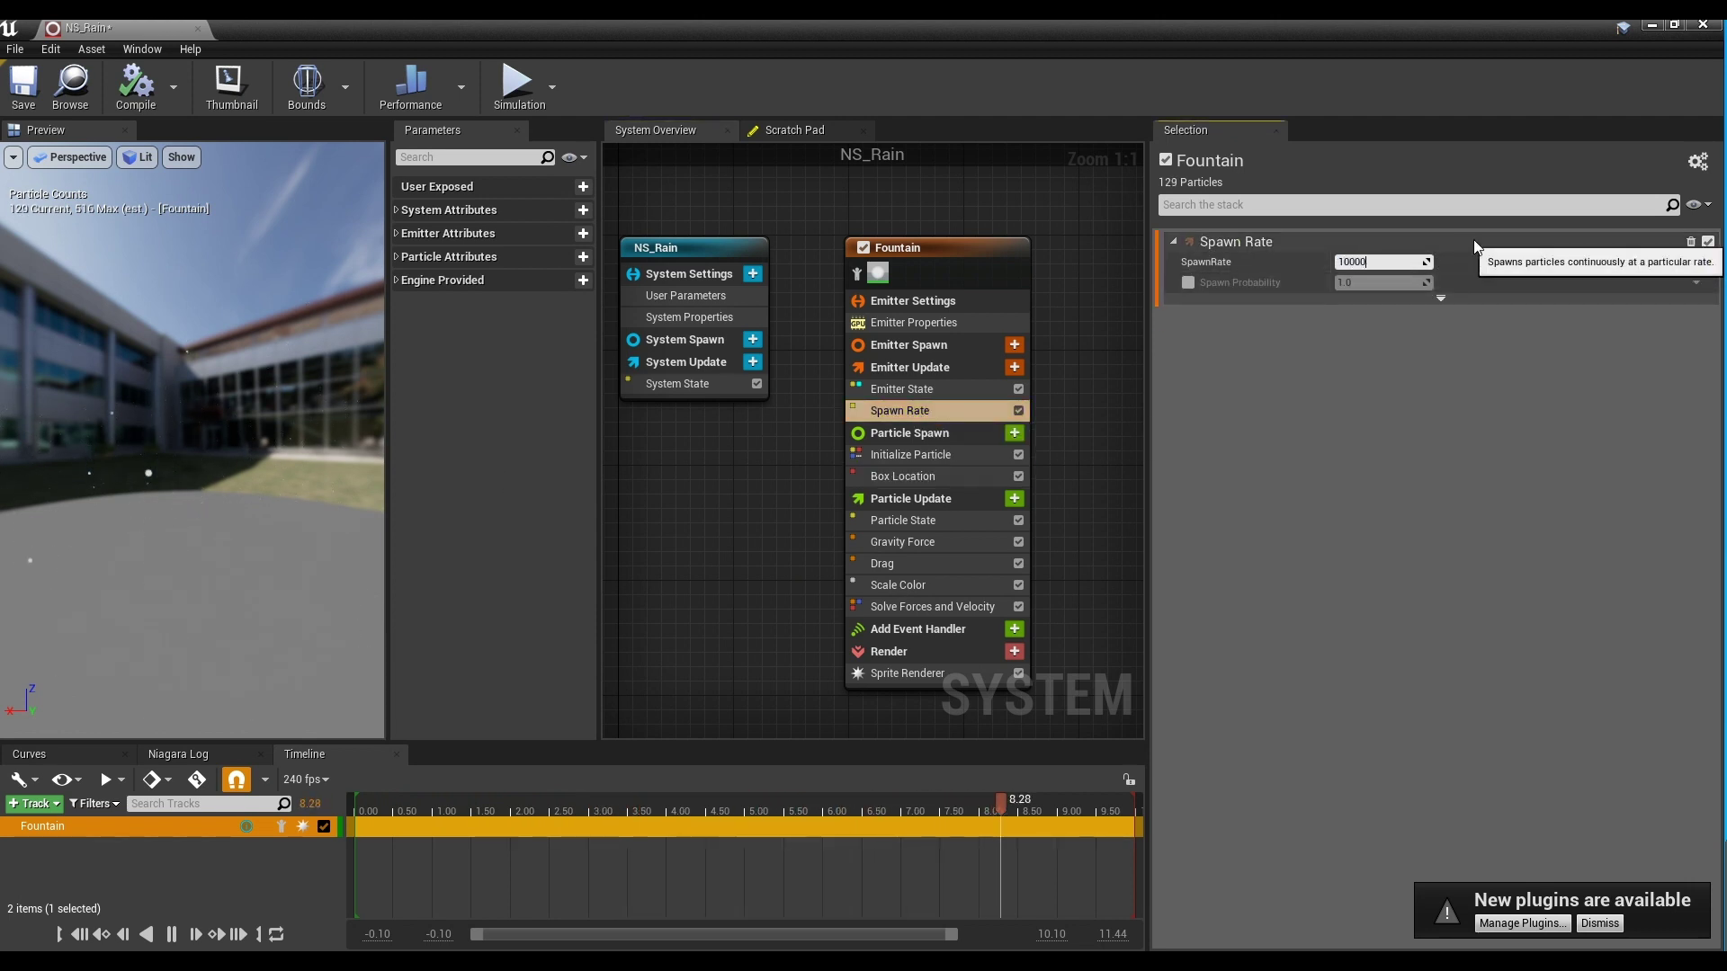
pyautogui.press('Return')
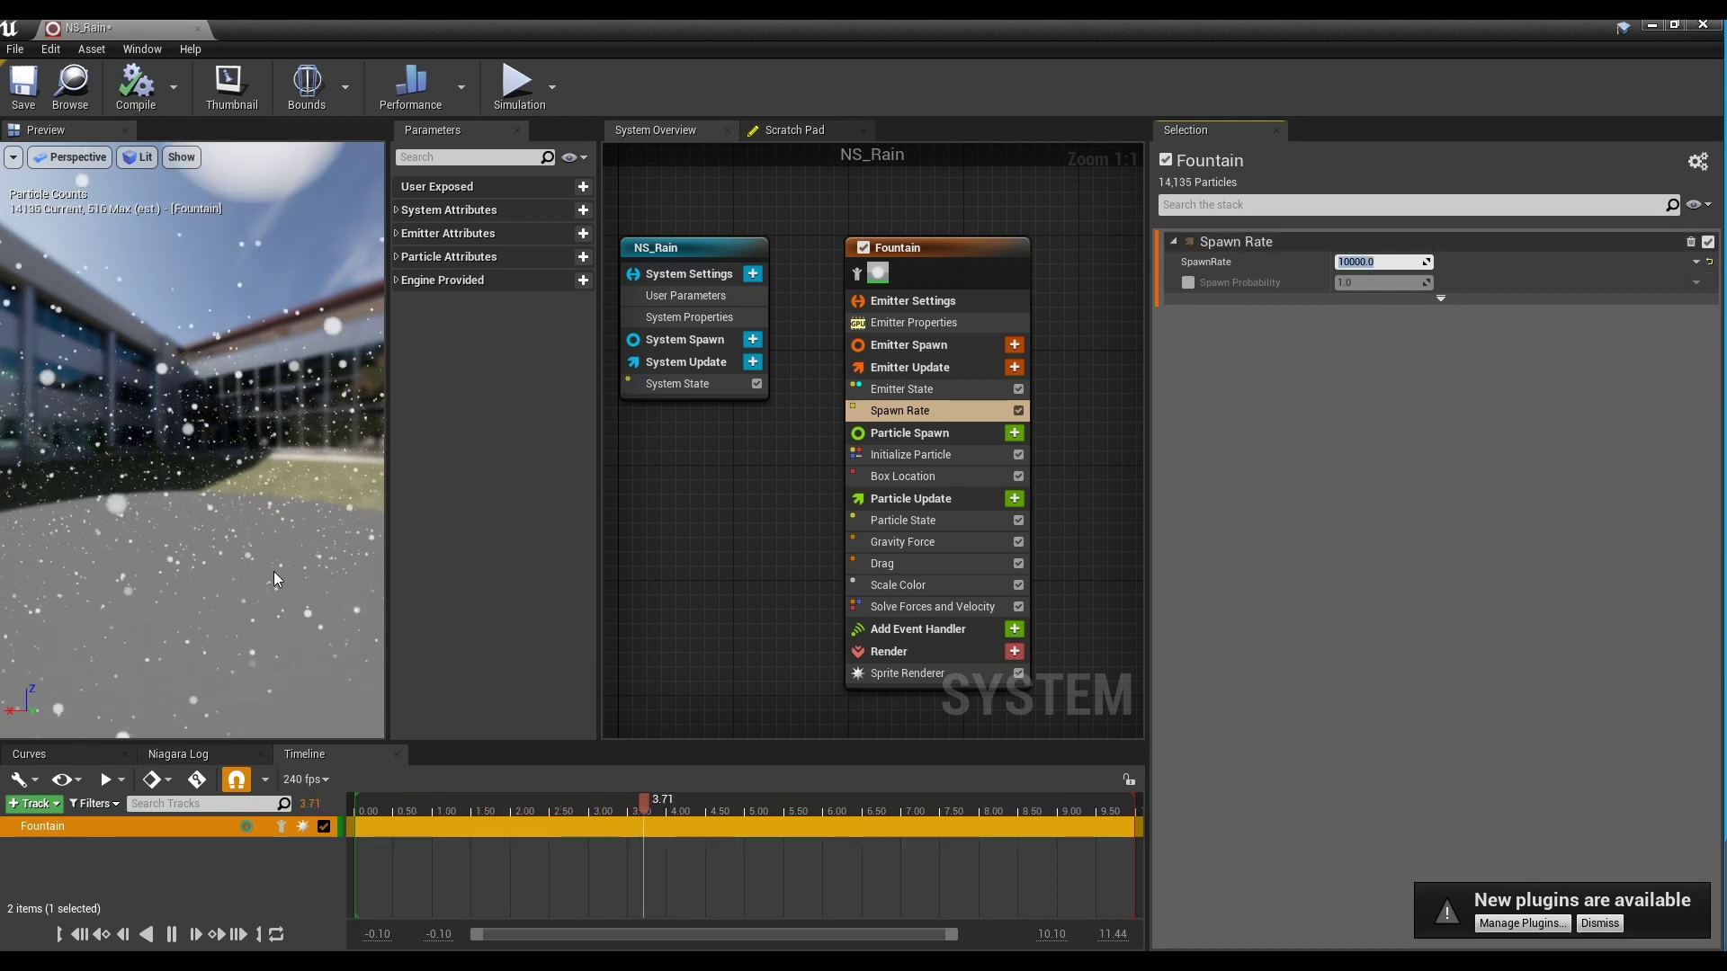
# Delete the Drag module from the Particle Update group and add an Add Velocity module there
pyautogui.click(919, 563)
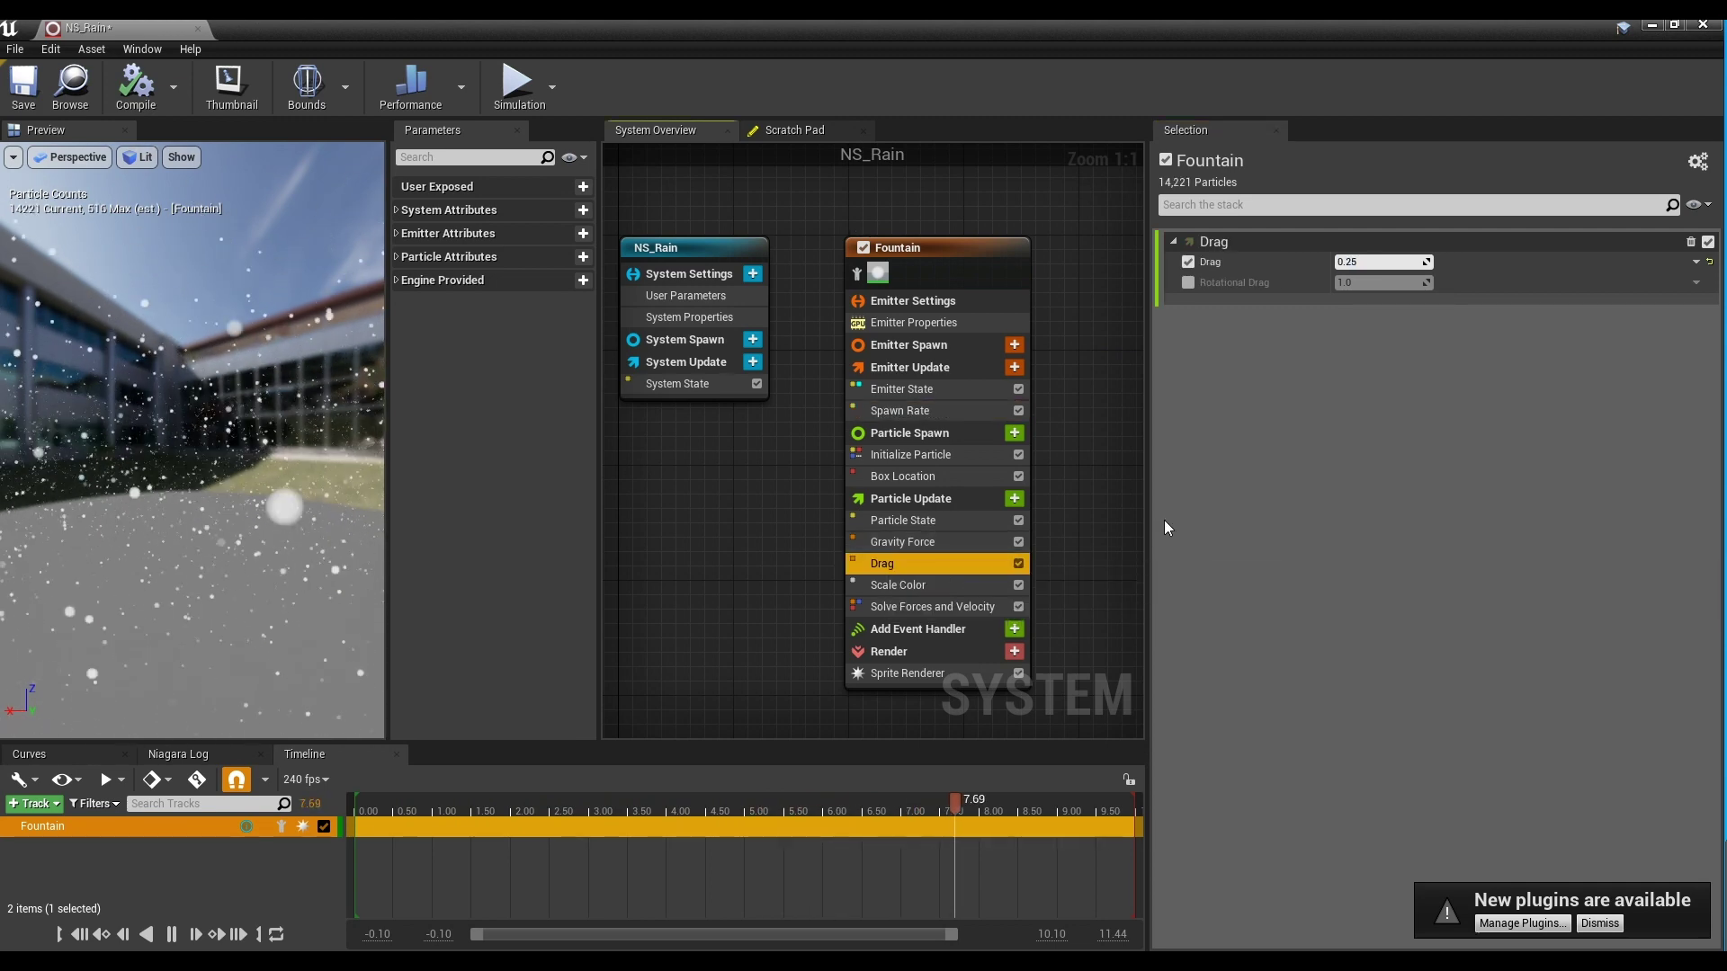
pyautogui.press('Delete')
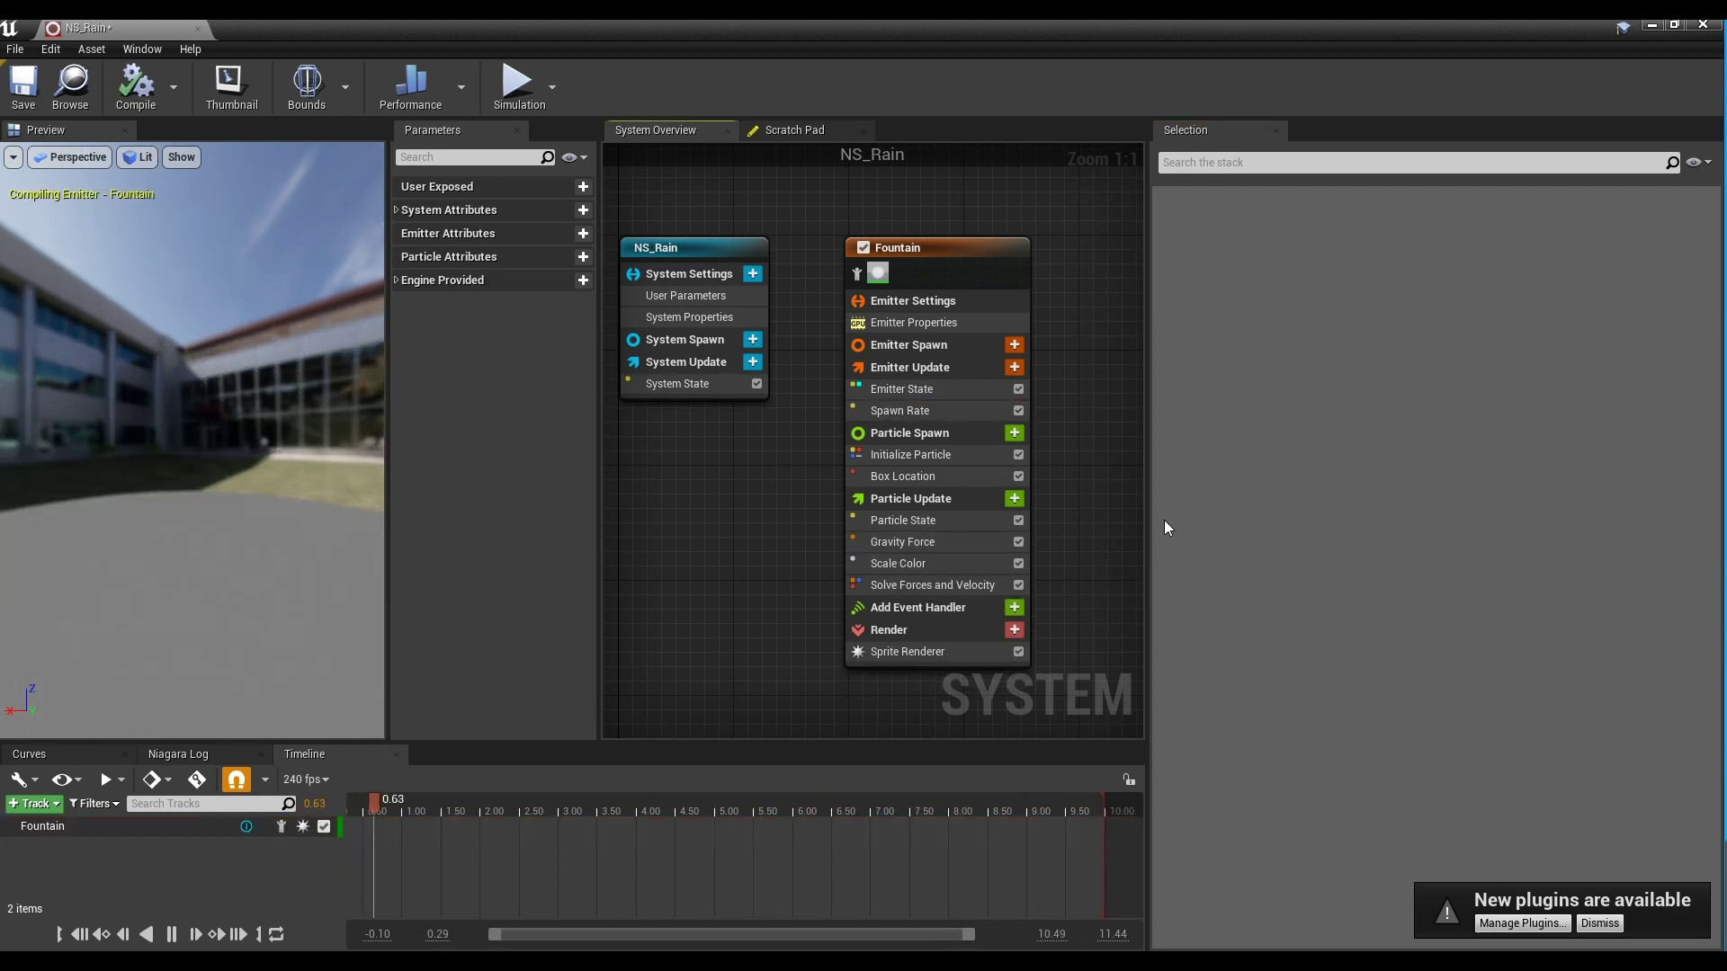
pyautogui.click(1015, 499)
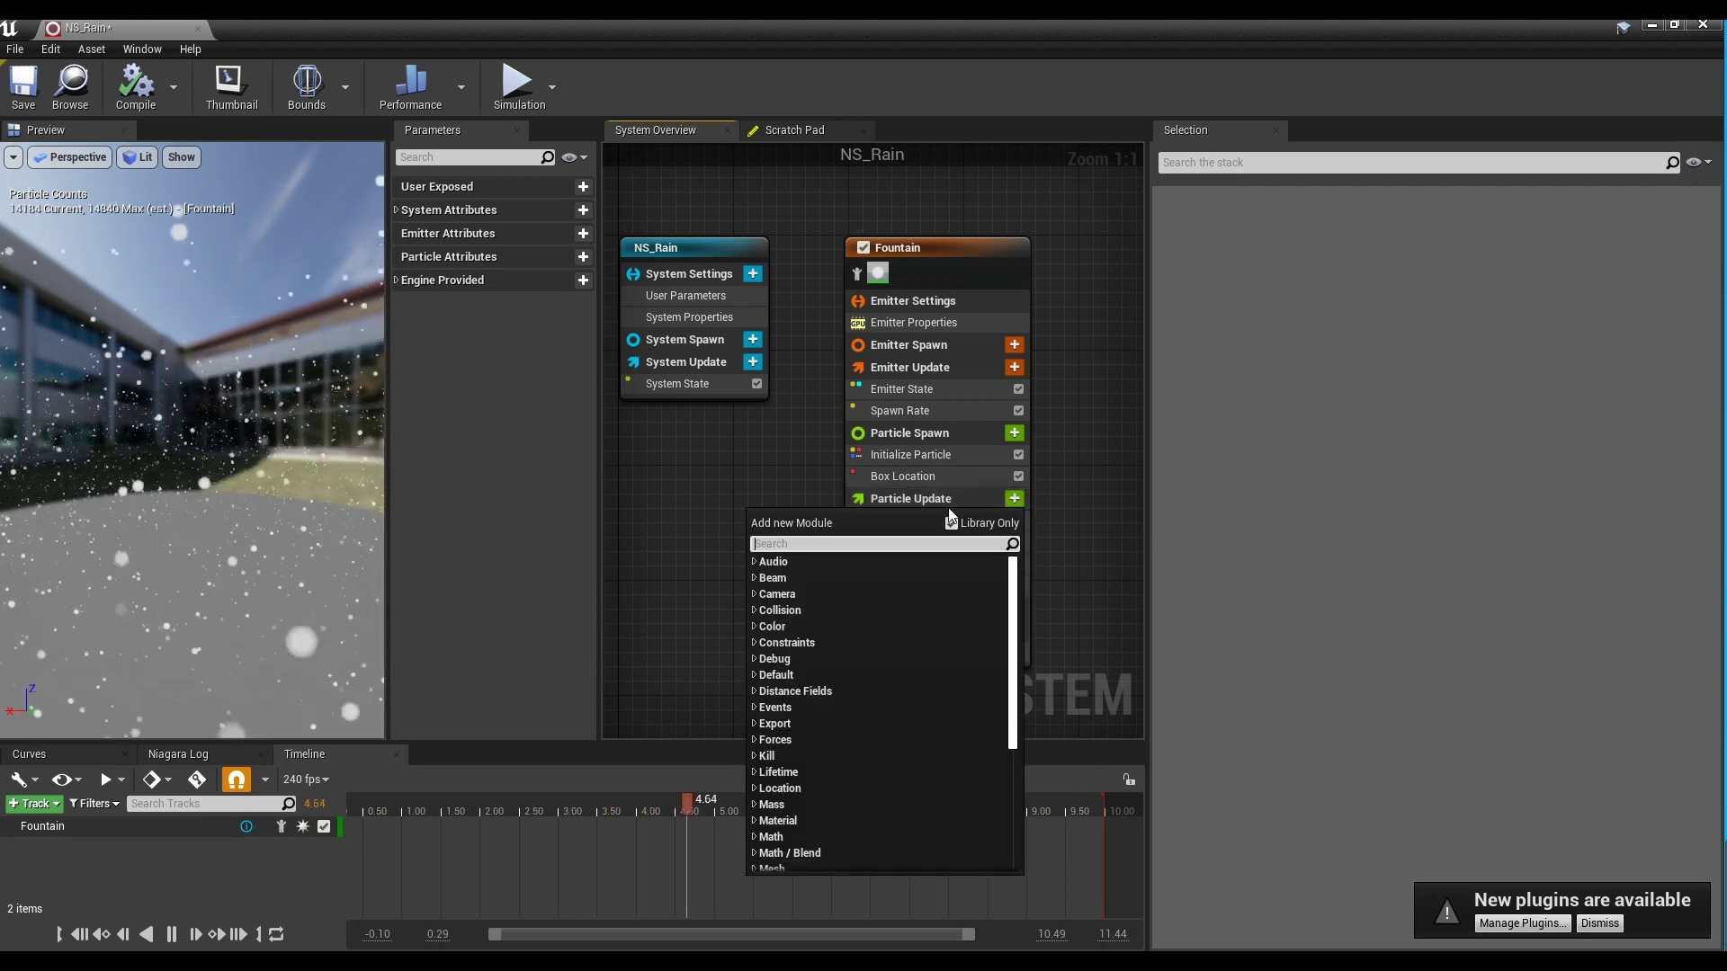
pyautogui.write('add vel')
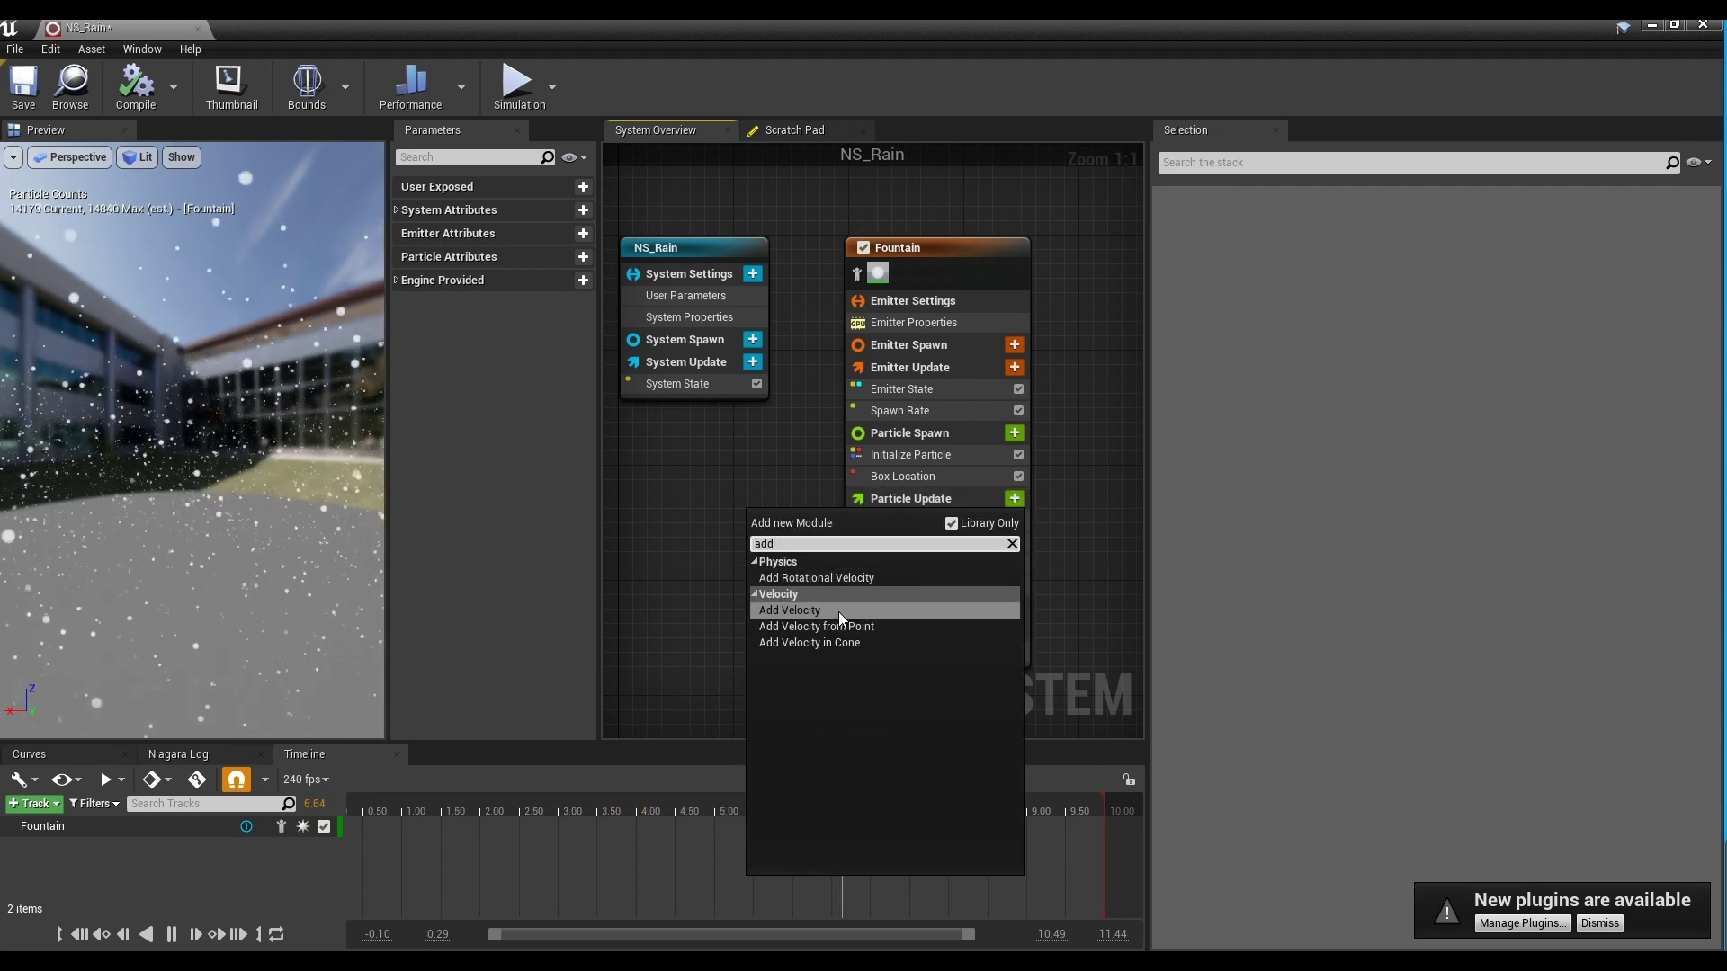
pyautogui.click(838, 611)
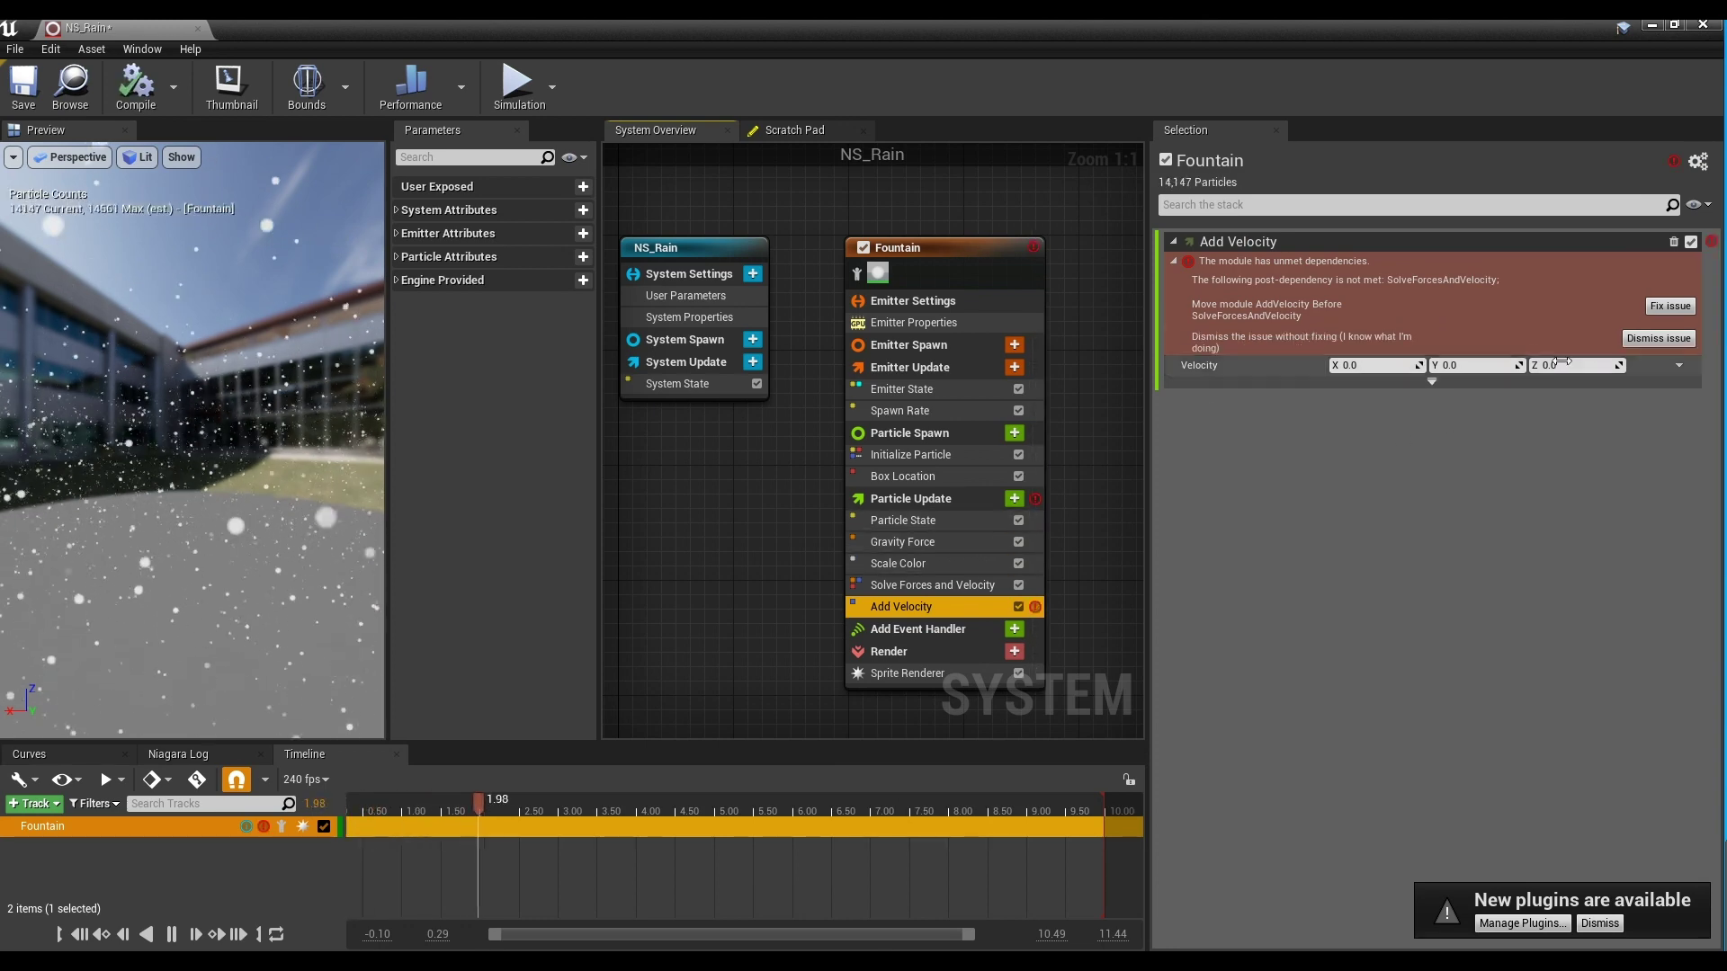
# Add a Scale Sprite Size module to the Fountain emitter's Particle Update group
pyautogui.click(1014, 499)
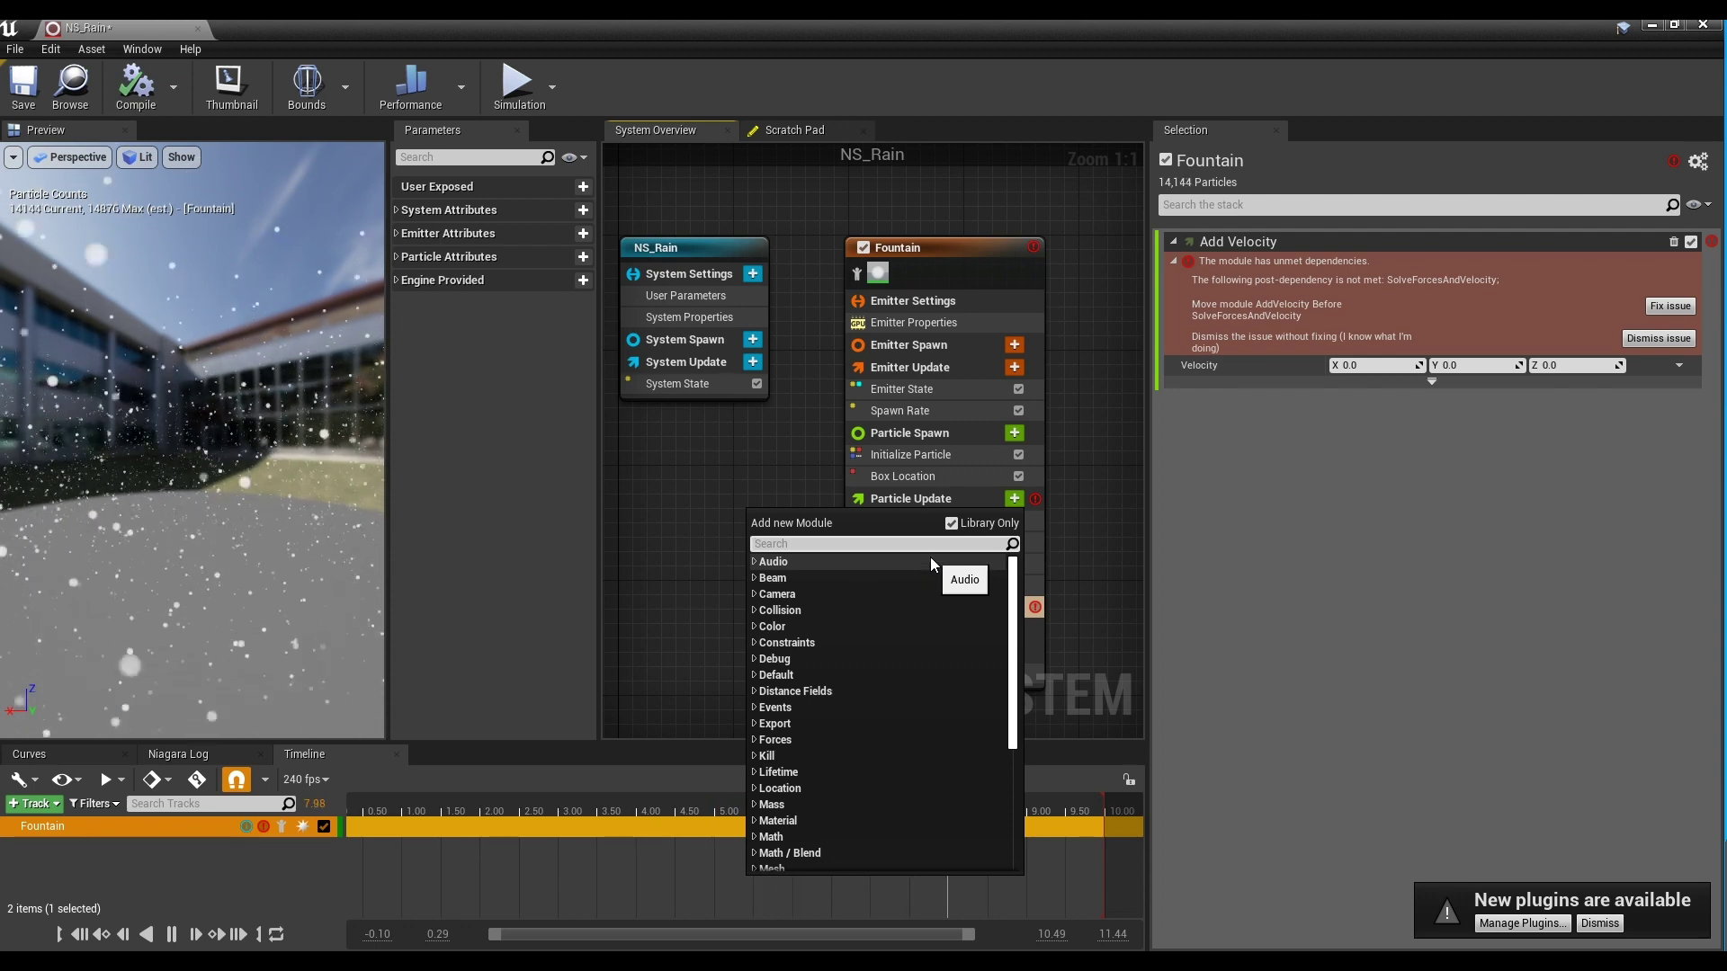
pyautogui.write('sca')
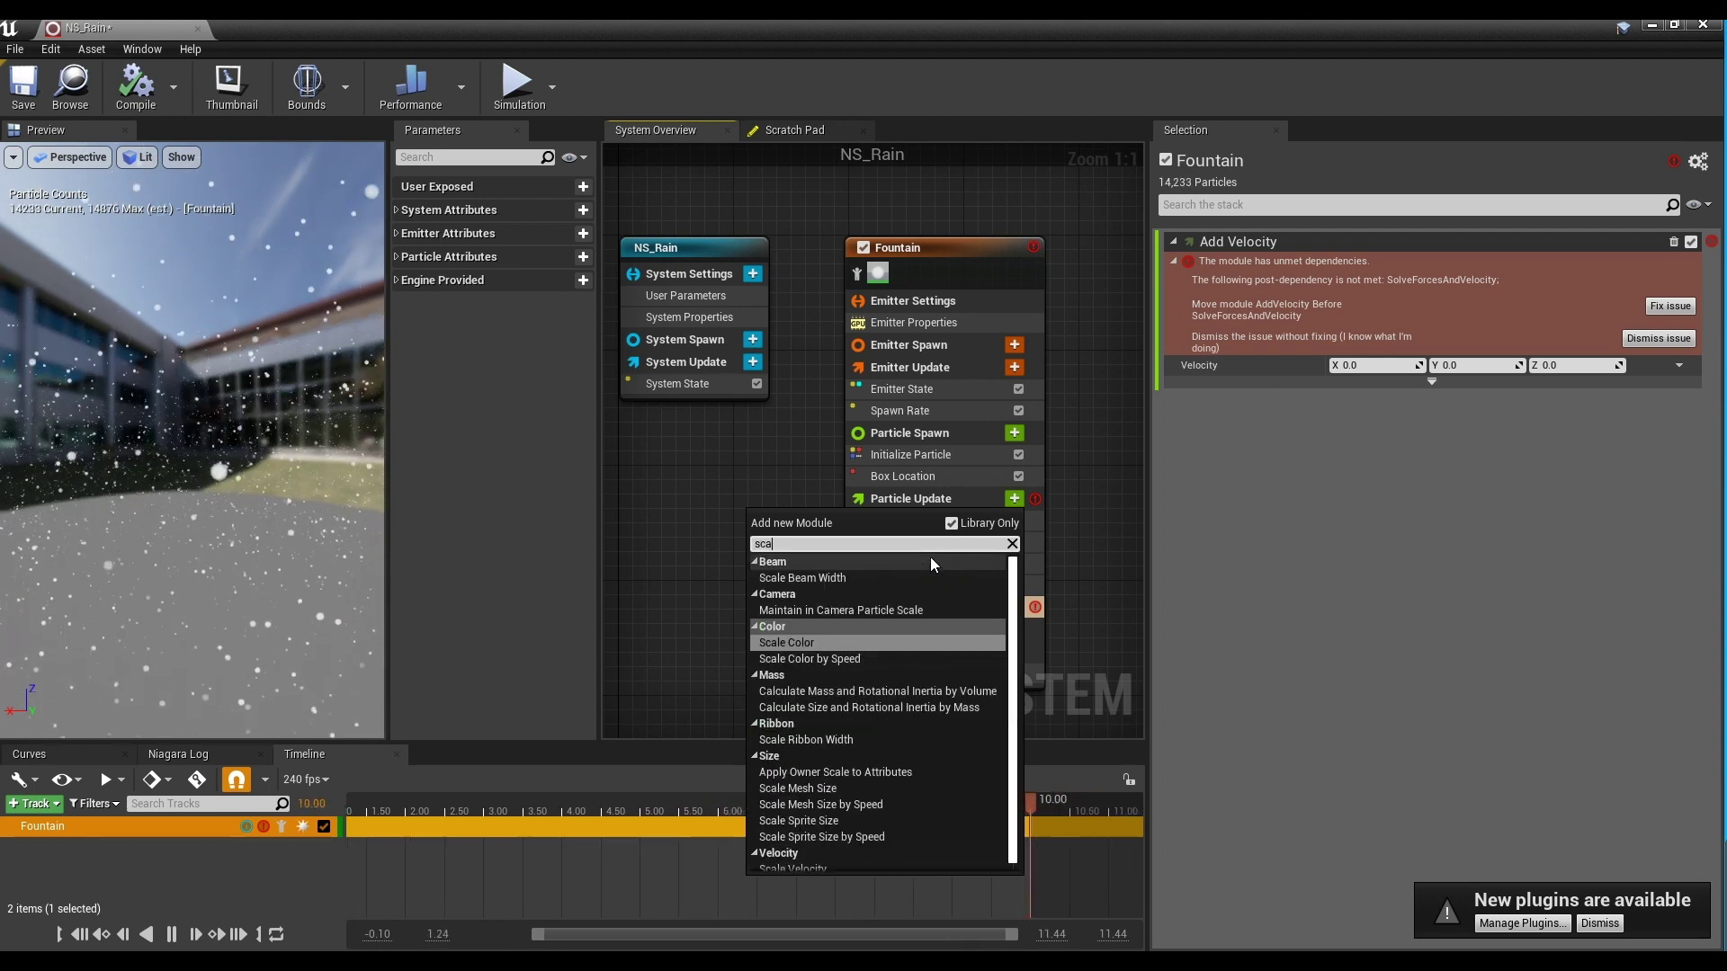
pyautogui.write('le')
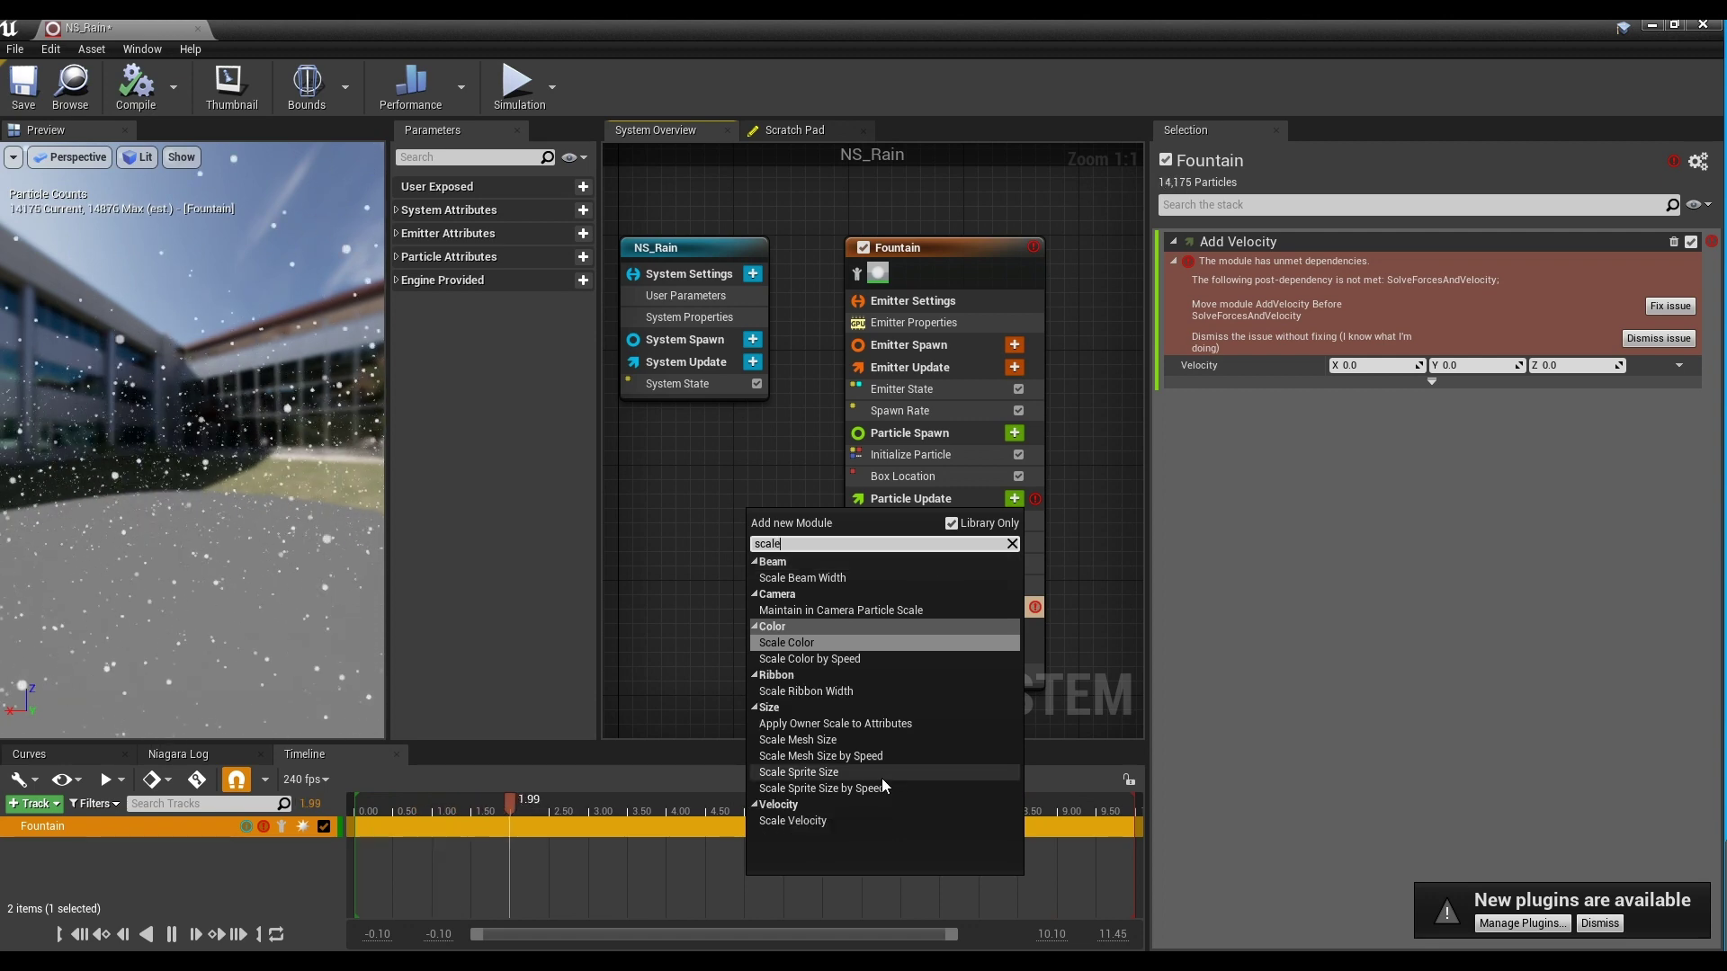
pyautogui.click(872, 774)
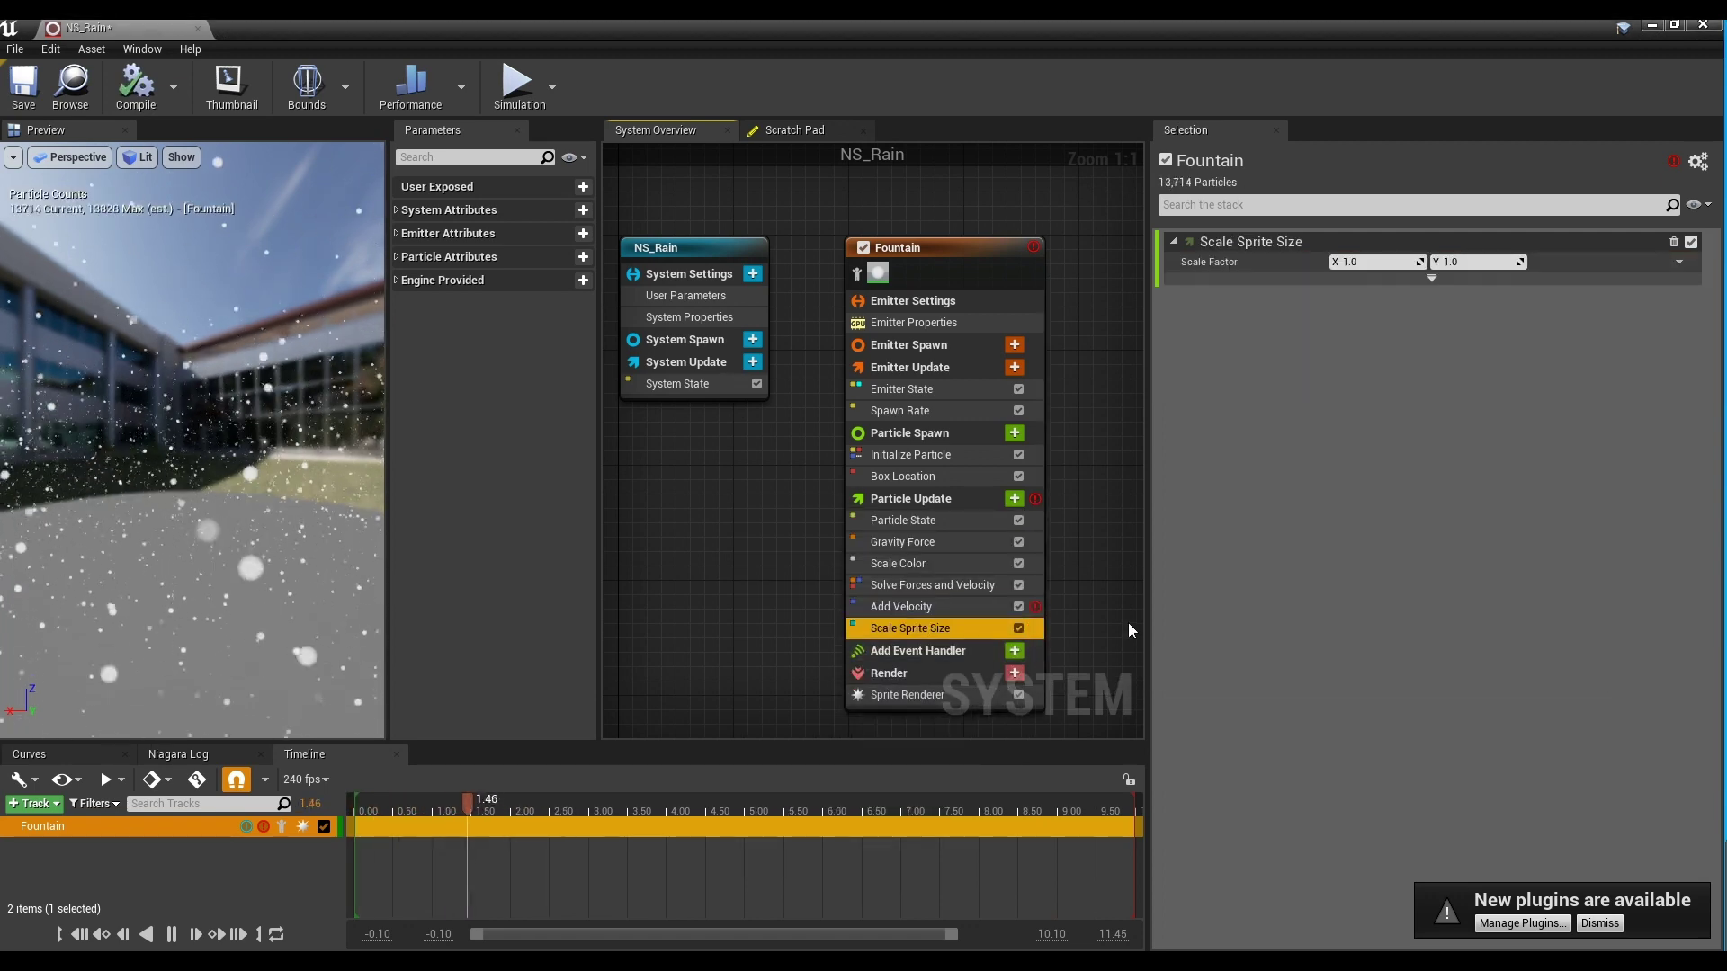
# Fix the Add Velocity module's unmet dependency by moving it before Solve Forces and Velocity
pyautogui.click(958, 604)
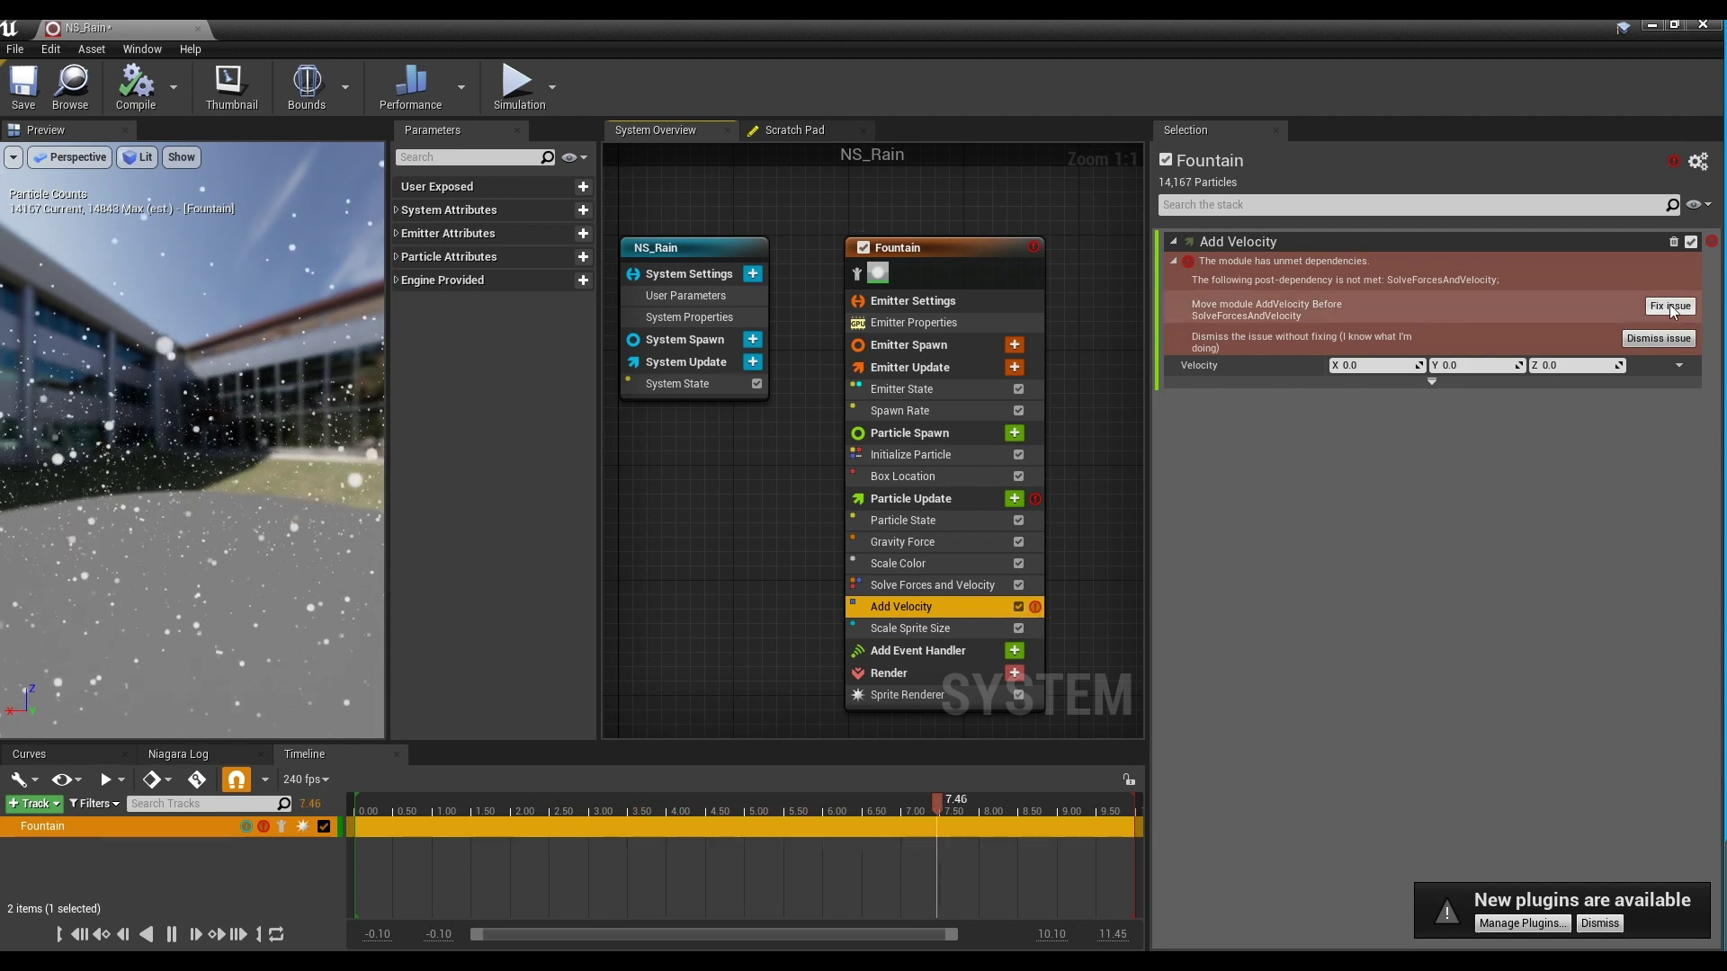
pyautogui.click(1669, 306)
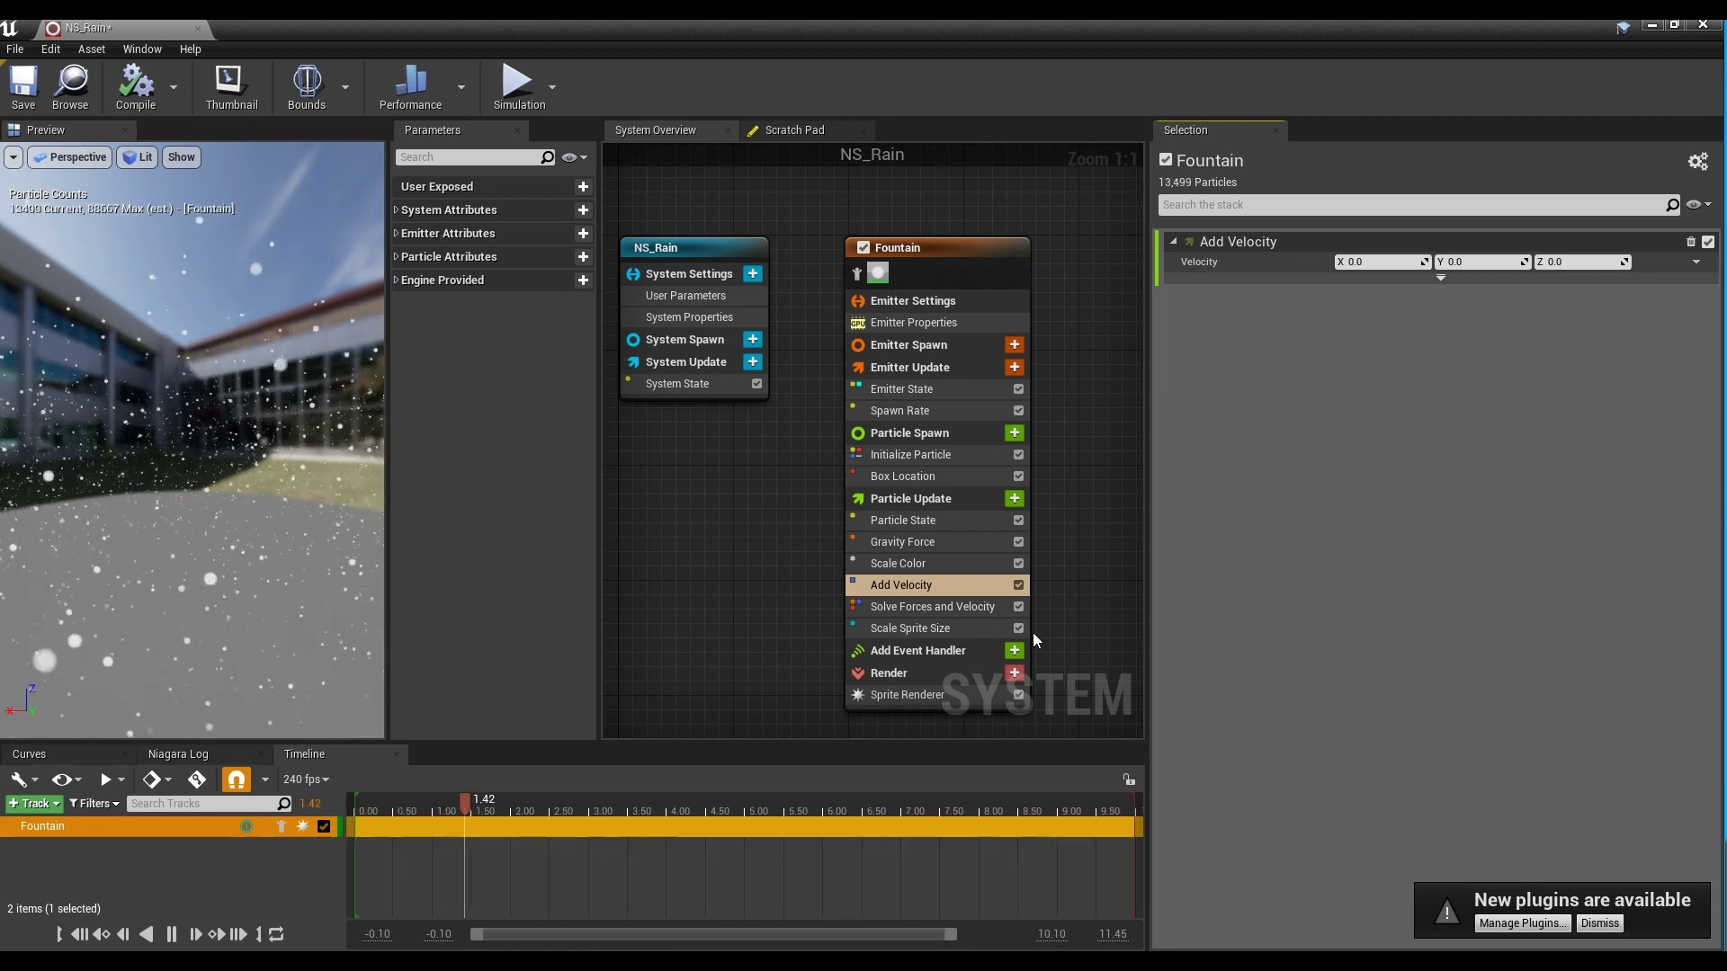
# Change the Velocity input of the Fountain emitter's Add Velocity module to a Random Range Vector
pyautogui.click(980, 585)
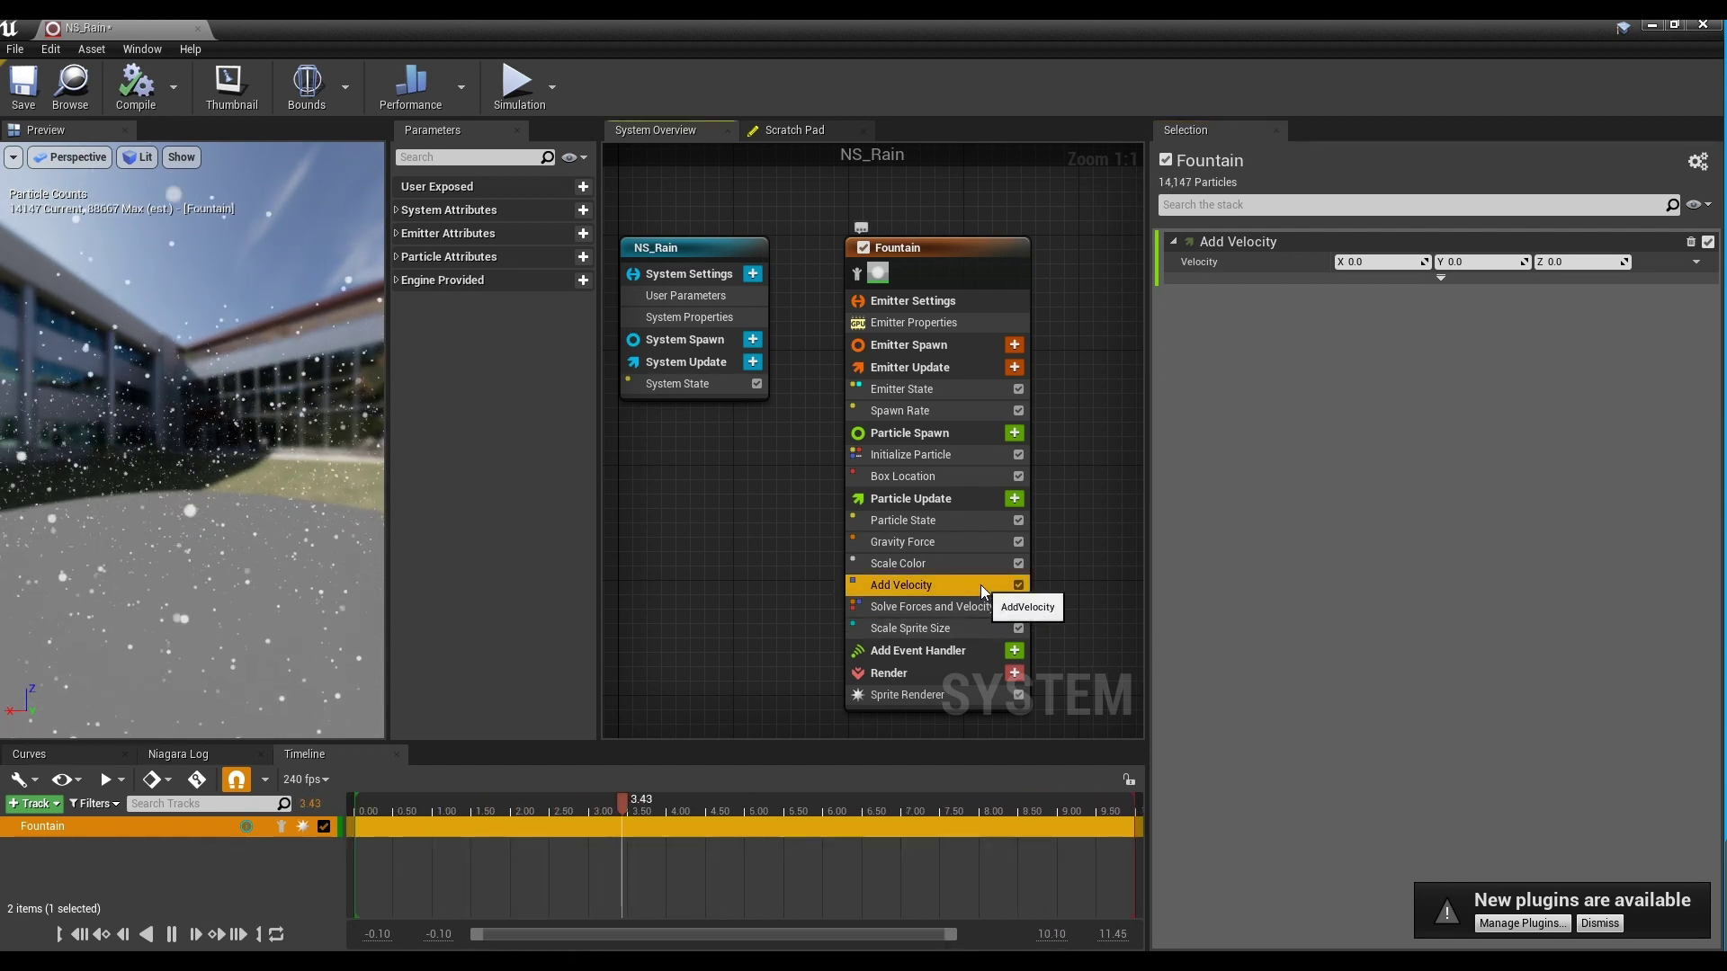
pyautogui.click(1572, 261)
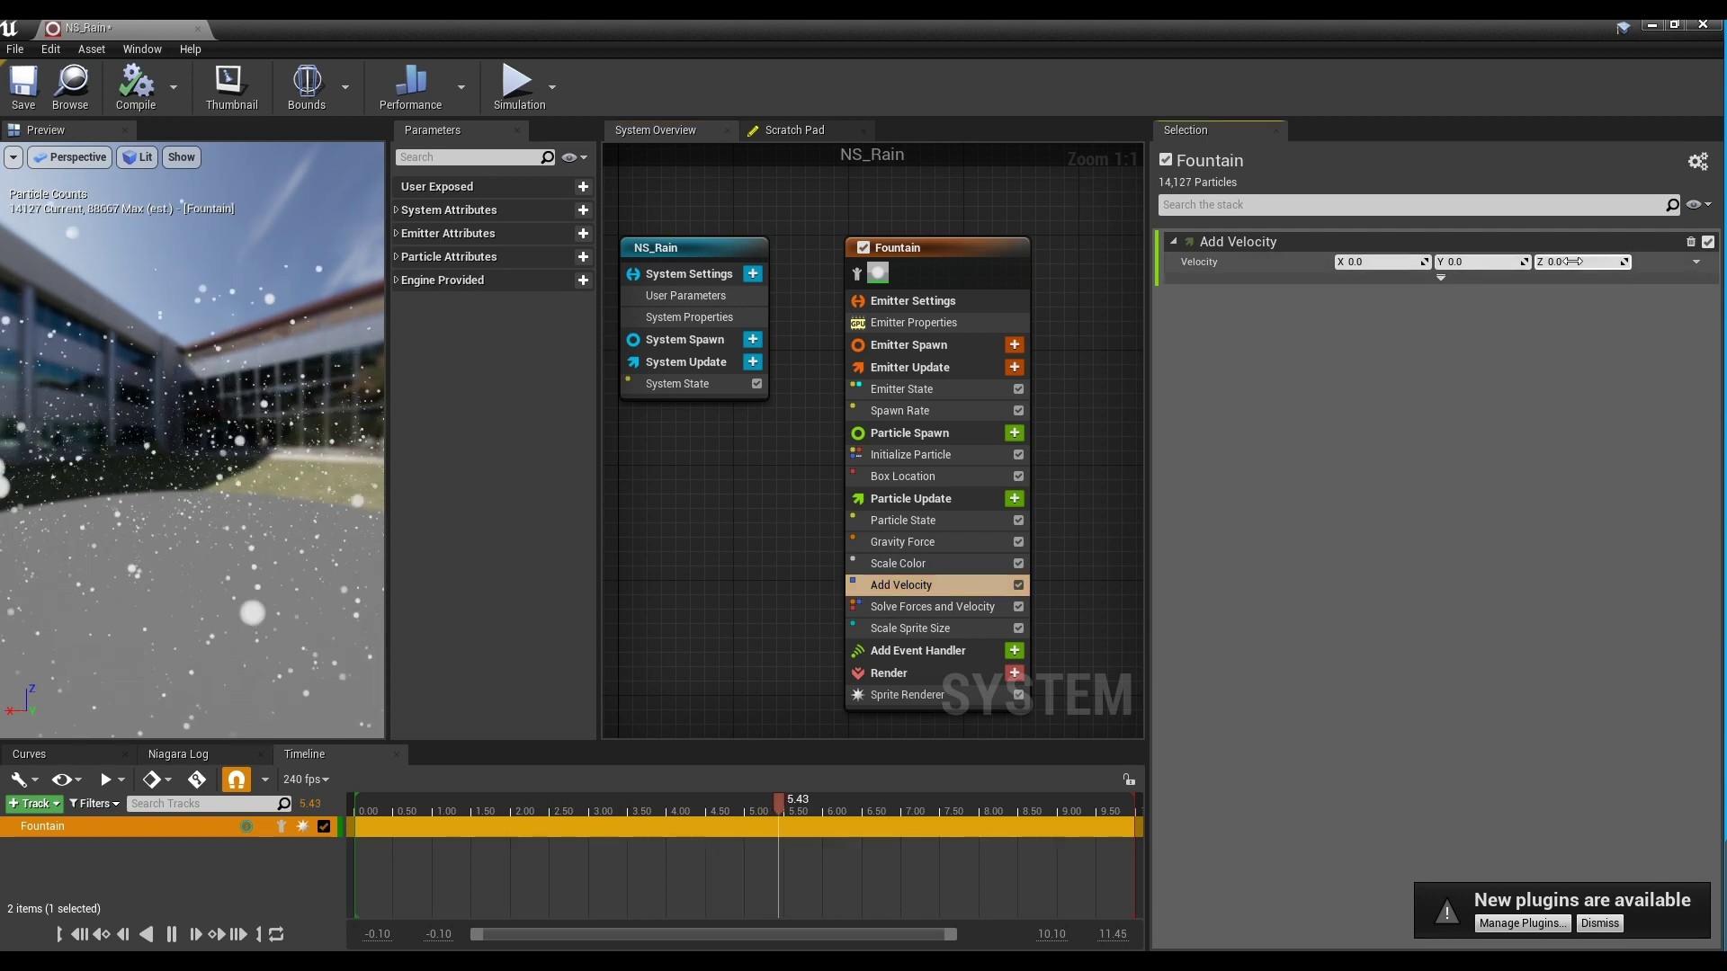
pyautogui.click(1696, 263)
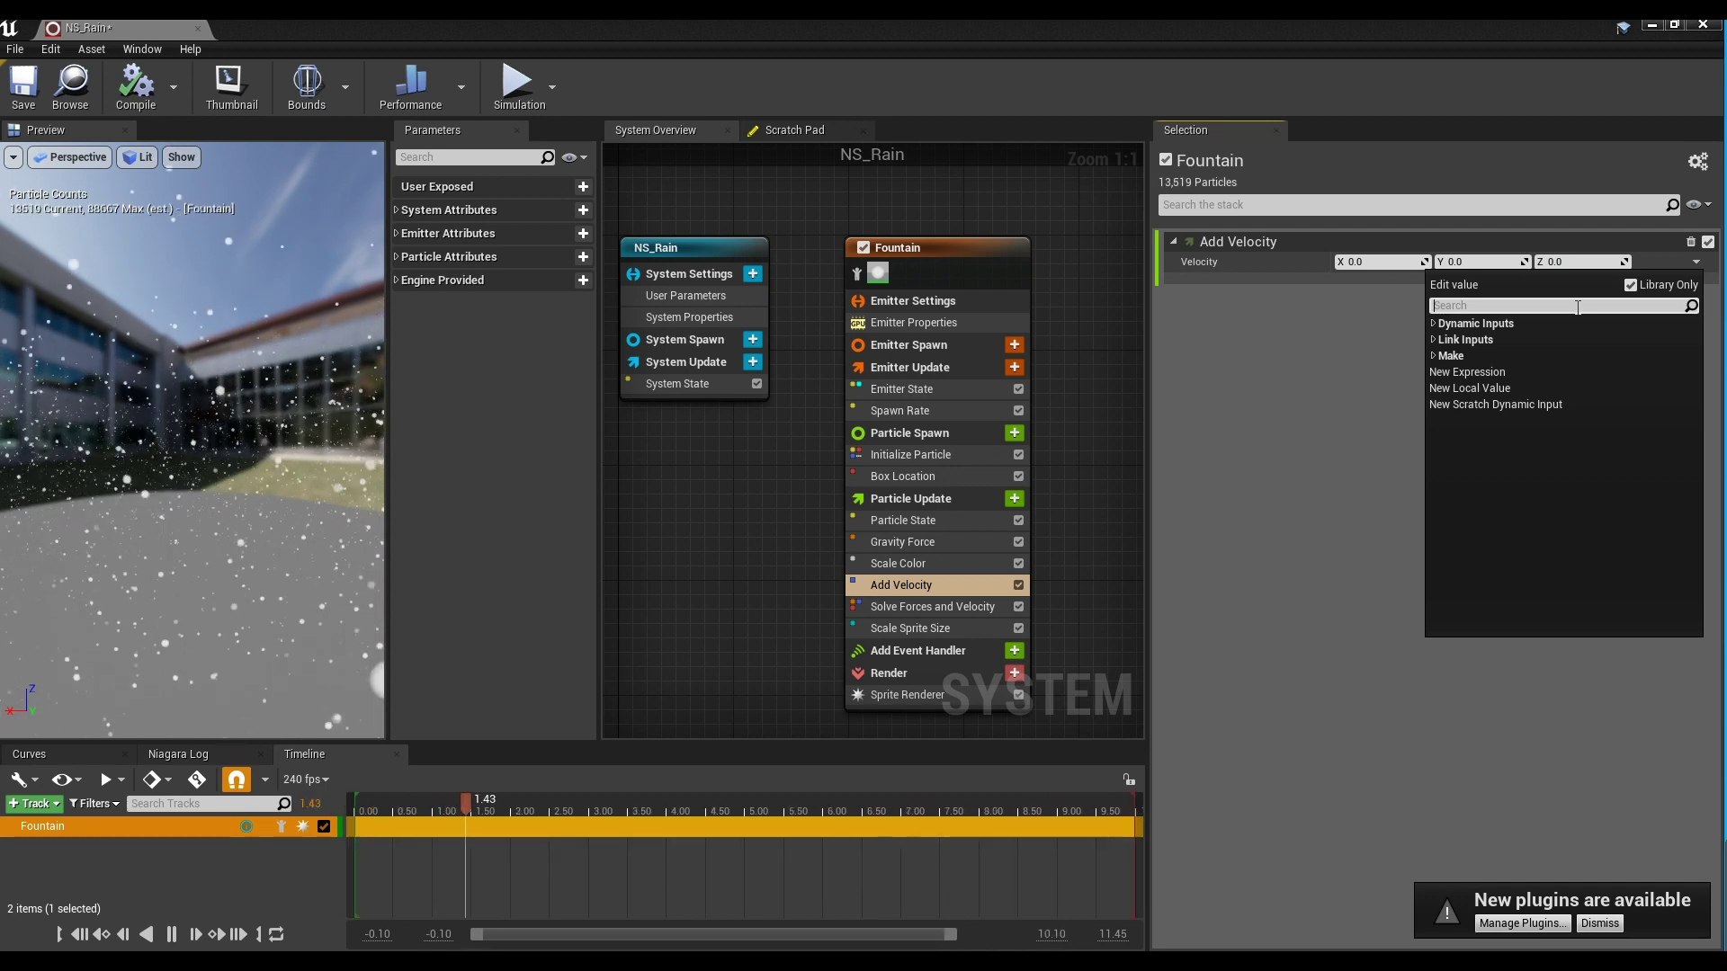
pyautogui.write('range')
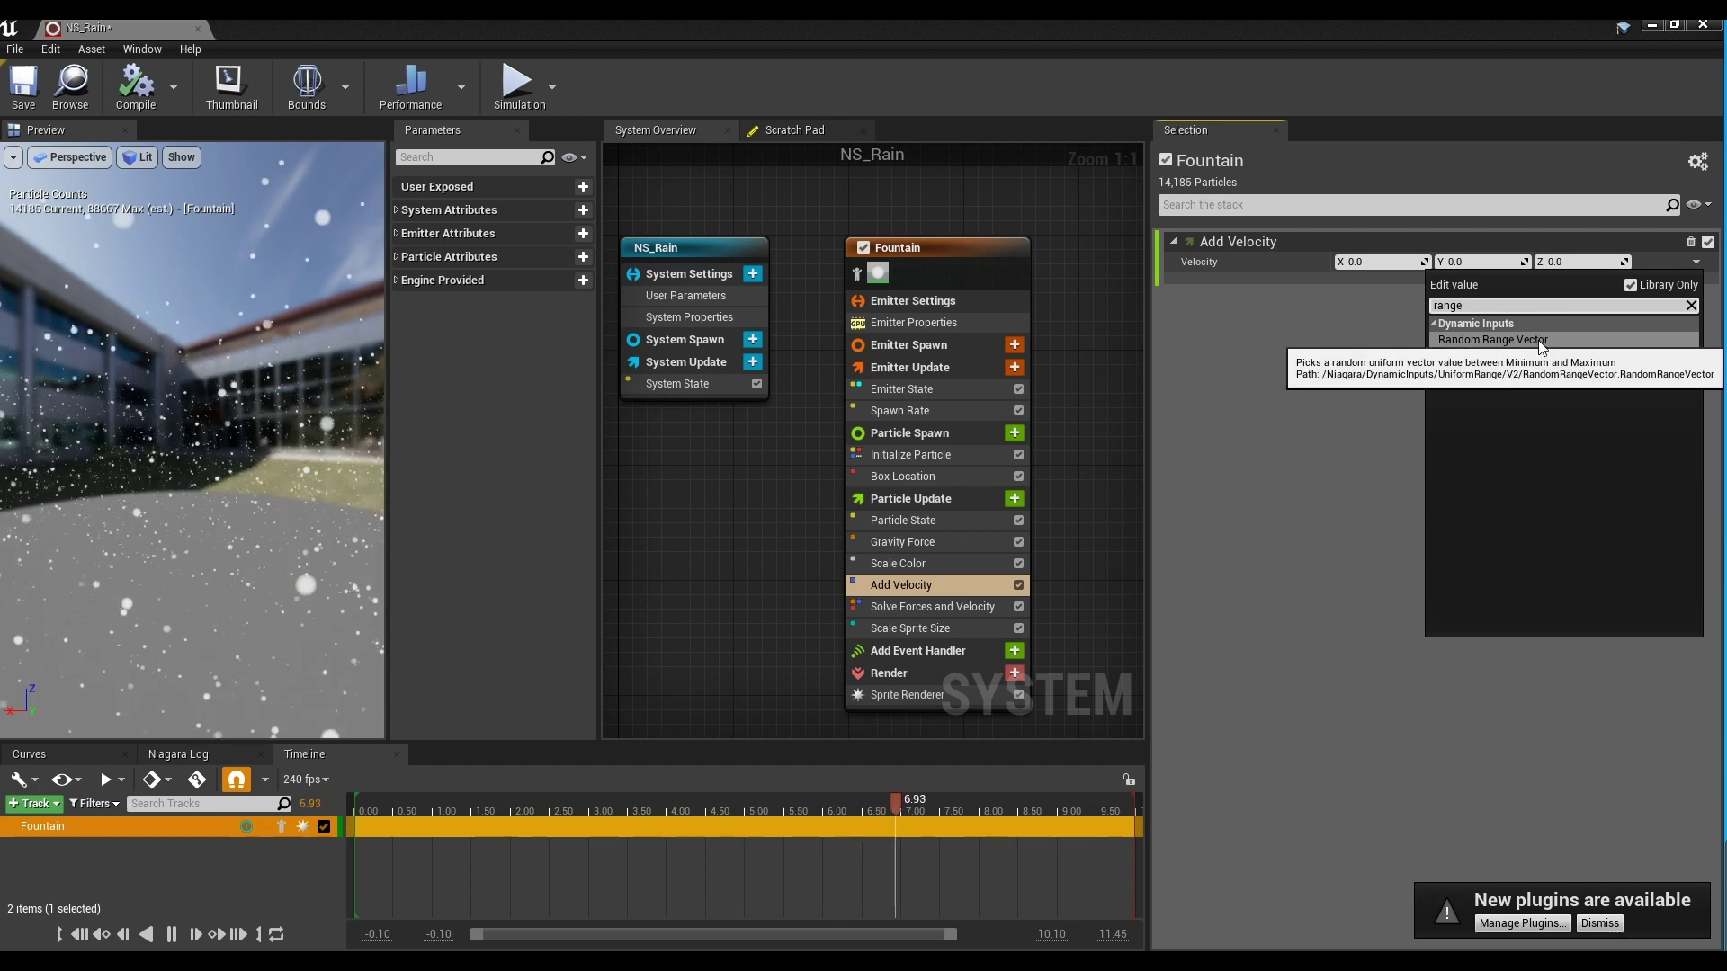
pyautogui.click(1539, 340)
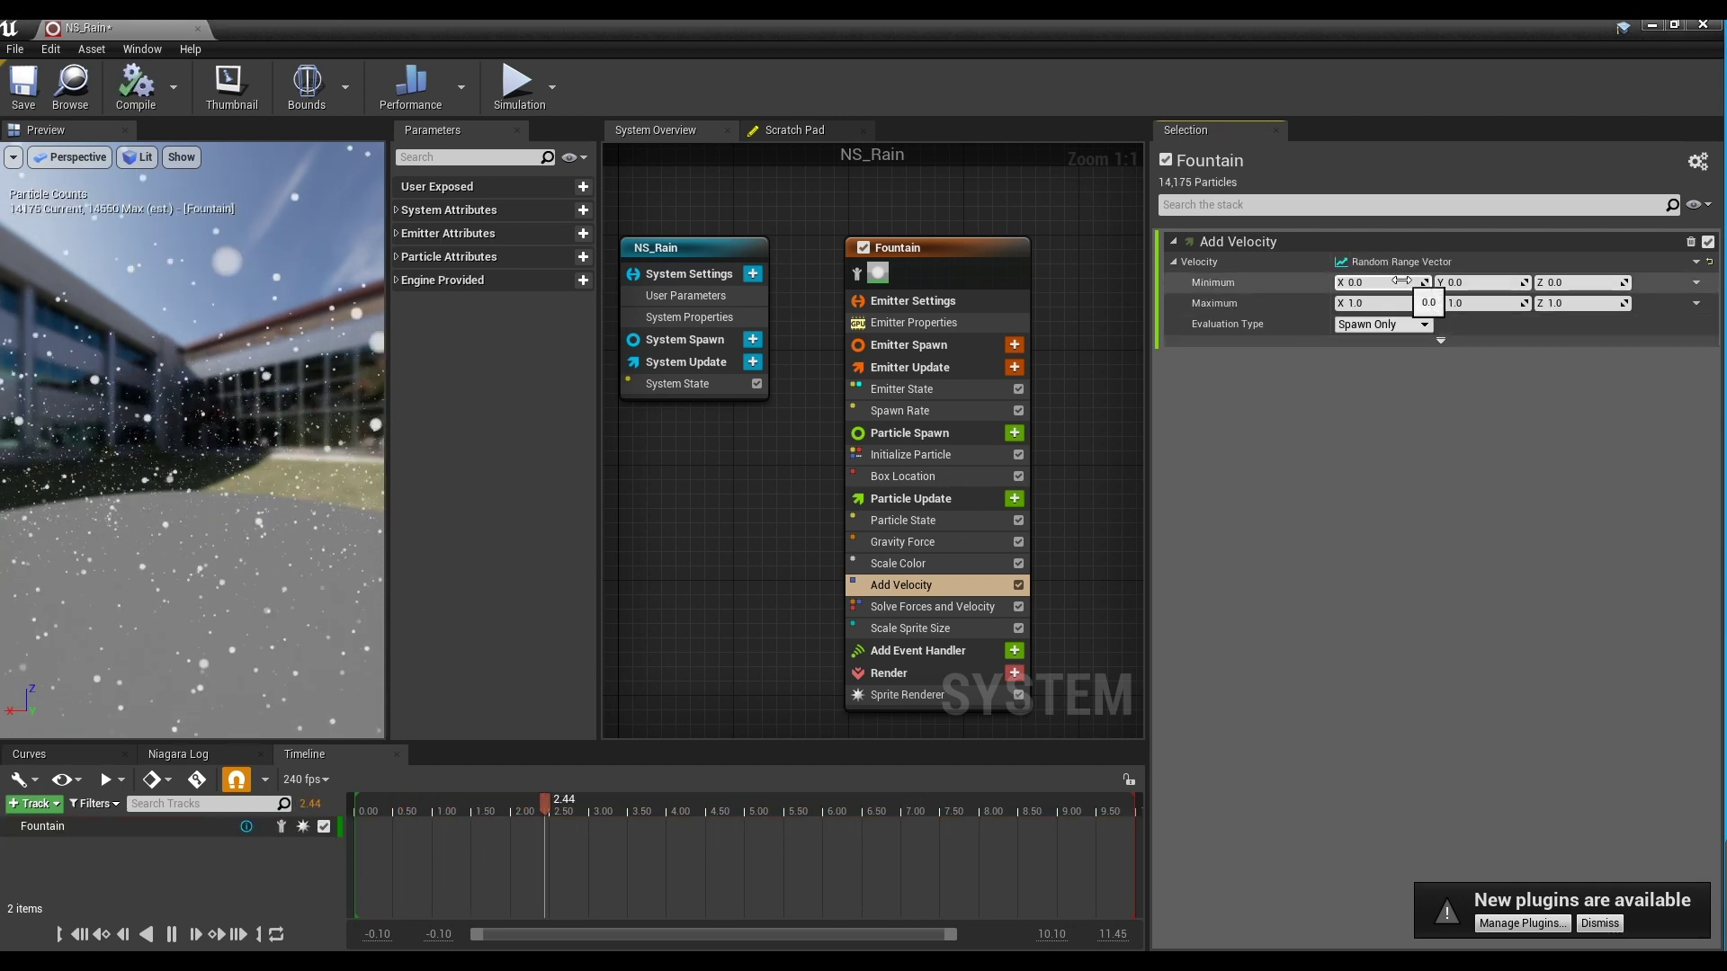
# Set the random velocity range to a minimum of X 0, Y 15, Z -20 and a maximum of X 0, Y 20, Z -40
pyautogui.click(1493, 282)
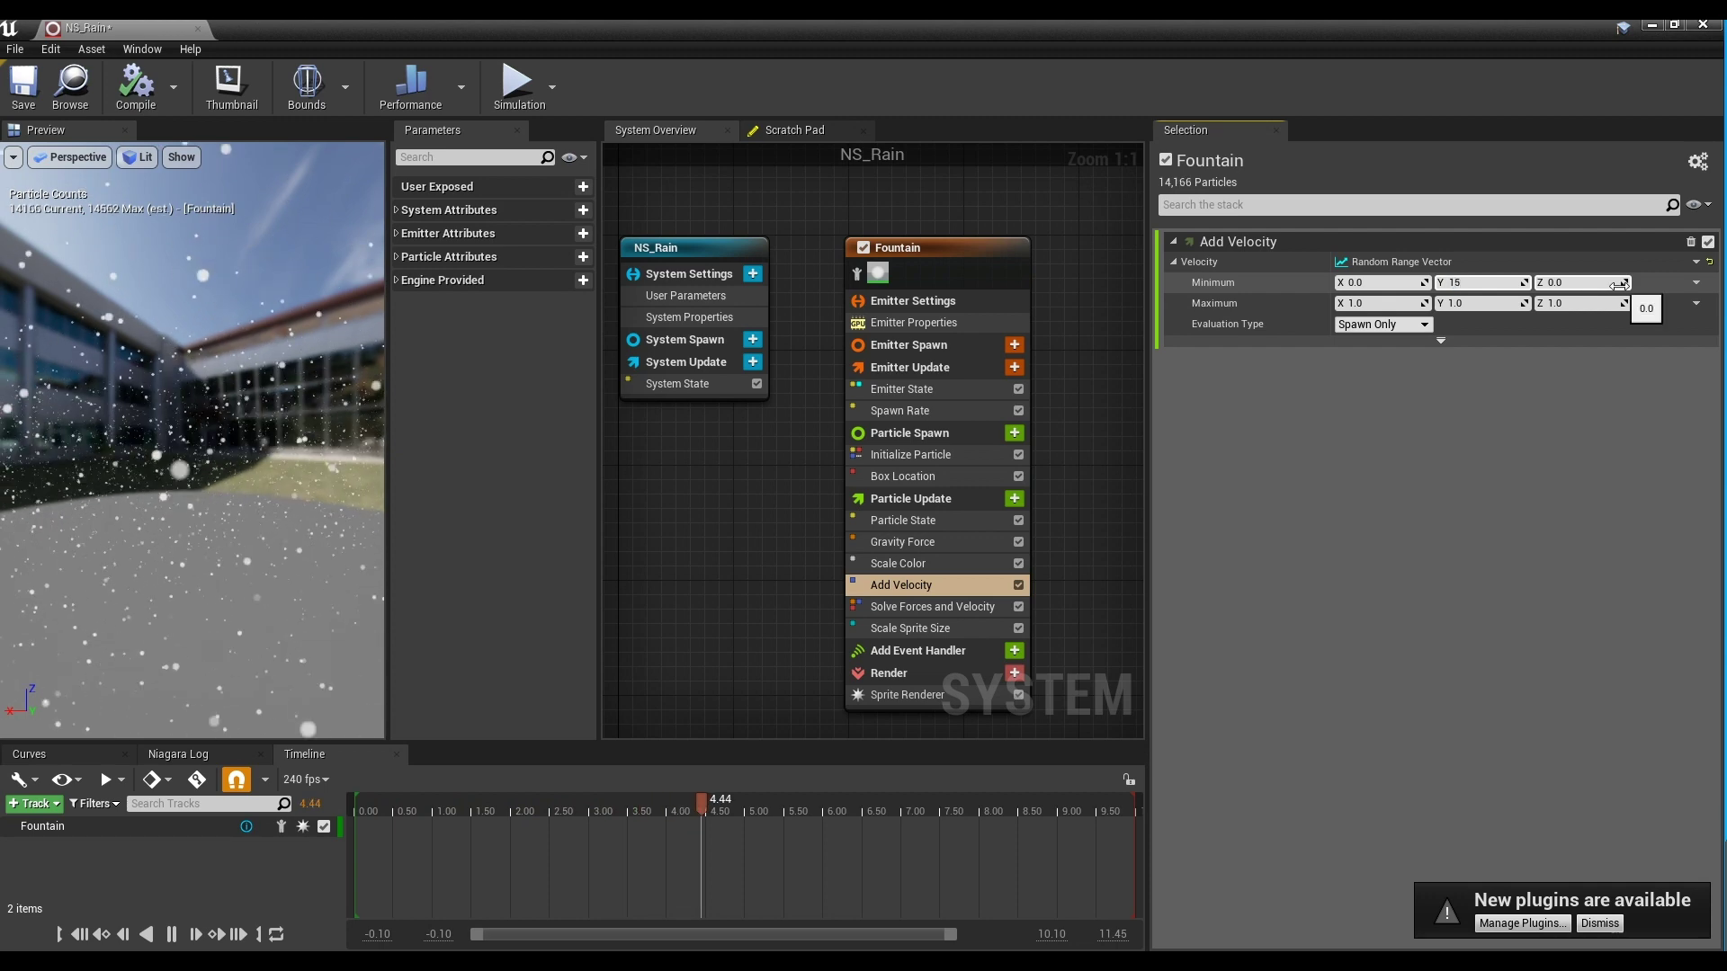
pyautogui.write('15')
pyautogui.click(1618, 284)
pyautogui.write('-20')
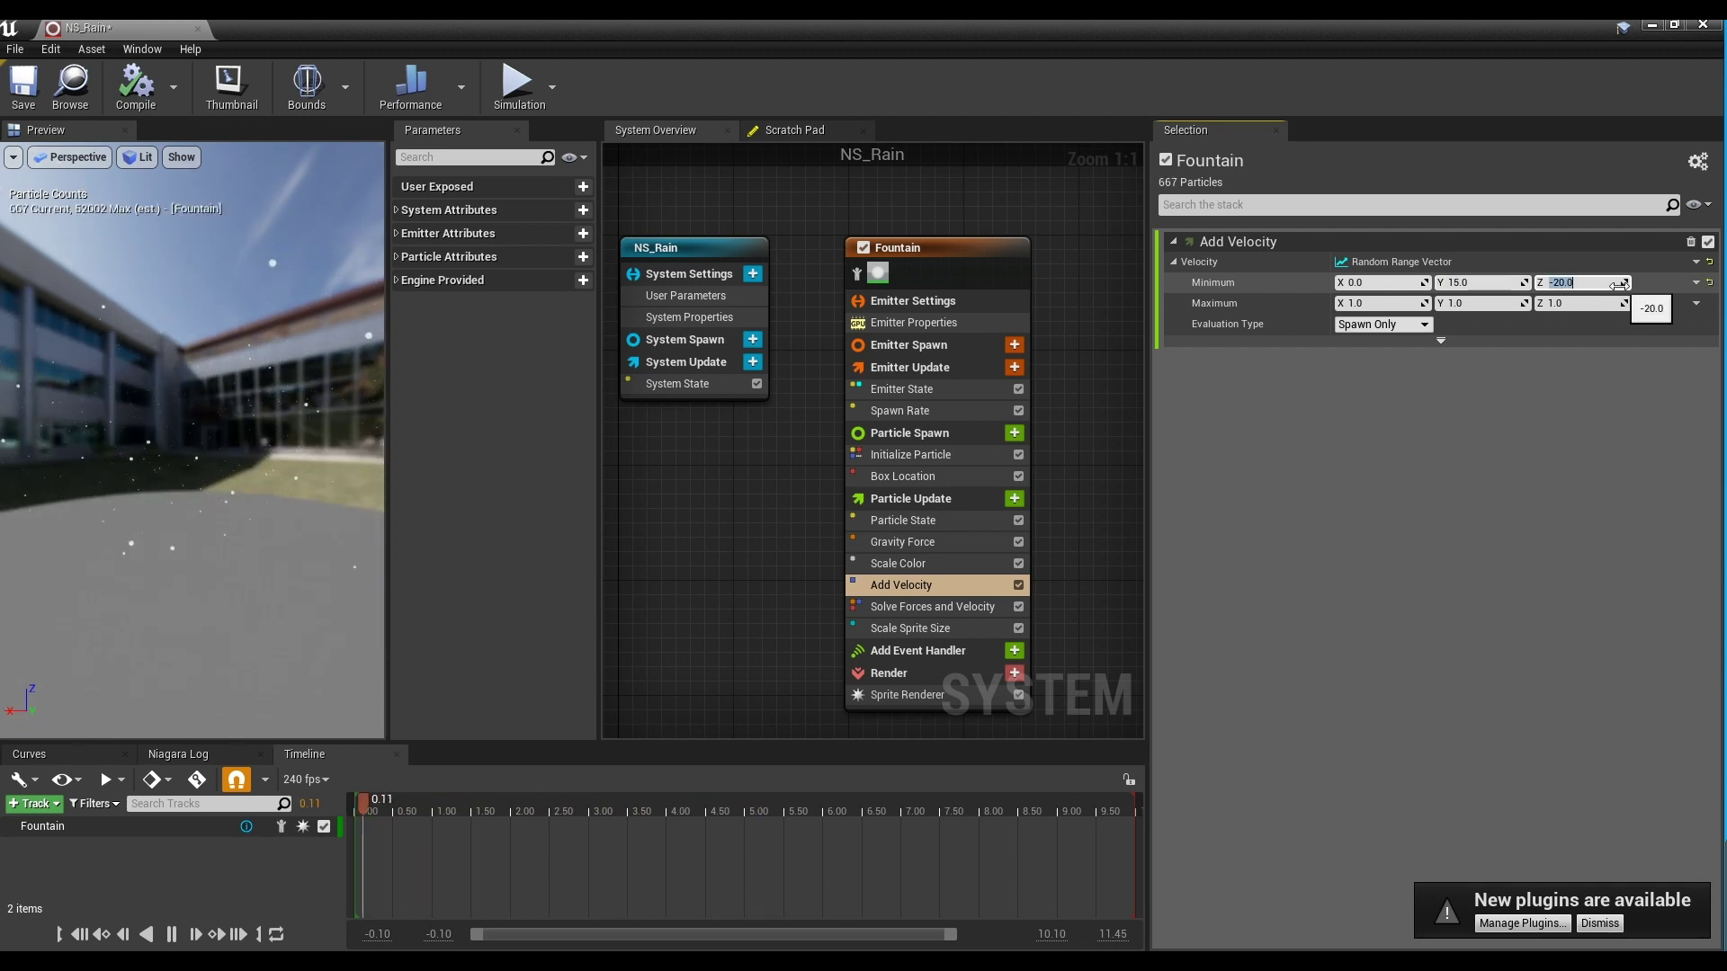
pyautogui.press('Tab')
pyautogui.press('Tab')
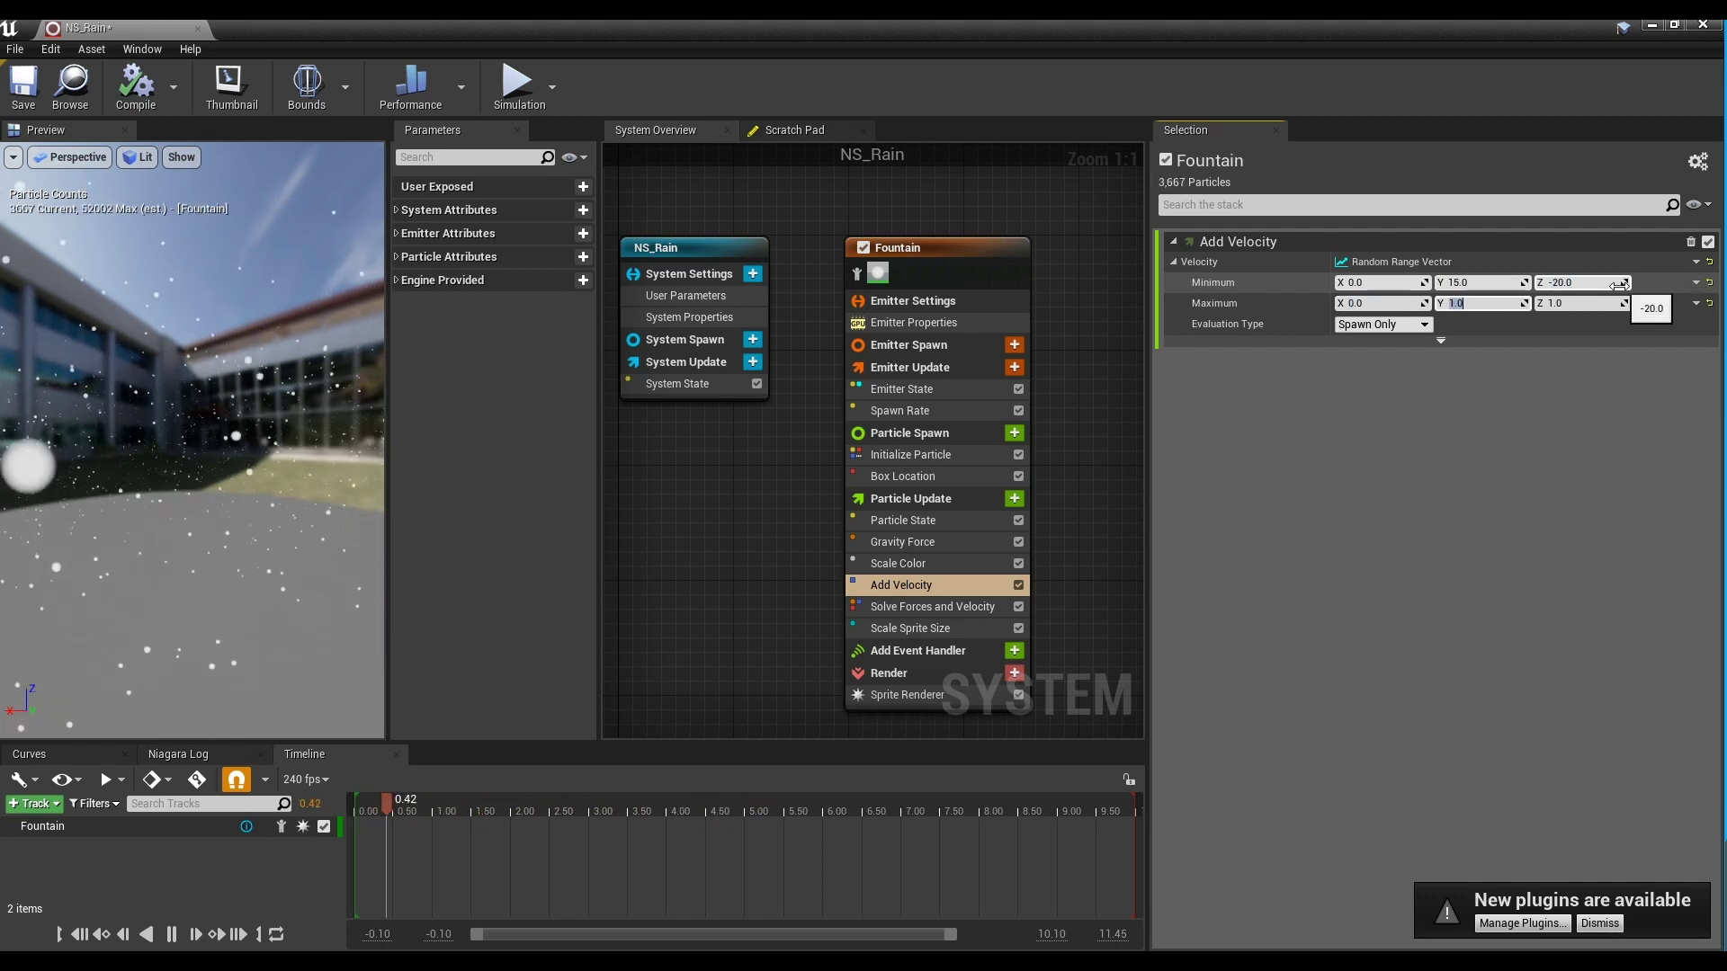
pyautogui.press('Tab')
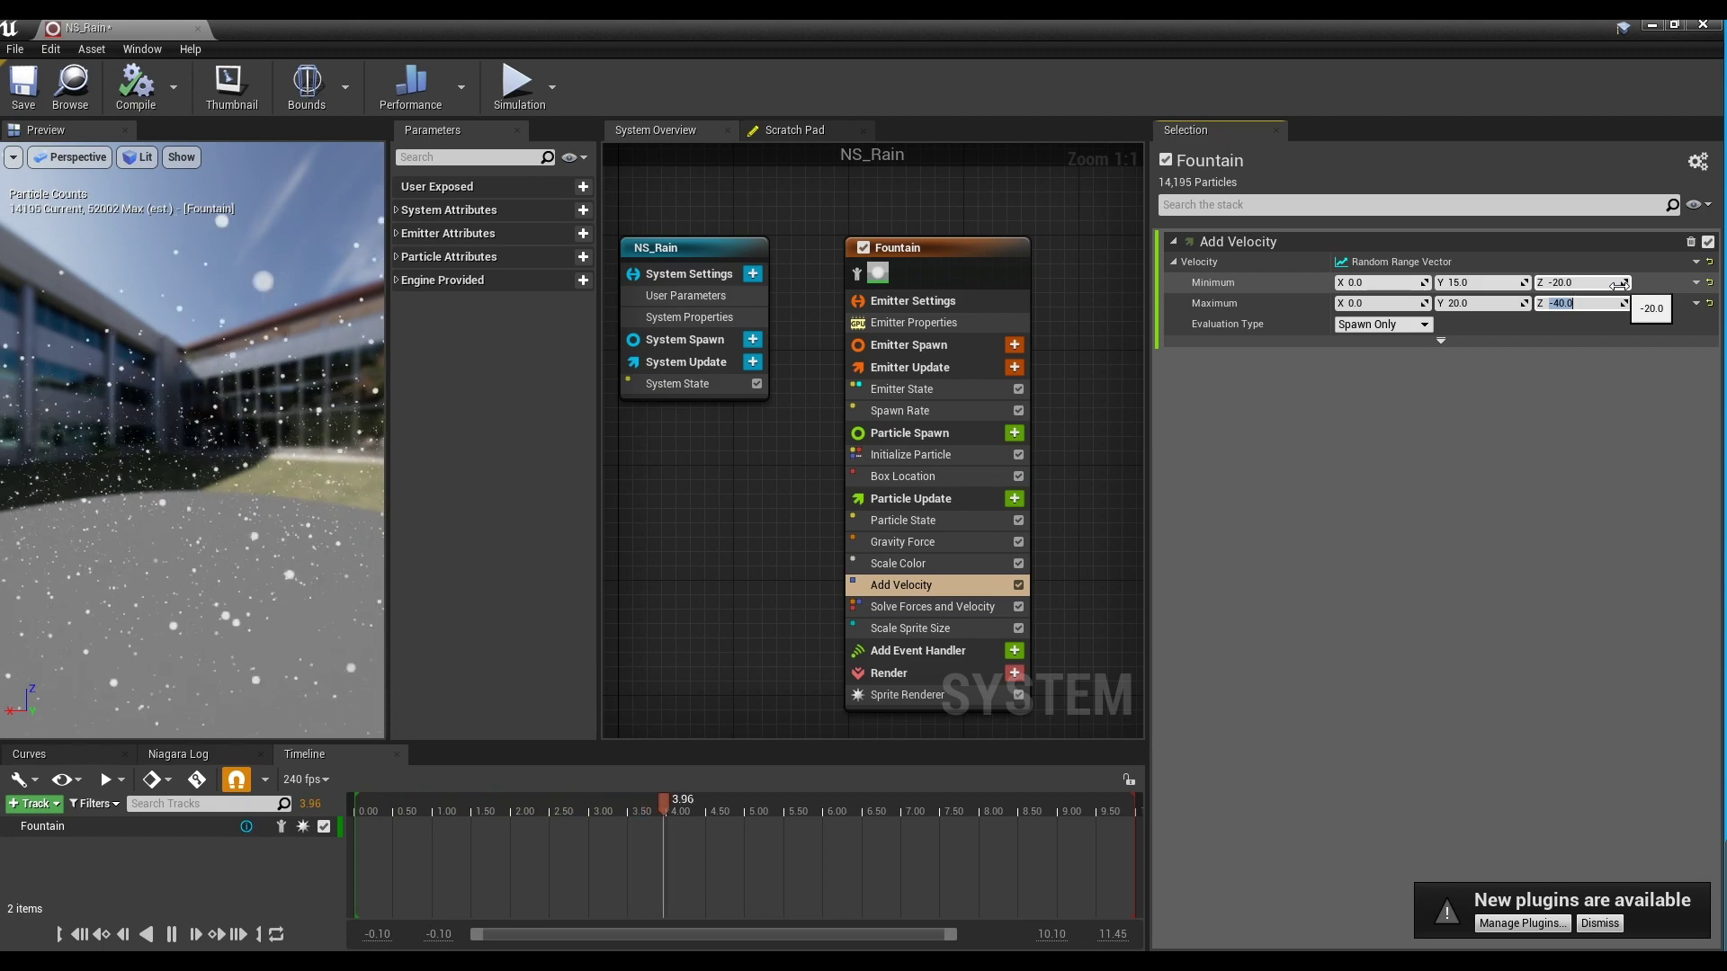
# Set the Scale Factor of the Scale Sprite Size module to X 0.2 and Y 3
pyautogui.click(909, 628)
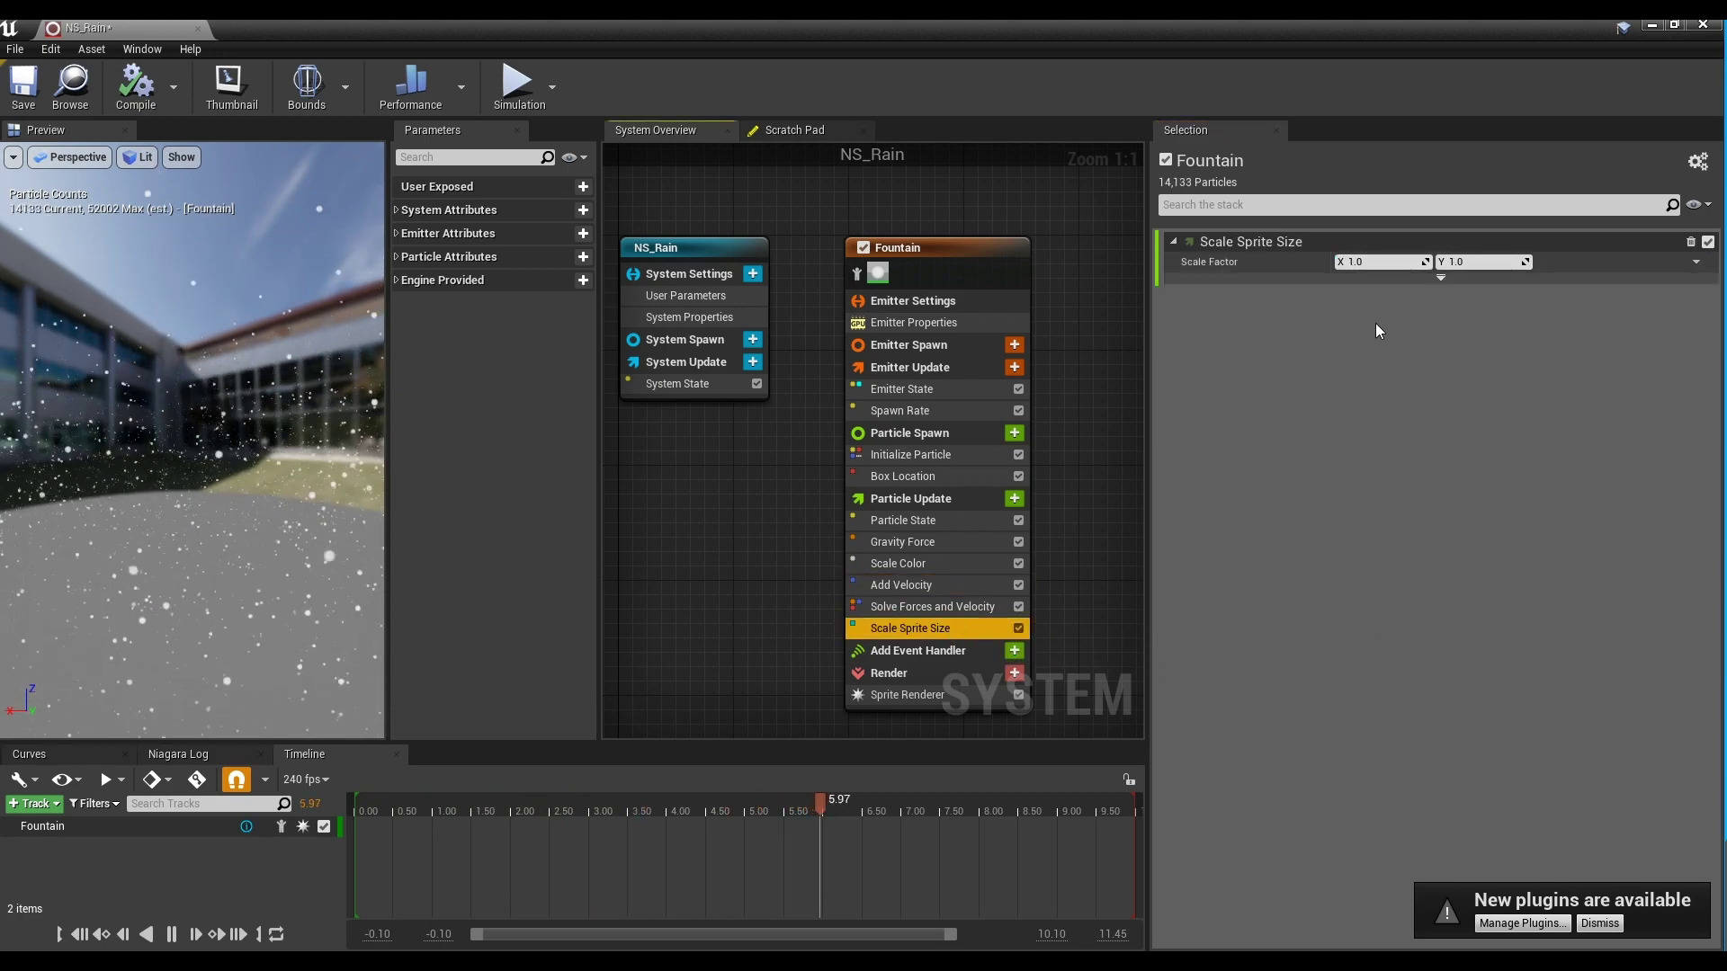
pyautogui.click(1387, 262)
pyautogui.write('0.')
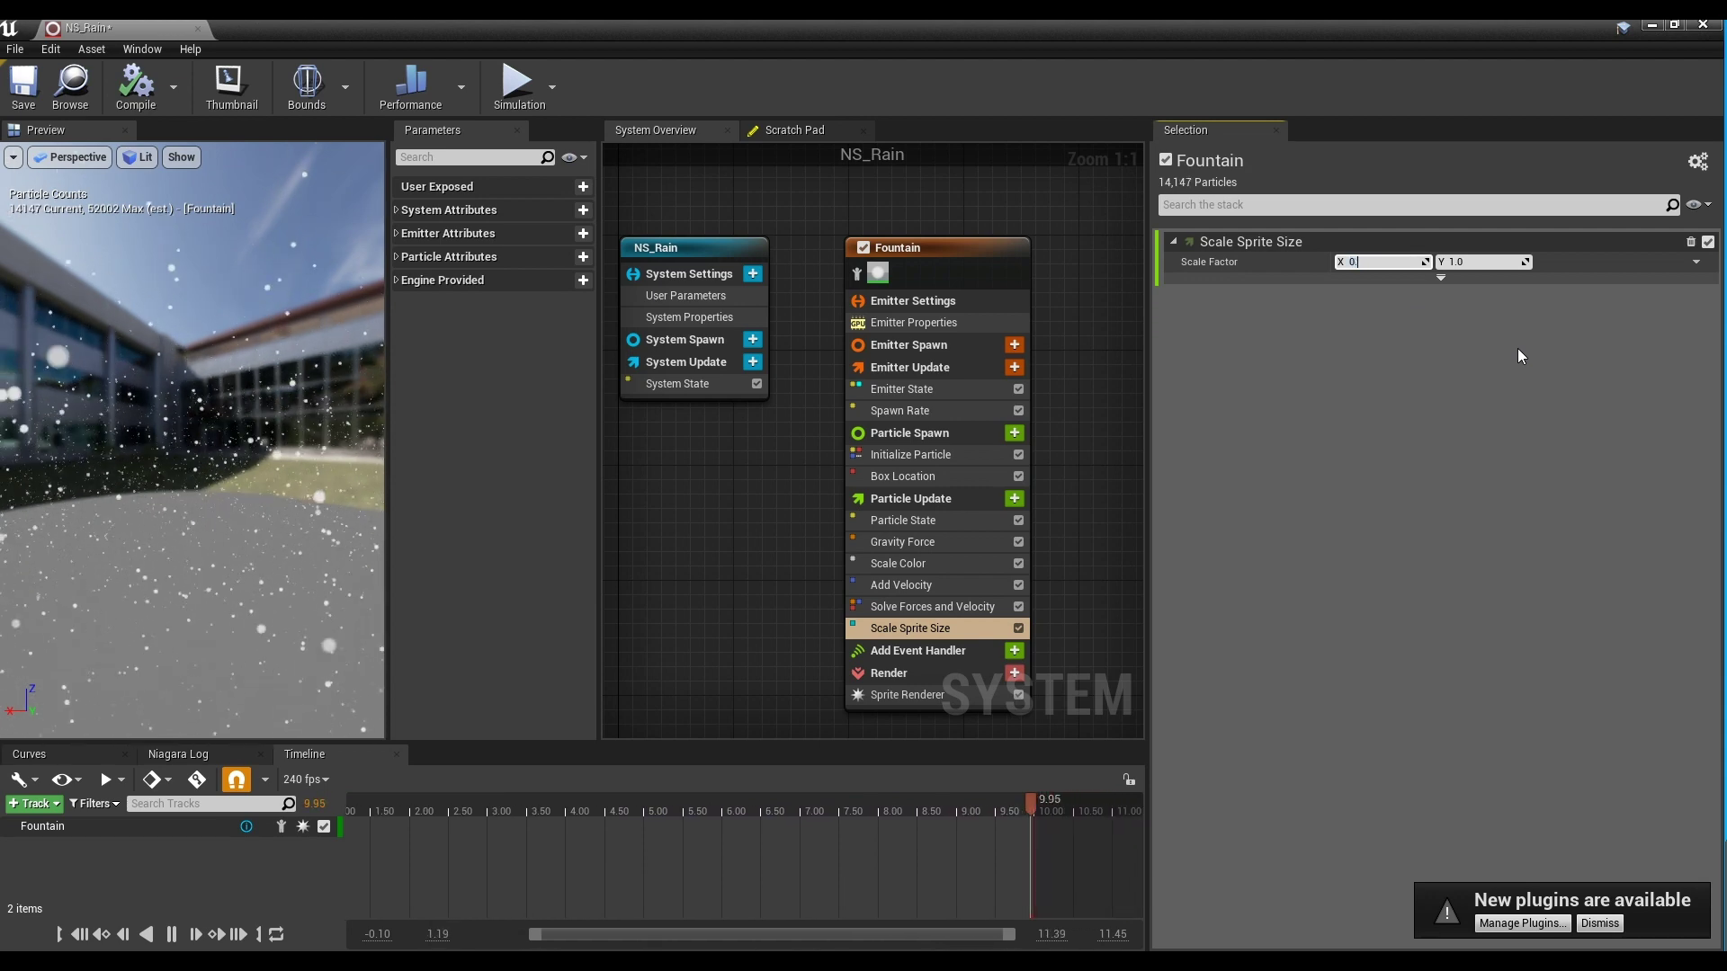
pyautogui.write('2')
pyautogui.press('Tab')
pyautogui.write('3')
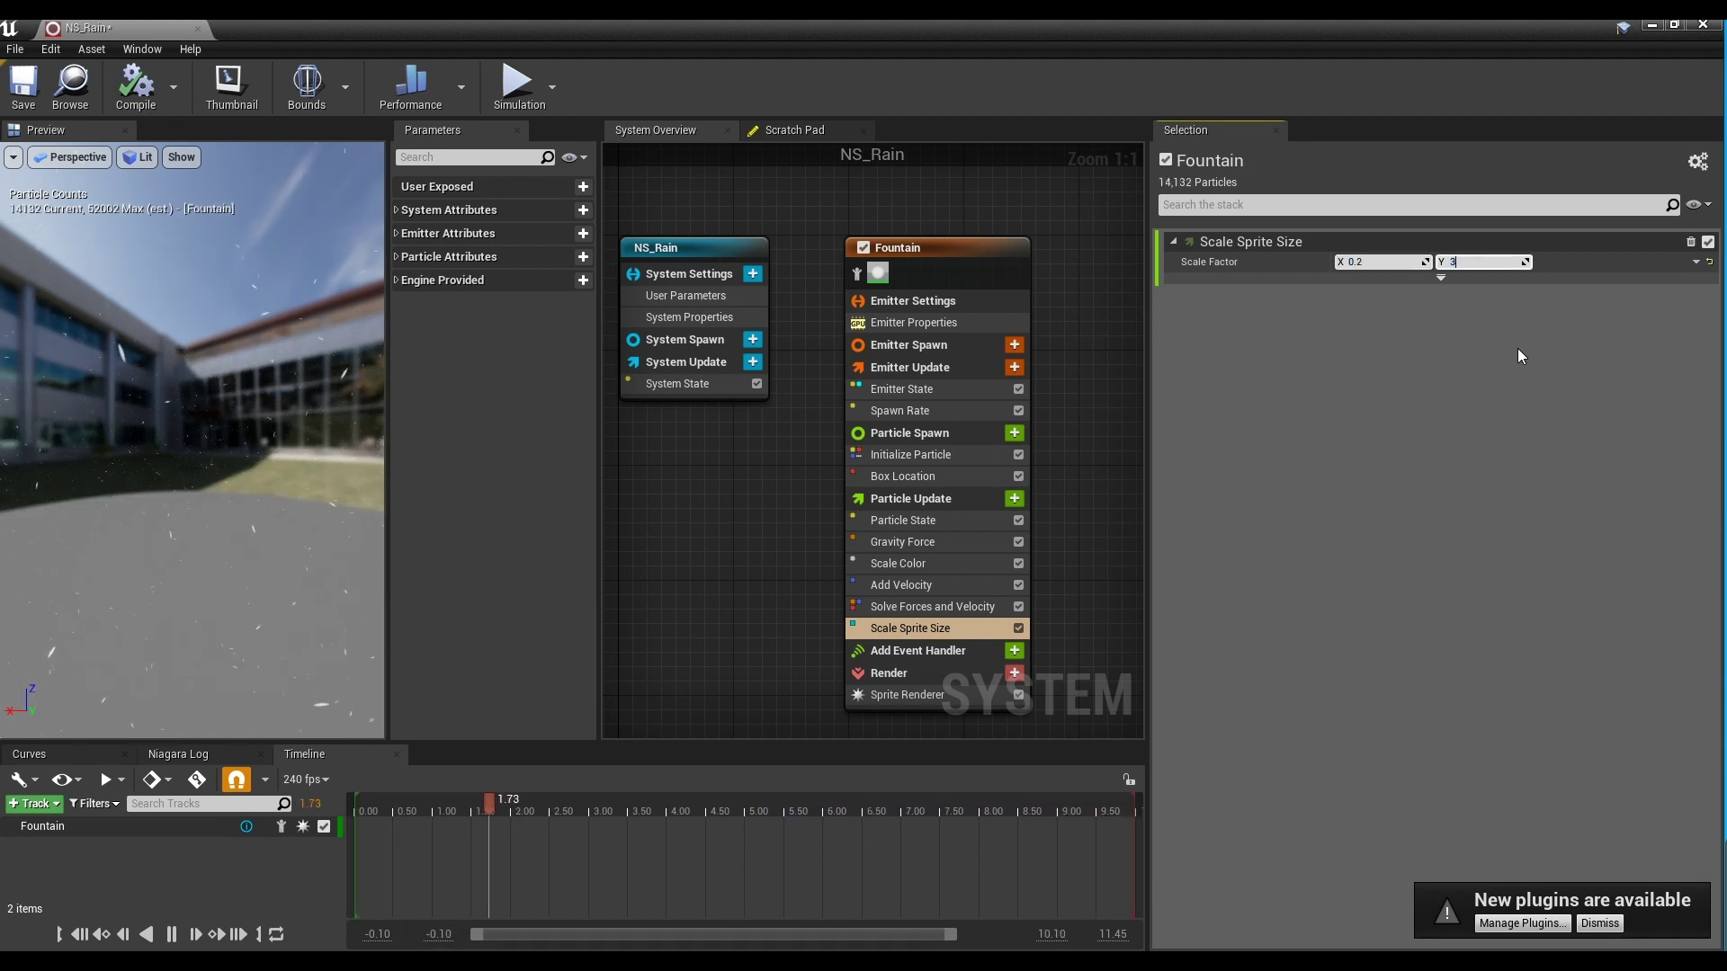
pyautogui.press('Return')
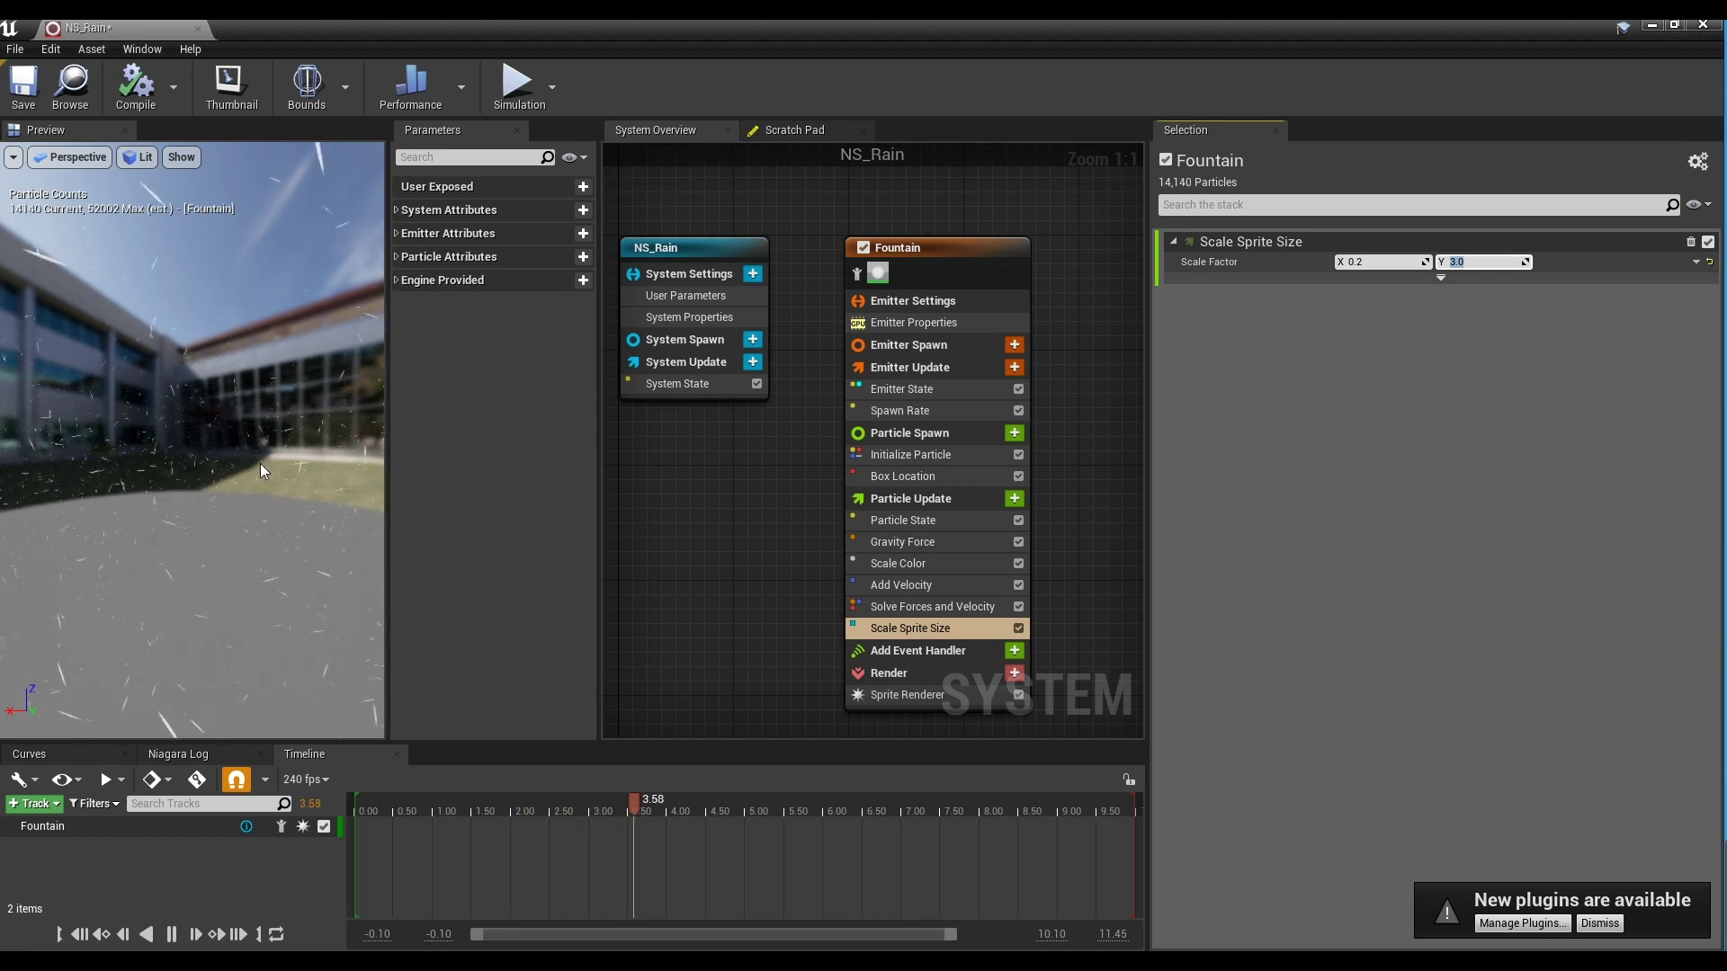
# Set the Alignment of the Fountain emitter's Sprite Renderer to Velocity Aligned
pyautogui.click(951, 701)
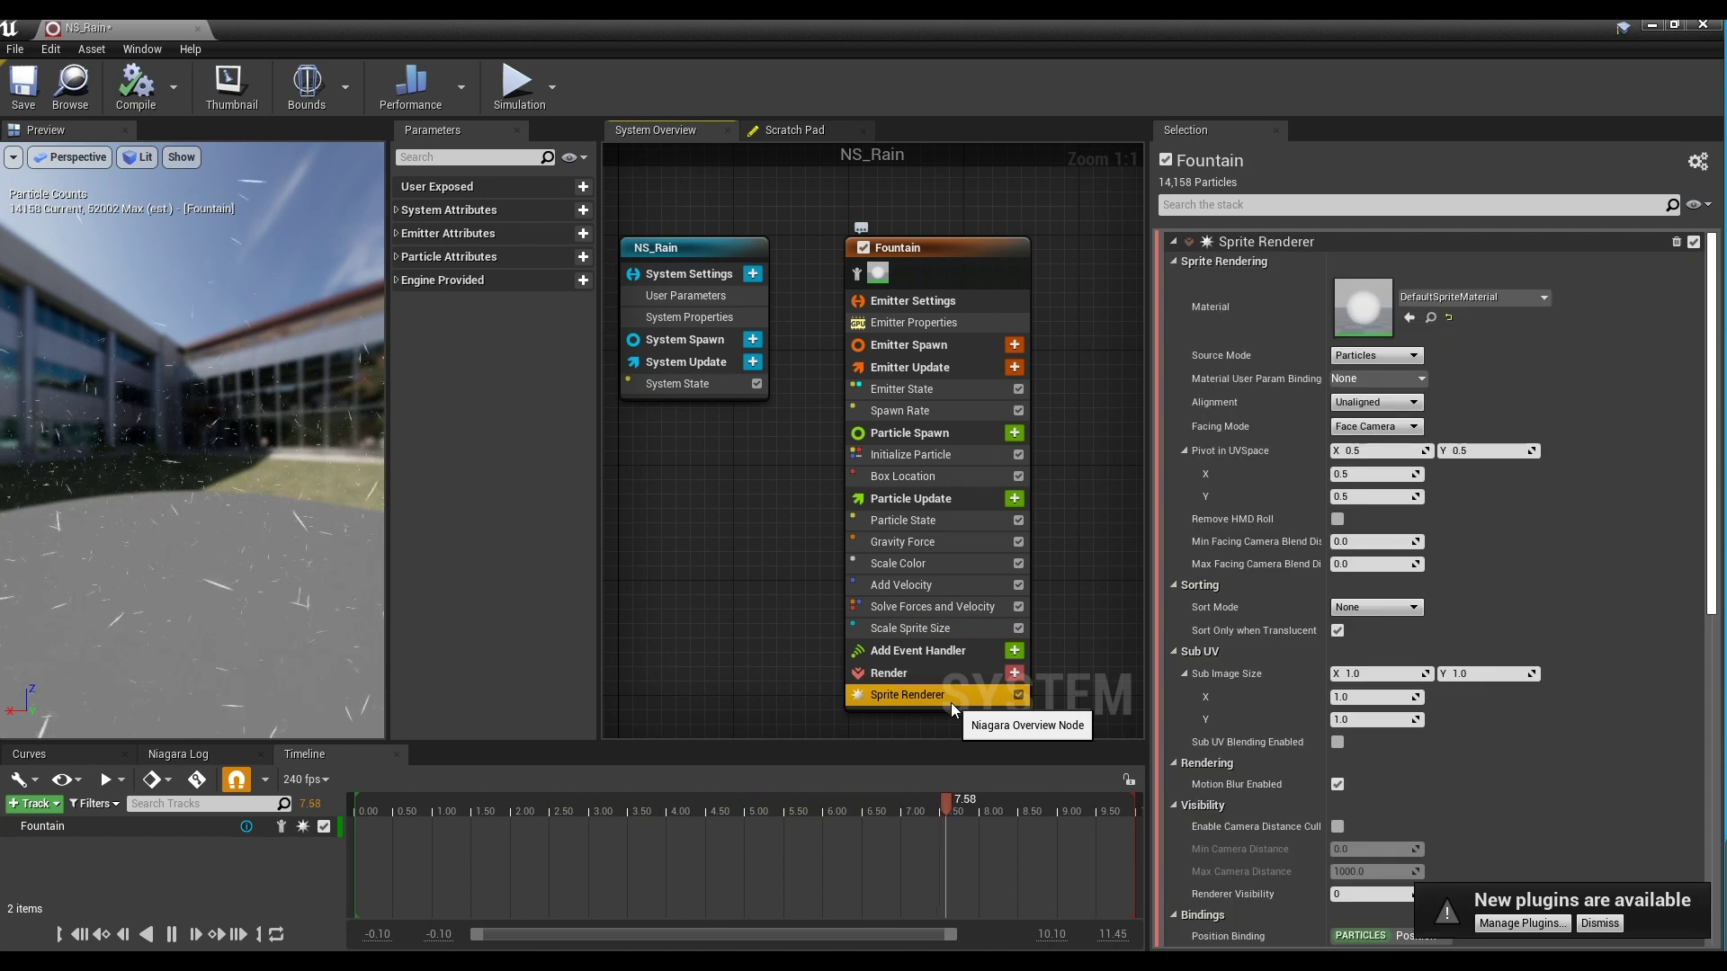
pyautogui.click(1394, 405)
pyautogui.click(1399, 433)
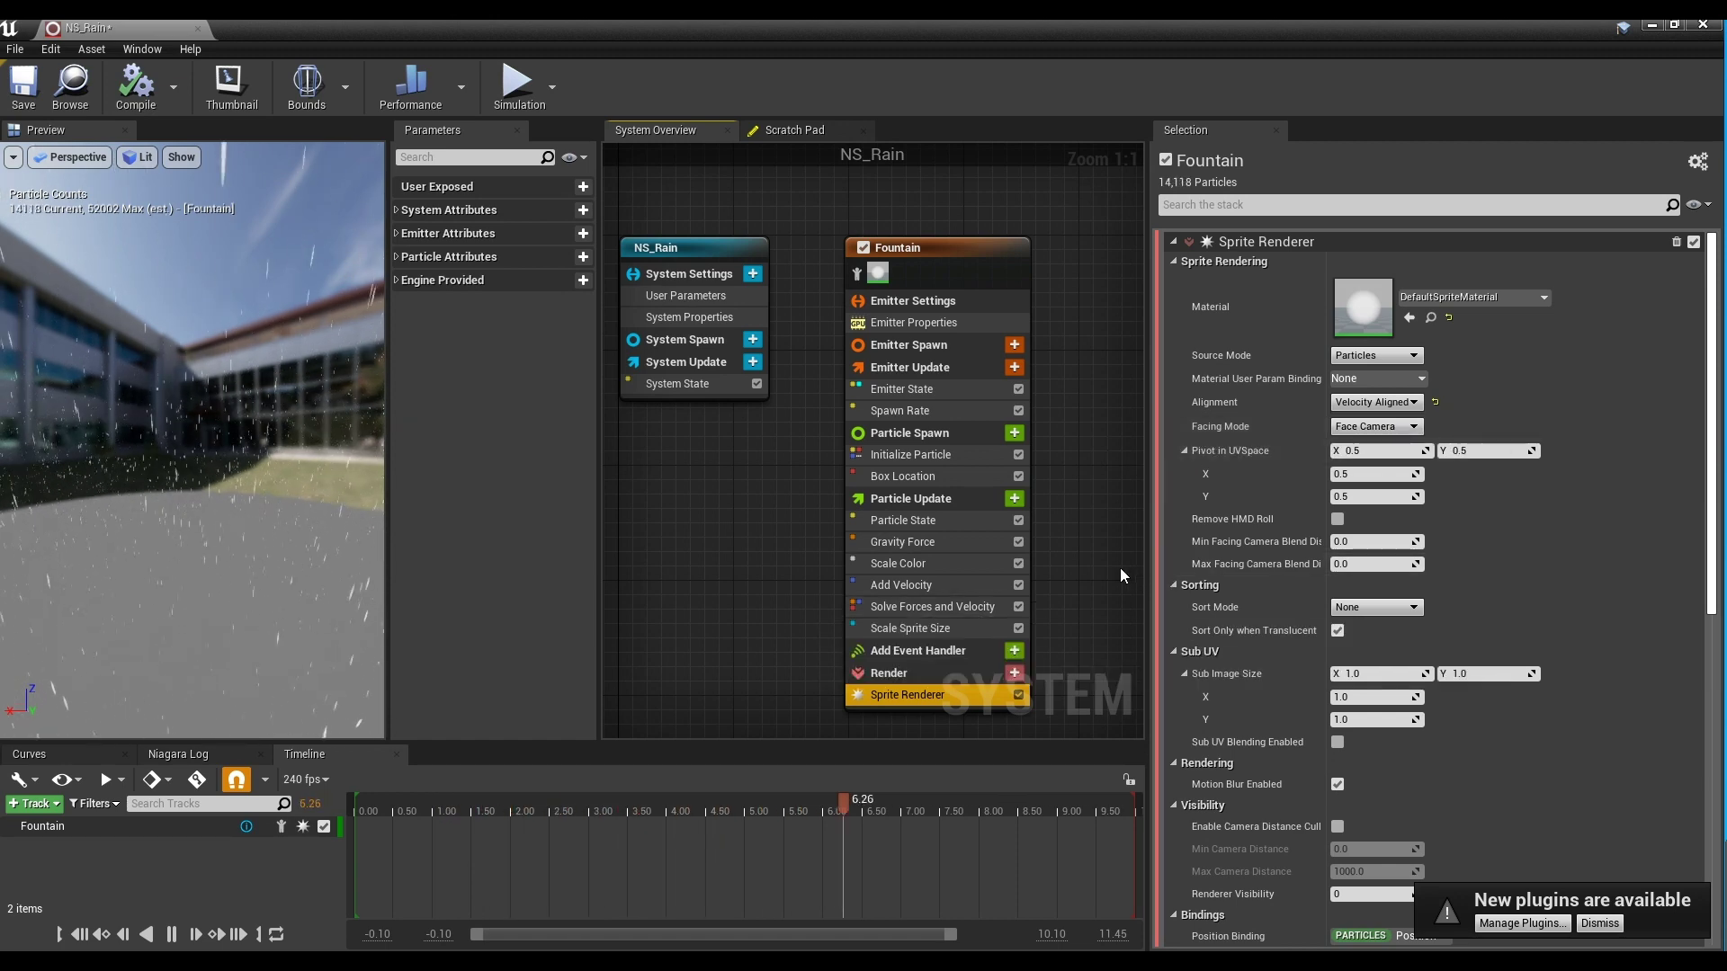
# Save the NS_Rain system and close its editor to return to the level
pyautogui.scroll(-3, 1463, 561)
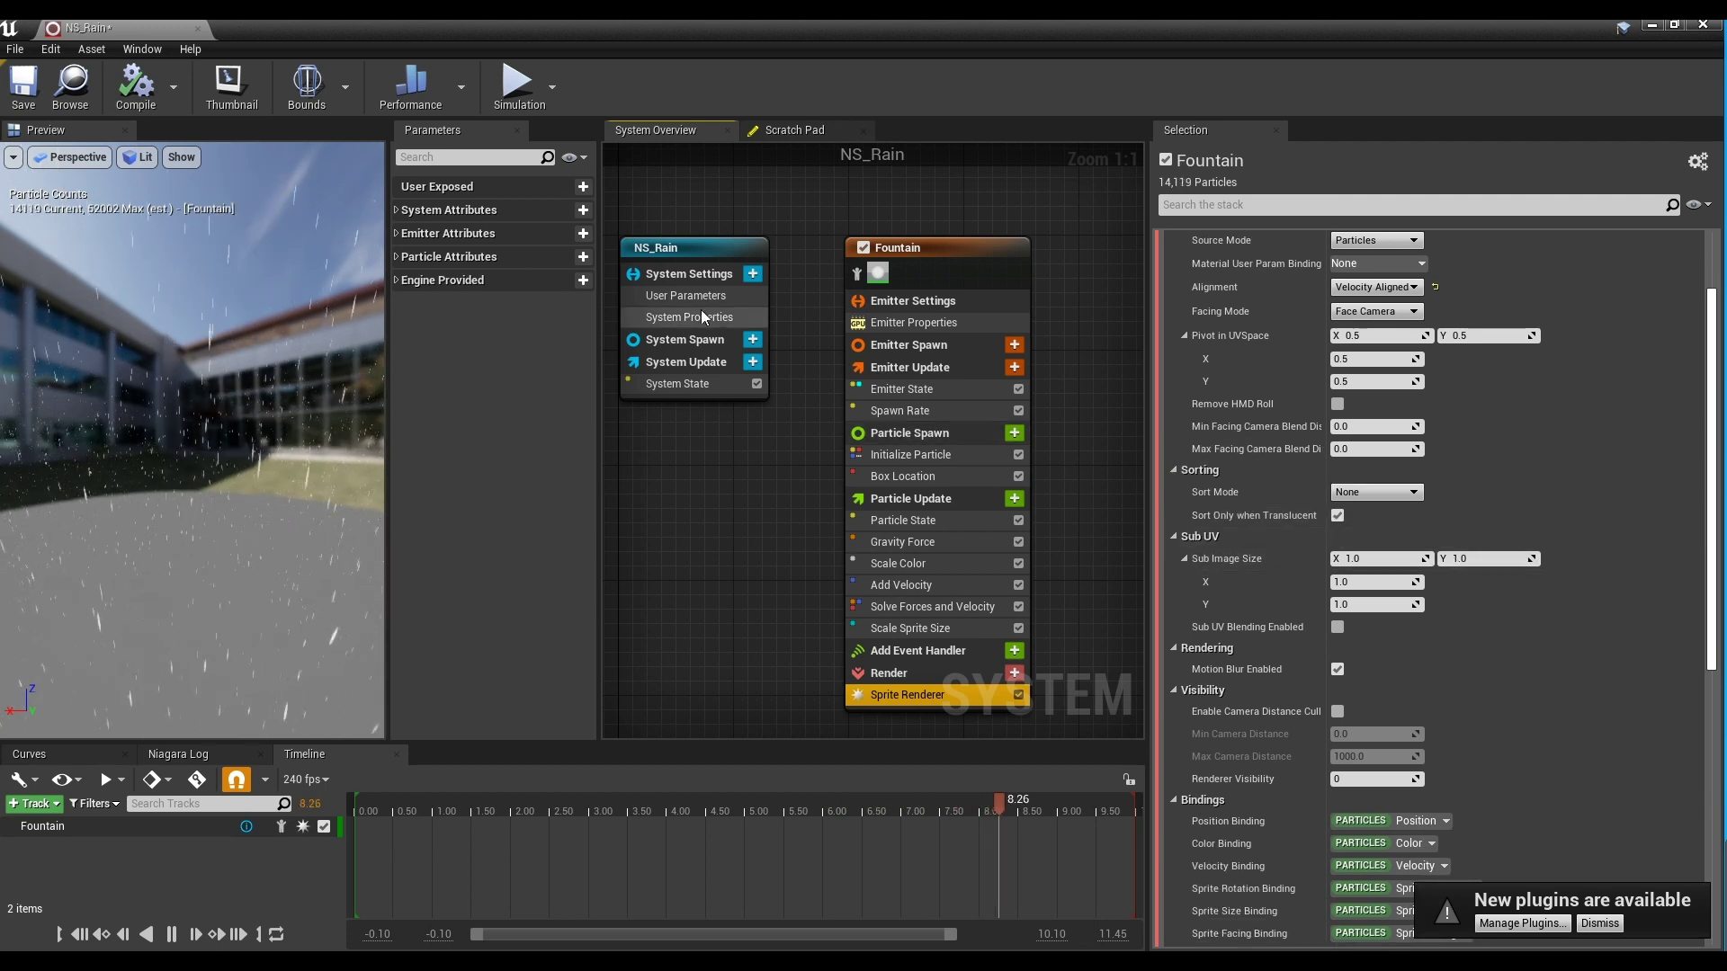
pyautogui.click(31, 105)
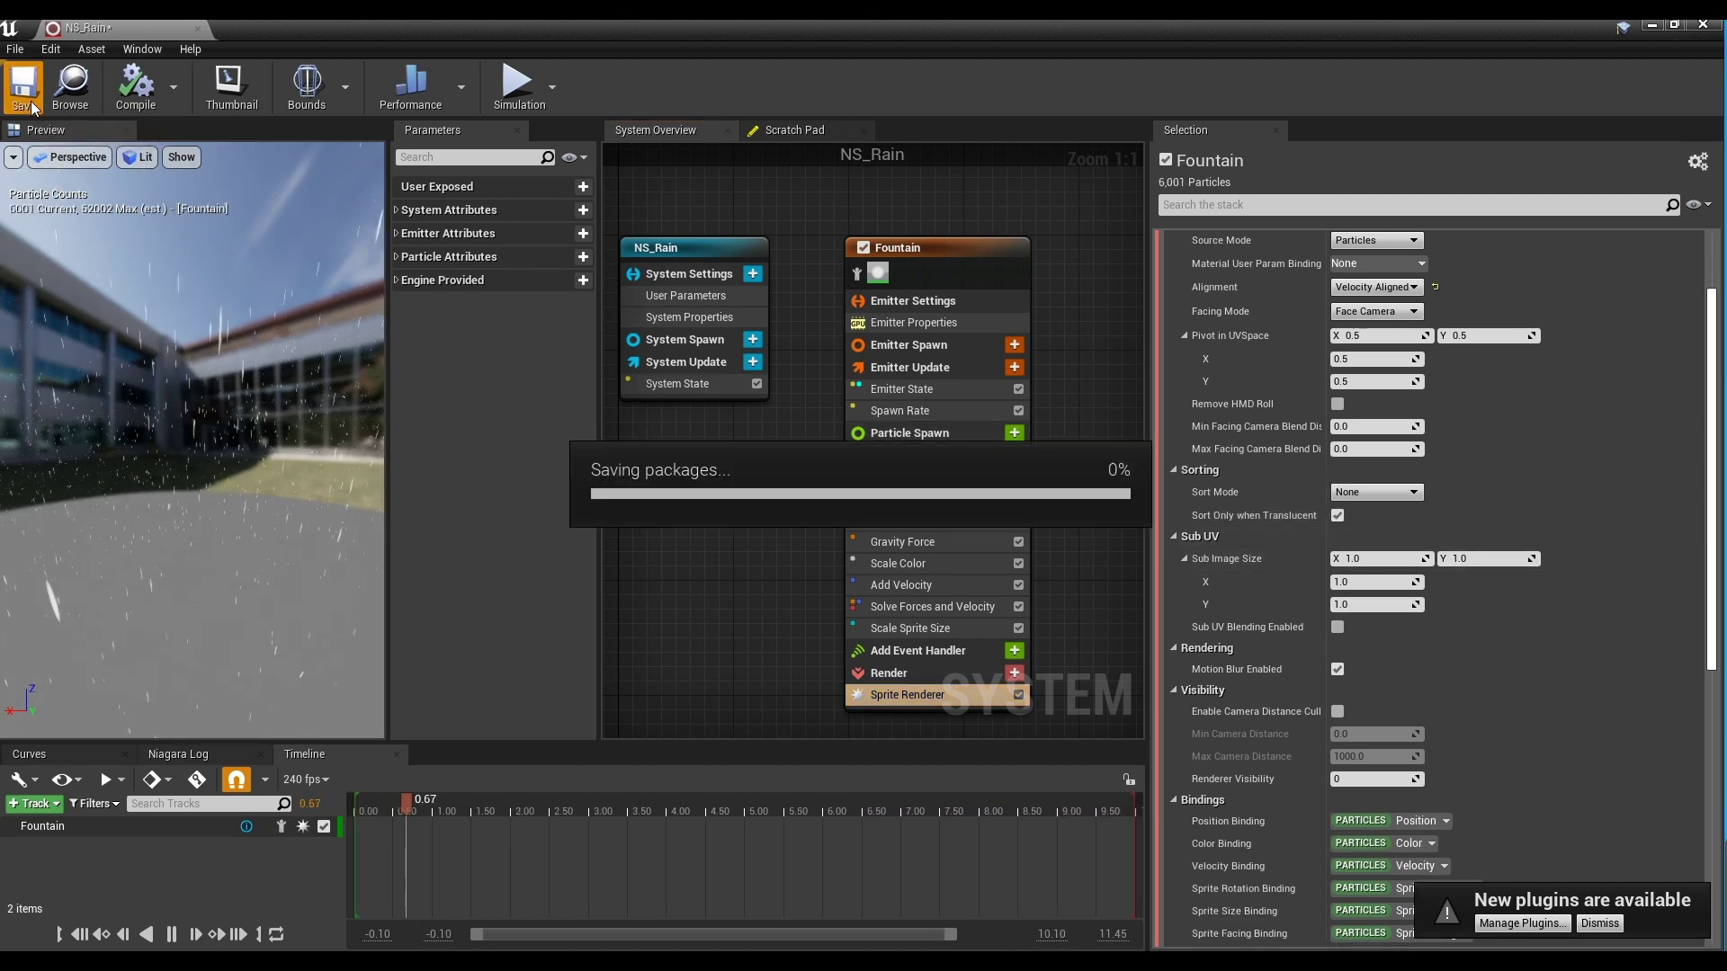
pyautogui.click(197, 30)
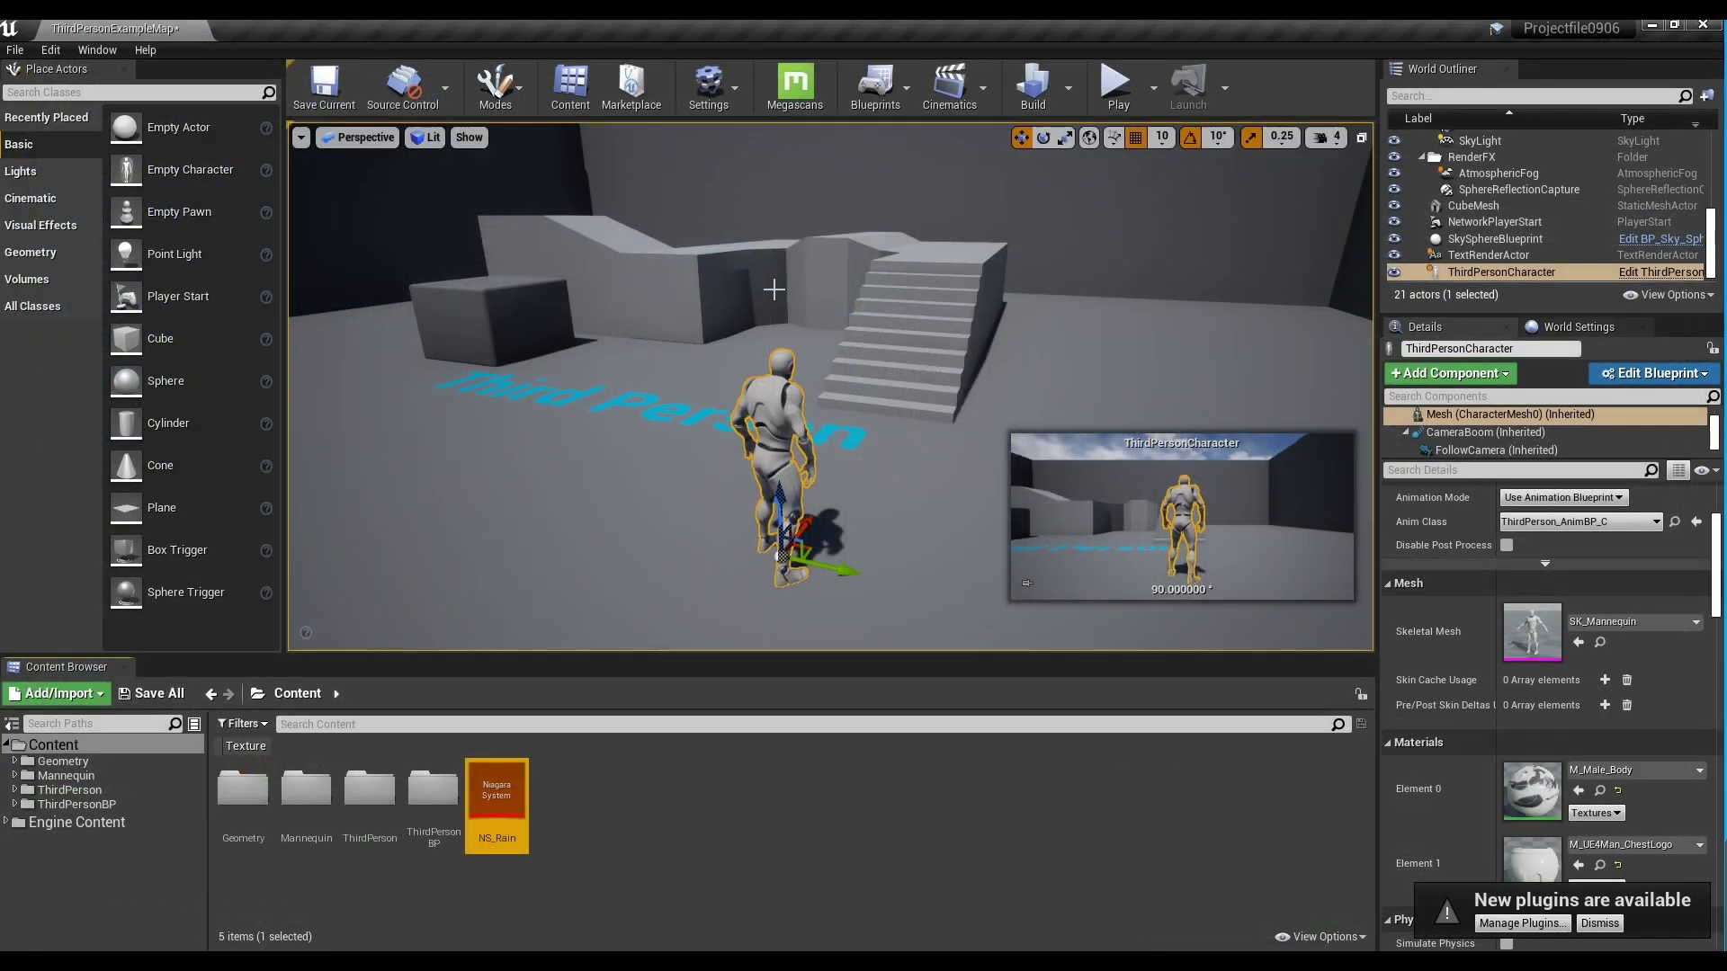
# Place the NS_Rain Niagara System in the level on the floor near the third-person character
pyautogui.press('f')
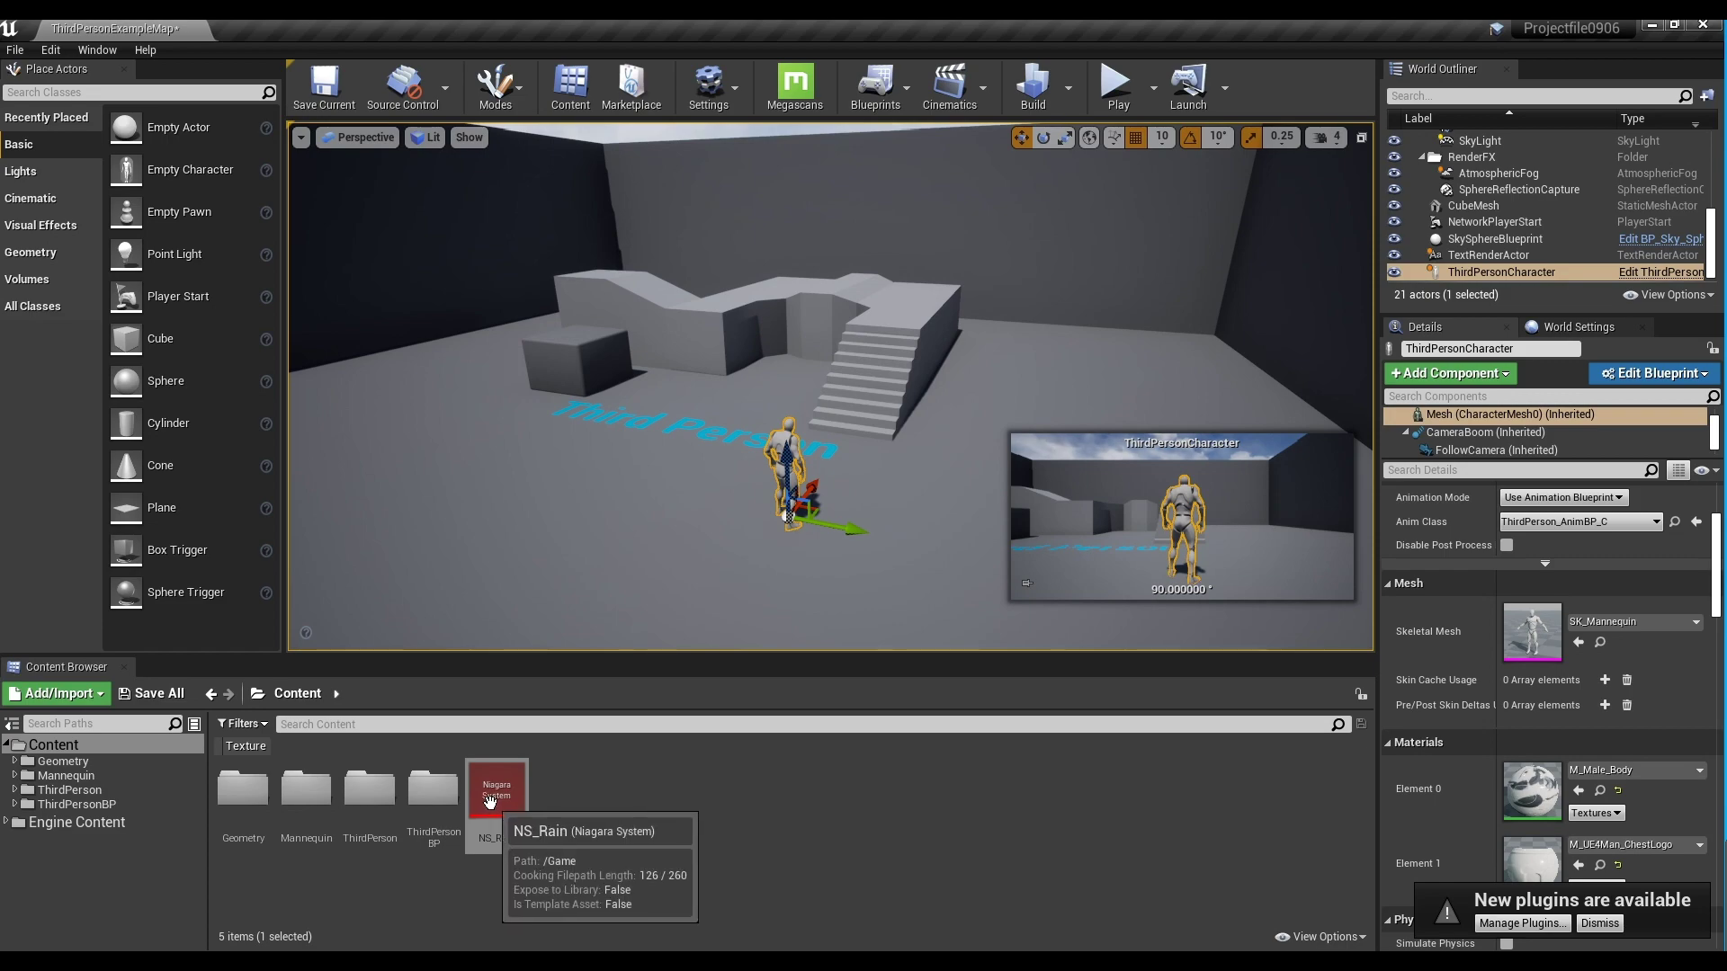
pyautogui.moveTo(490, 801); pyautogui.dragTo(596, 467)
pyautogui.click(653, 459)
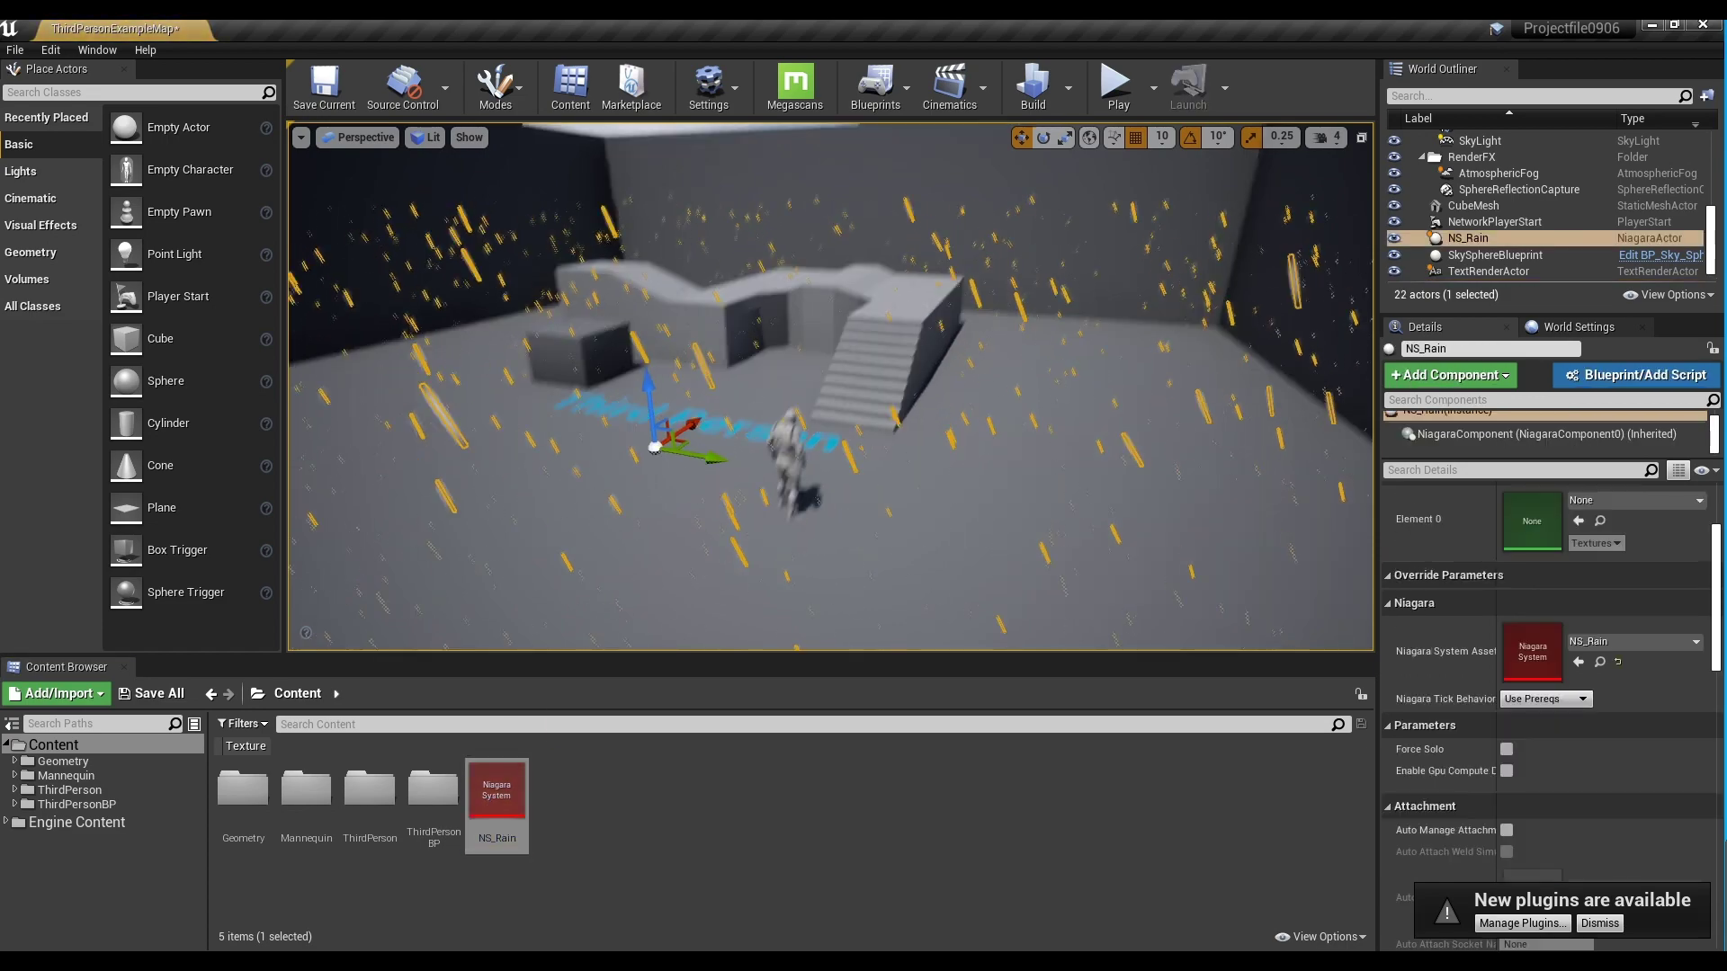
# Raise the NS_Rain actor high above the walled arena and adjust its horizontal position over the floor
pyautogui.press('f')
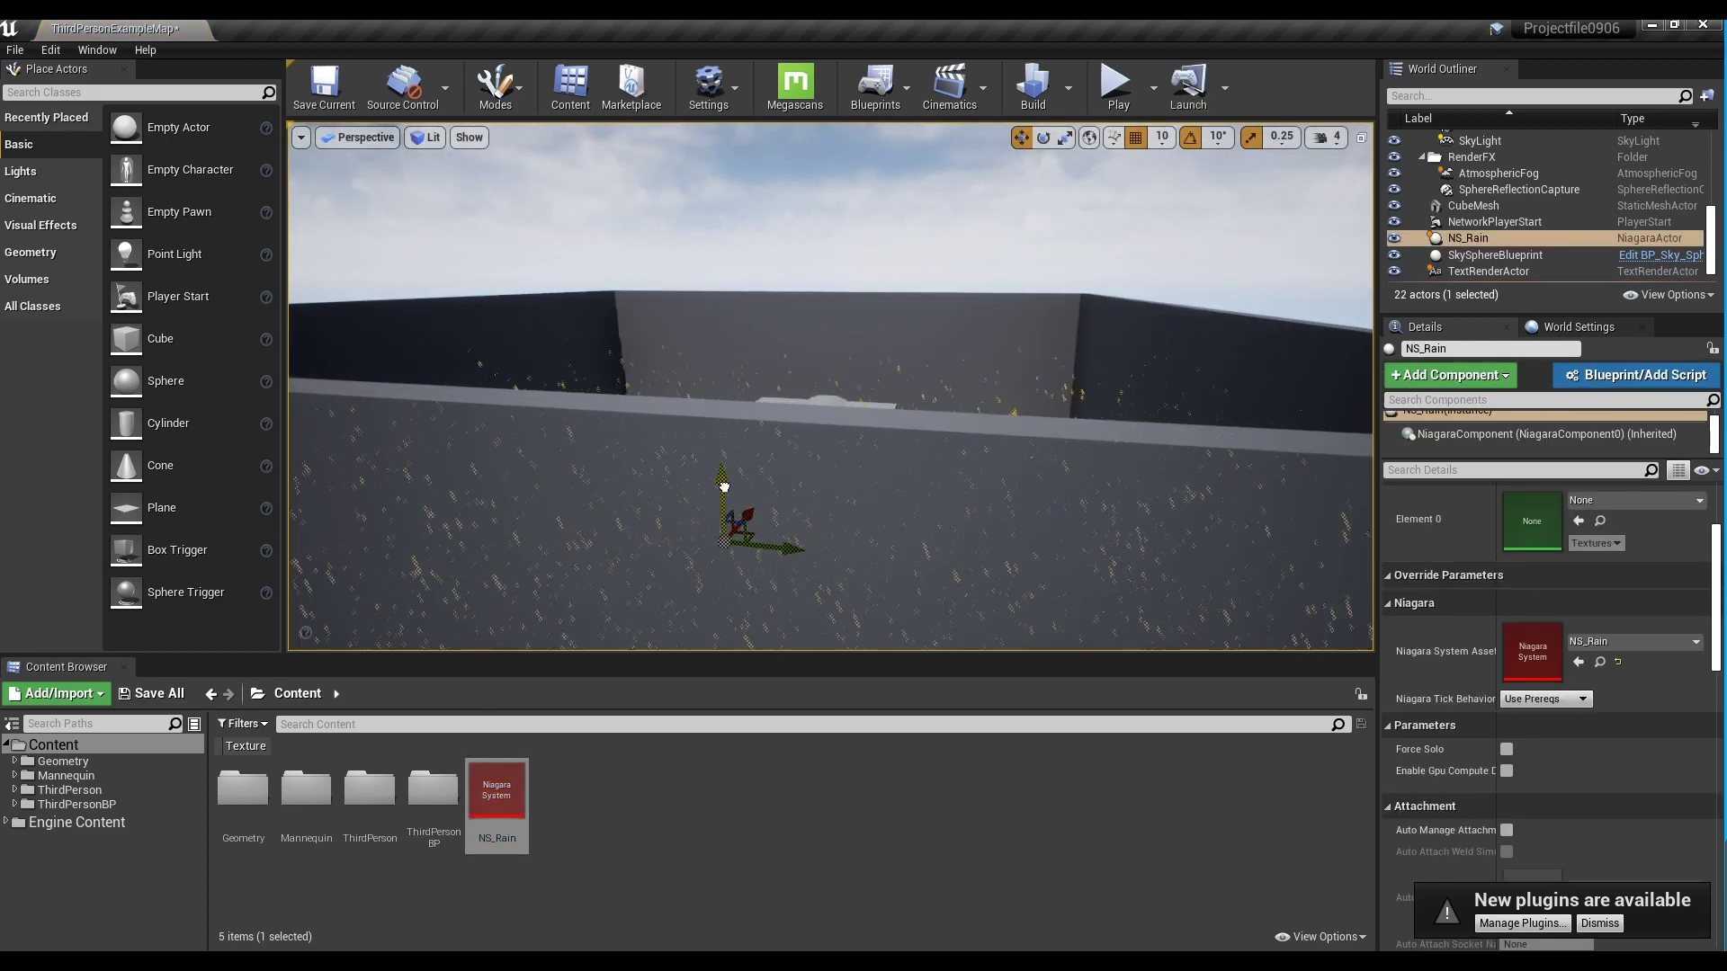
pyautogui.moveTo(724, 280); pyautogui.dragTo(720, 185)
pyautogui.moveTo(719, 185); pyautogui.dragTo(467, 216, button='right')
pyautogui.moveTo(795, 260); pyautogui.dragTo(809, 243, button='right')
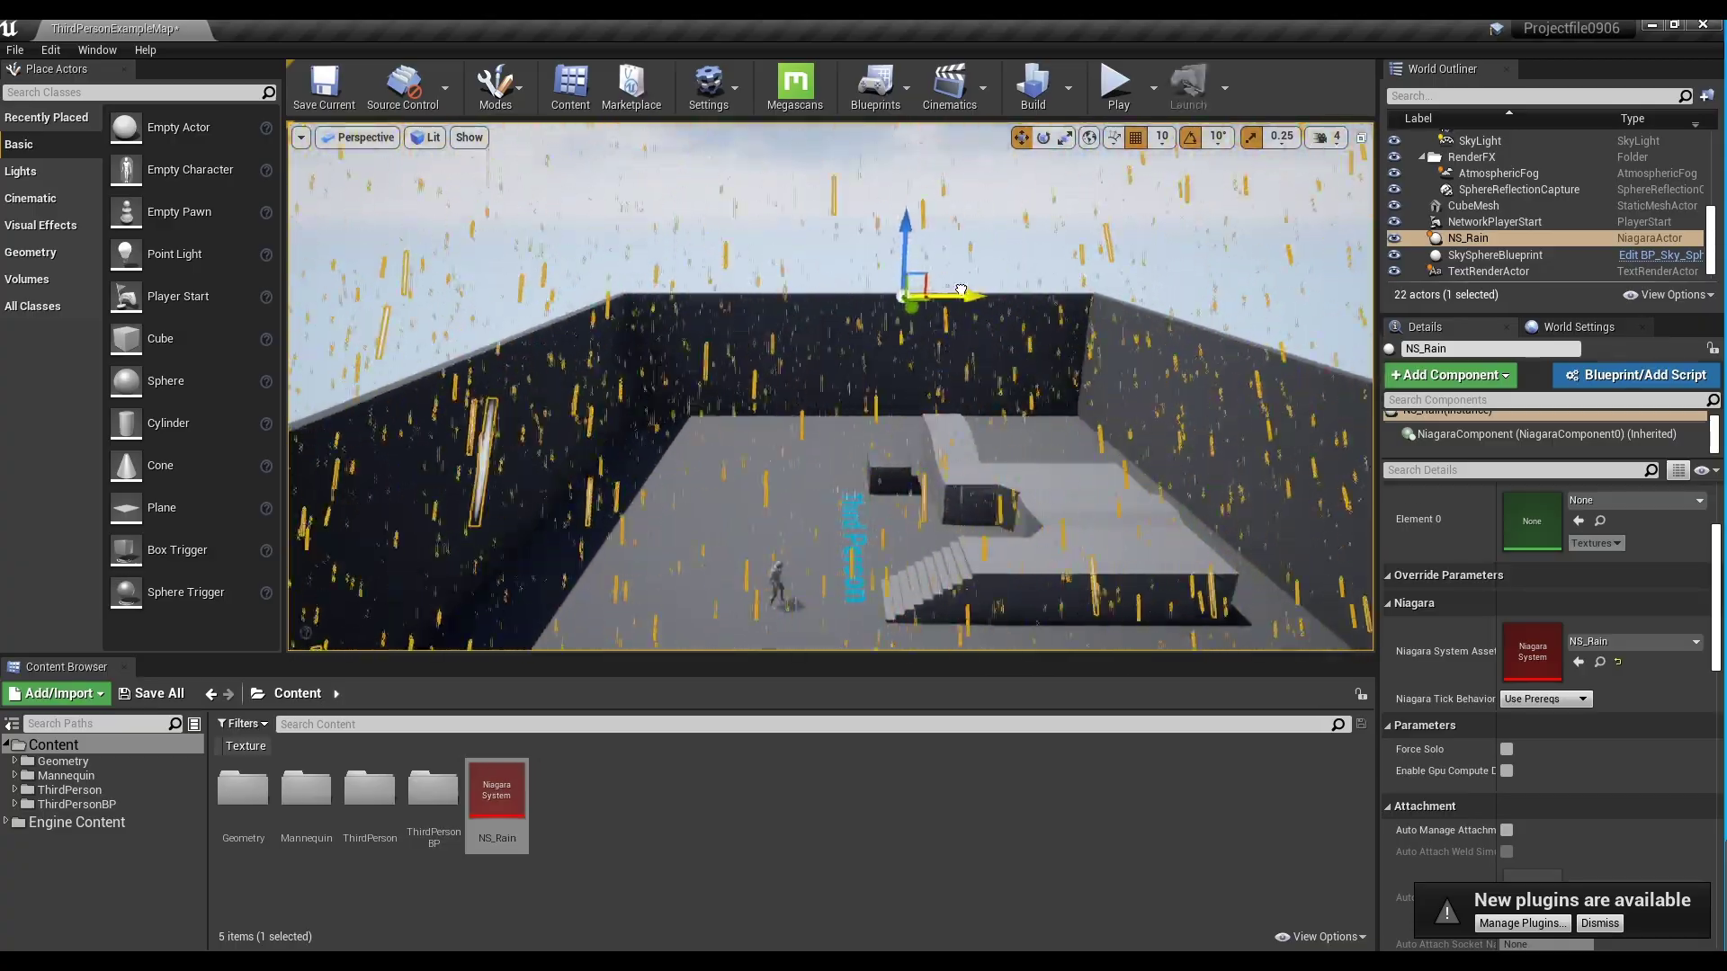
pyautogui.moveTo(961, 289); pyautogui.dragTo(947, 290)
pyautogui.moveTo(947, 290); pyautogui.dragTo(1277, 270, button='right')
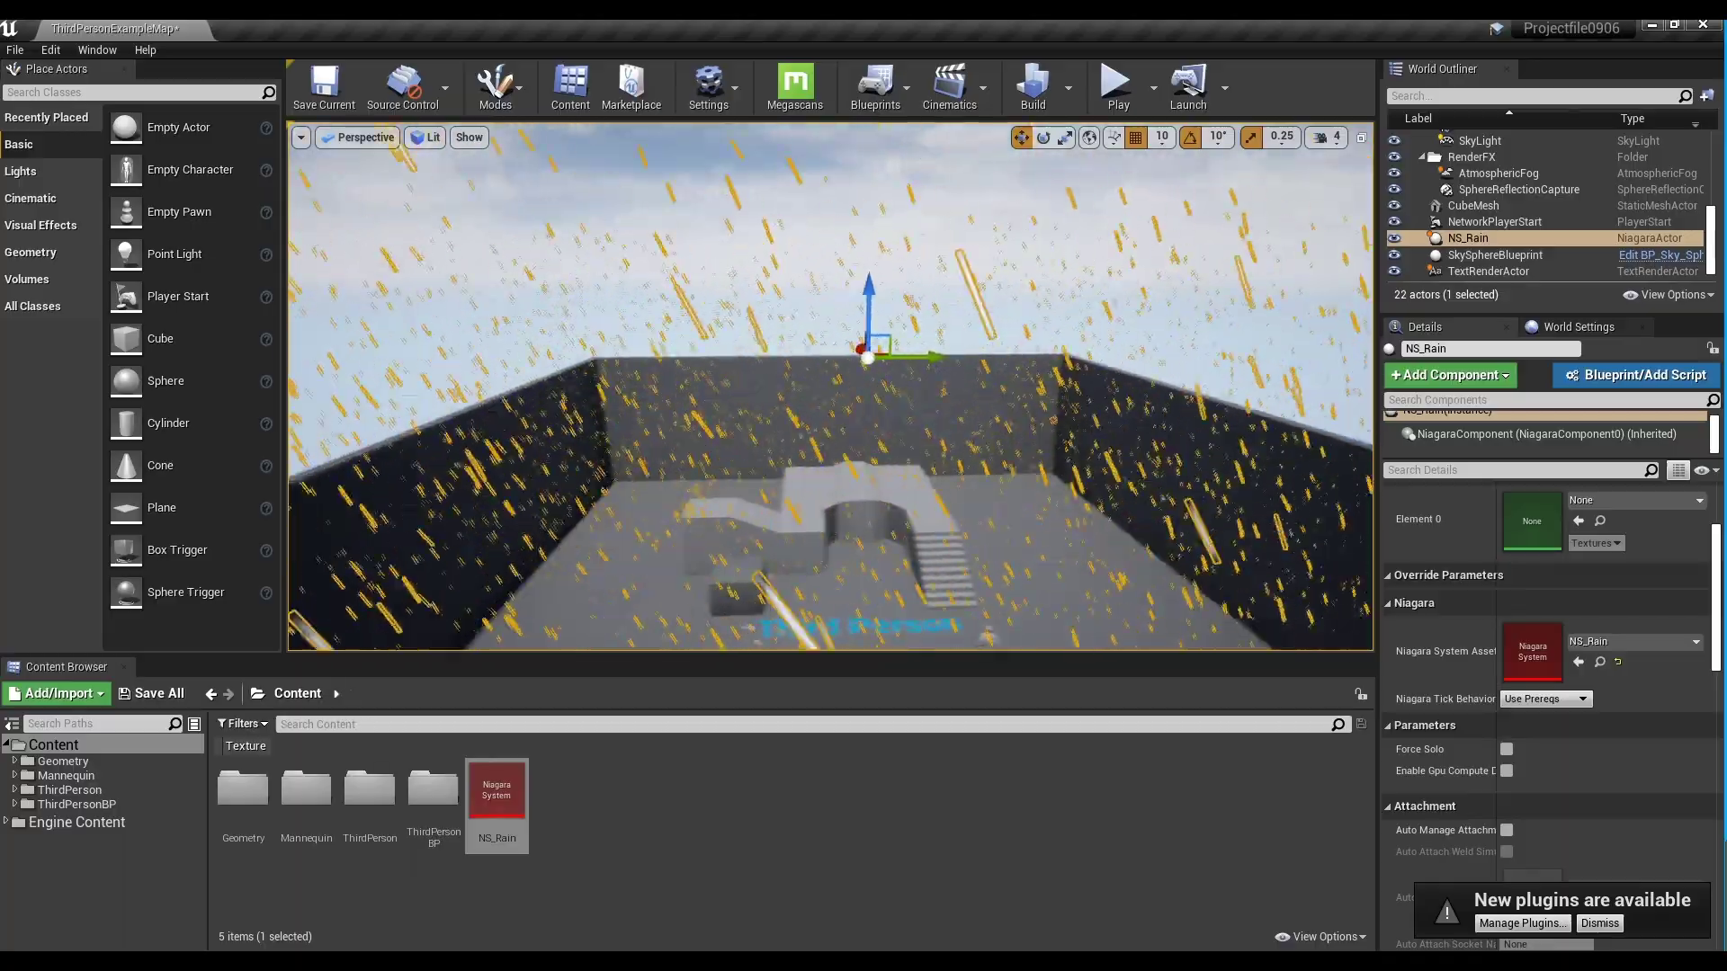
pyautogui.moveTo(1021, 370); pyautogui.dragTo(1001, 370, button='right')
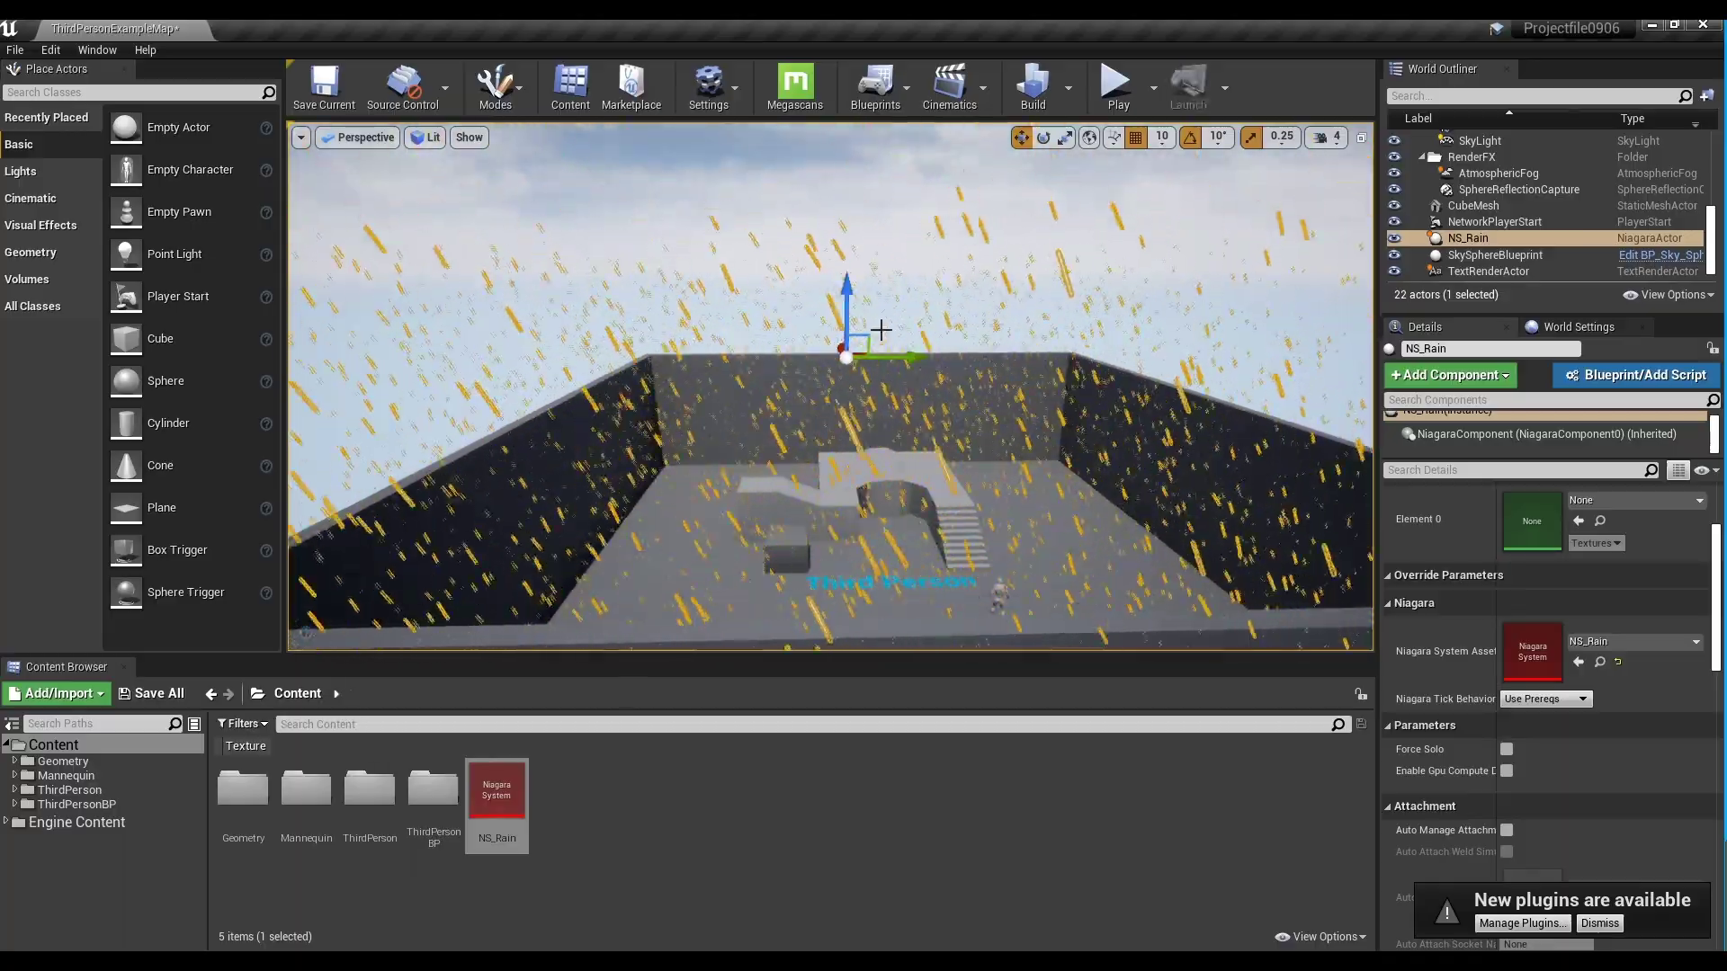
pyautogui.moveTo(809, 247); pyautogui.dragTo(909, 368, button='right')
pyautogui.moveTo(824, 301); pyautogui.dragTo(657, 346, button='right')
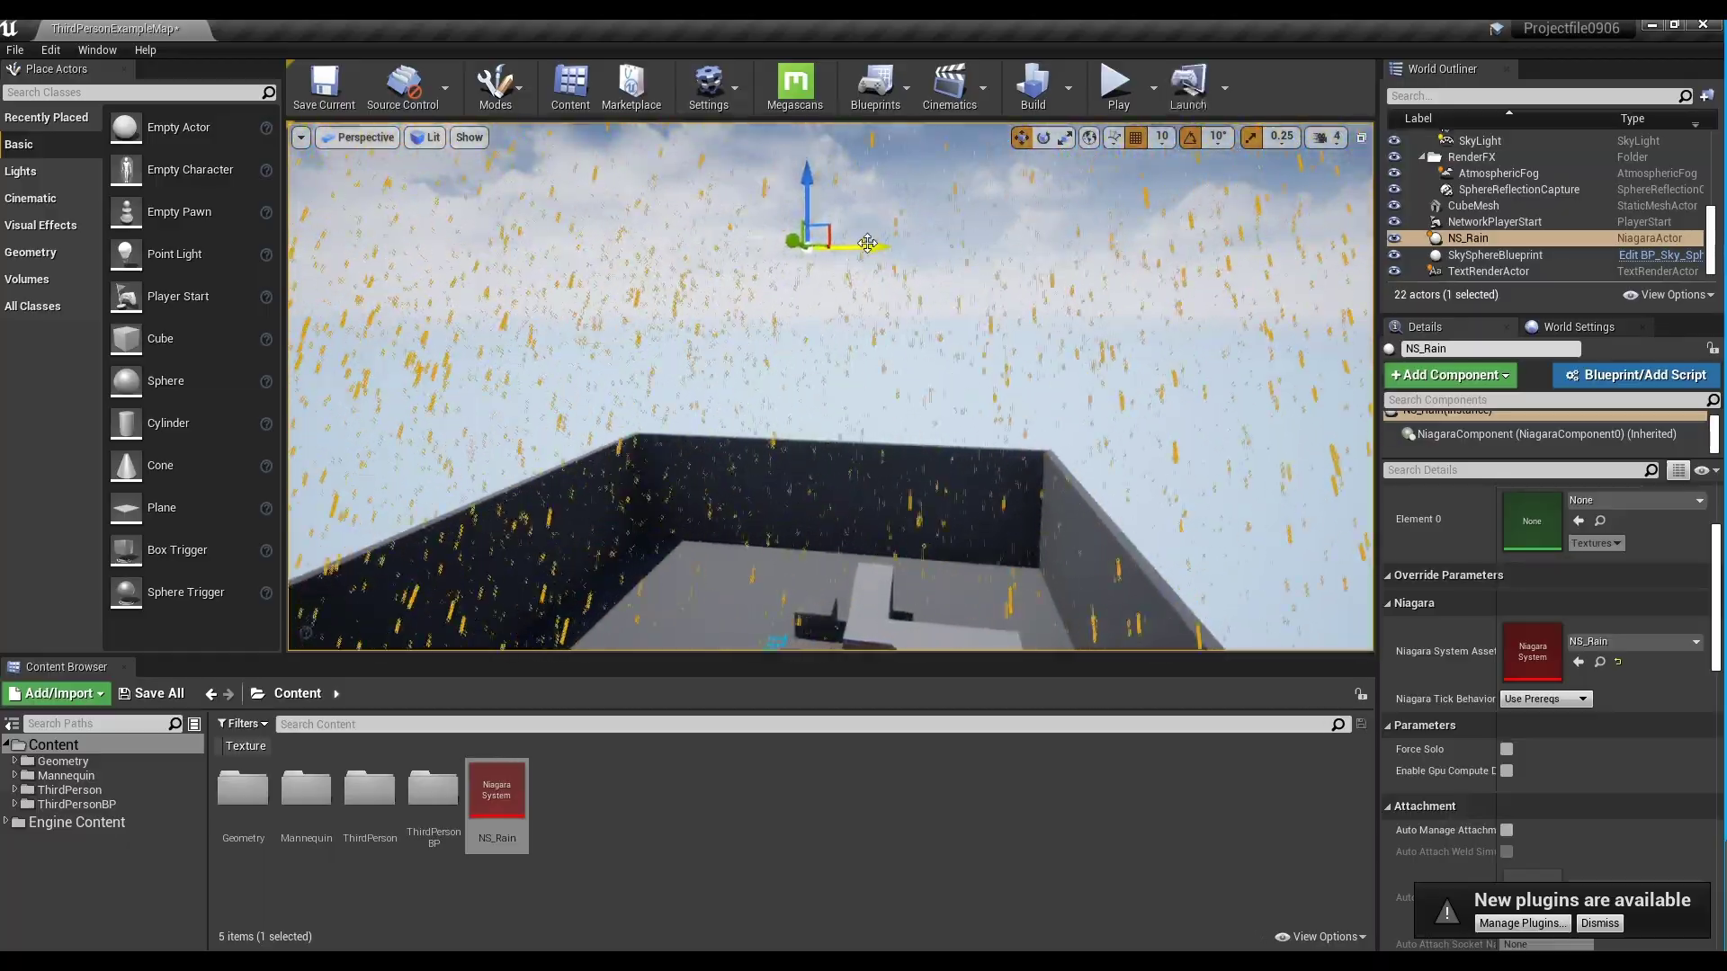
pyautogui.moveTo(902, 255); pyautogui.dragTo(1156, 234, button='right')
pyautogui.scroll(-5, 891, 341)
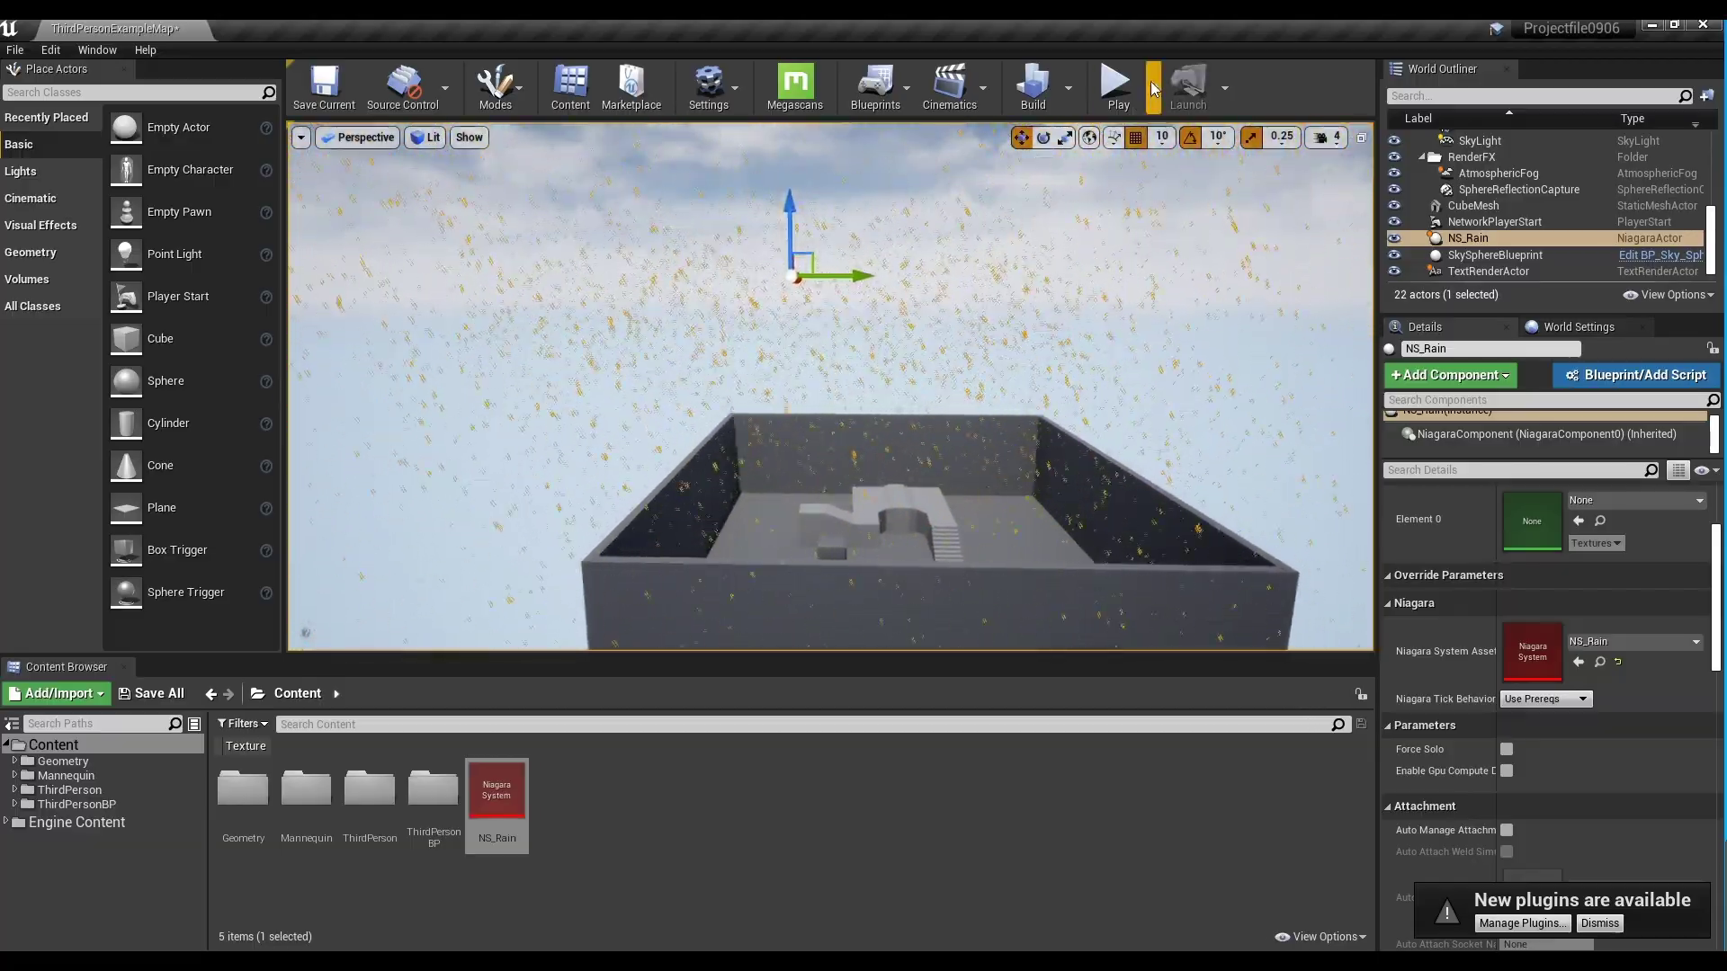
# Play the level in the editor and make the character jump to check the rain around it
pyautogui.click(1118, 89)
pyautogui.press('space')
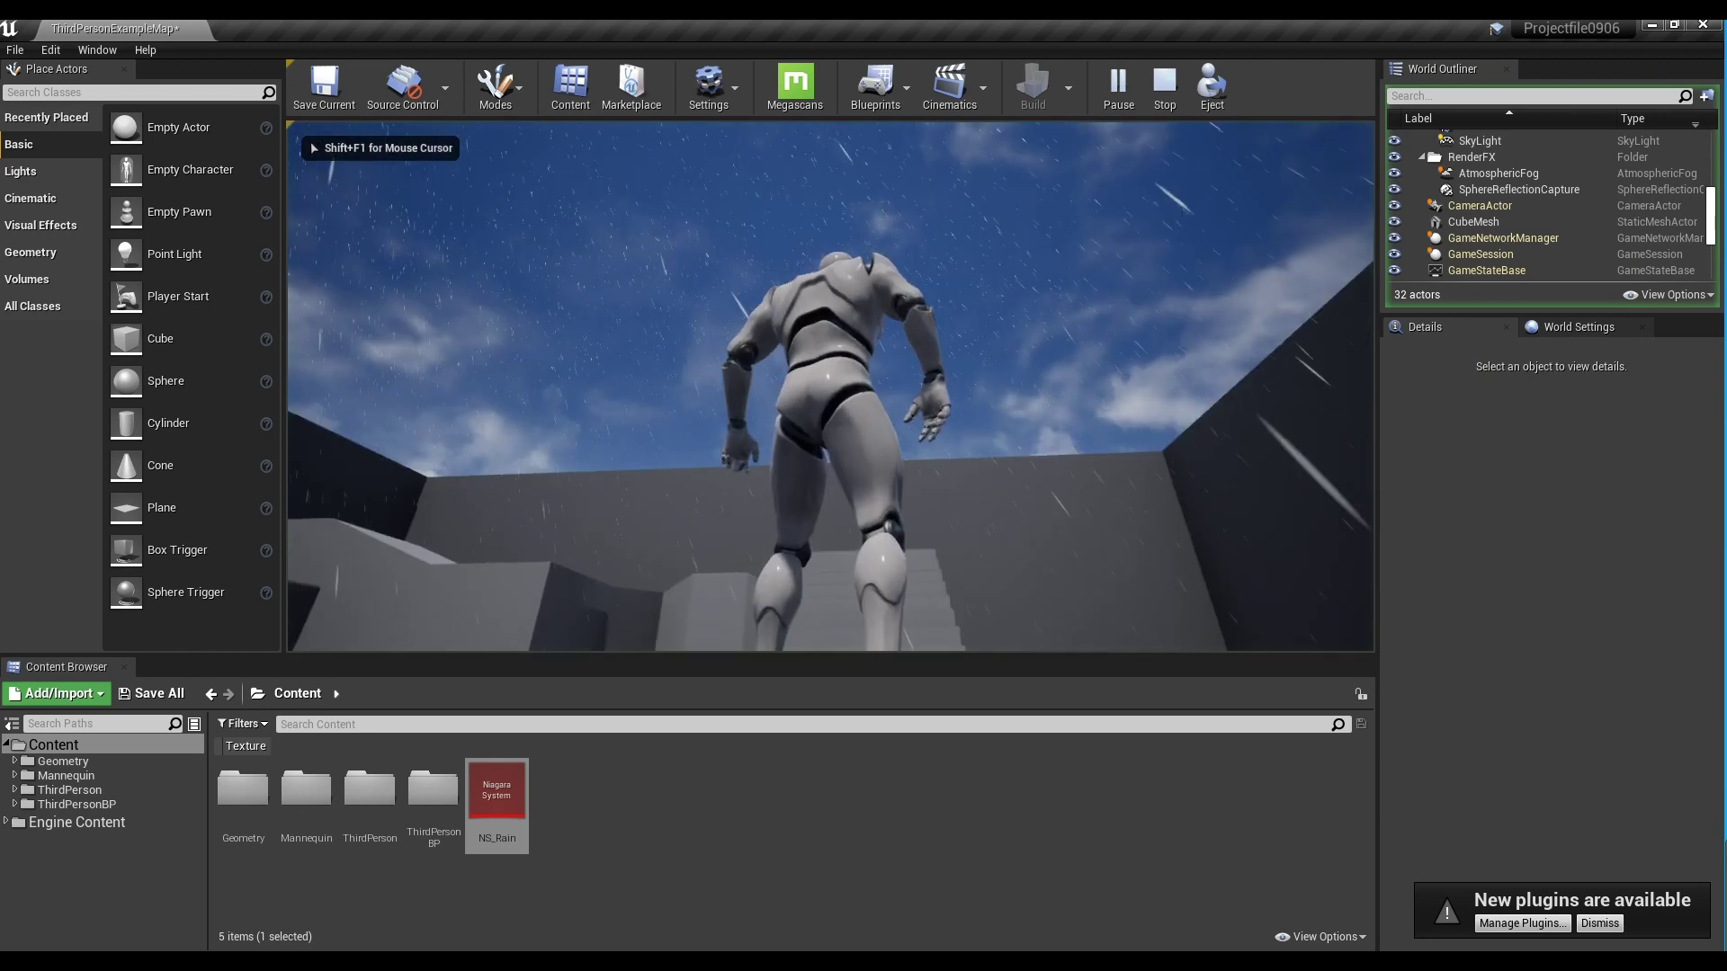